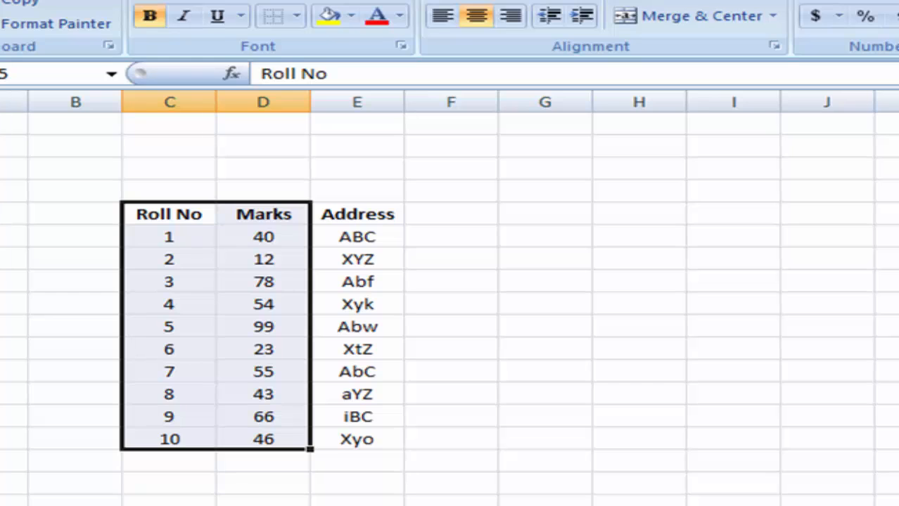
# - Open the Format Cells Protection settings for the selected Roll No and Marks columns (C:D)
pyautogui.rightClick(289, 256)
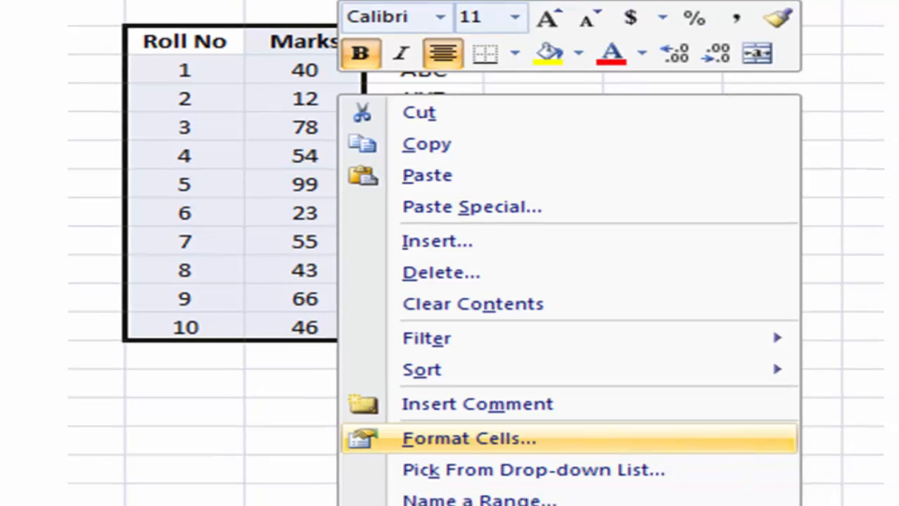
pyautogui.click(471, 445)
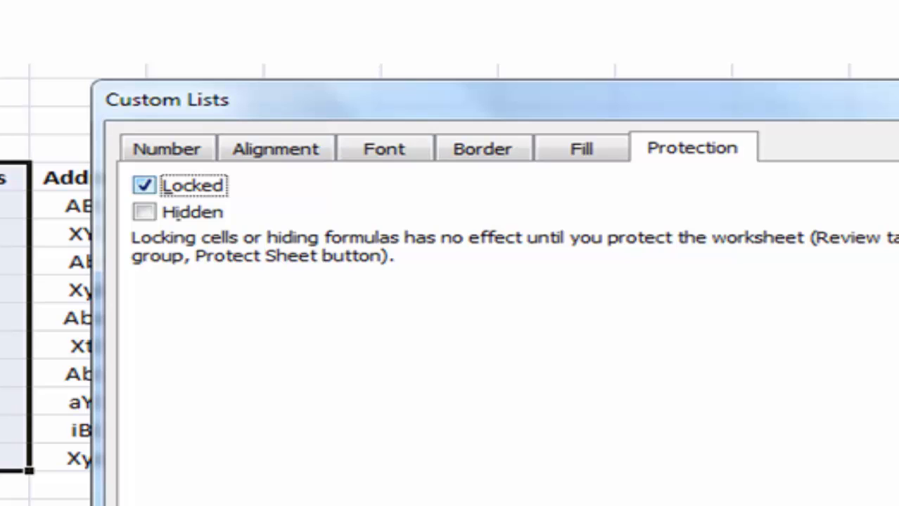
# - Keep the C:D table cells Locked, confirm the dialog, and reach the sheet tab's Protect Sheet command
pyautogui.click(144, 186)
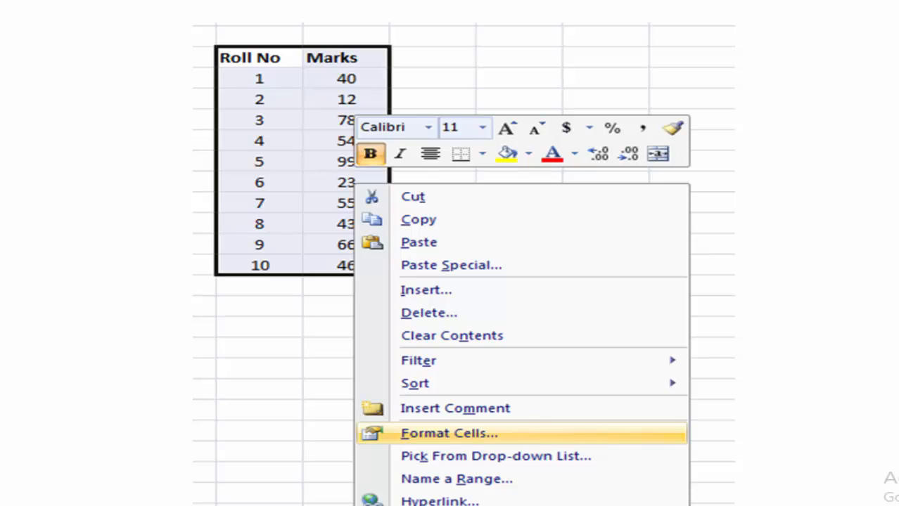
pyautogui.press('Right')
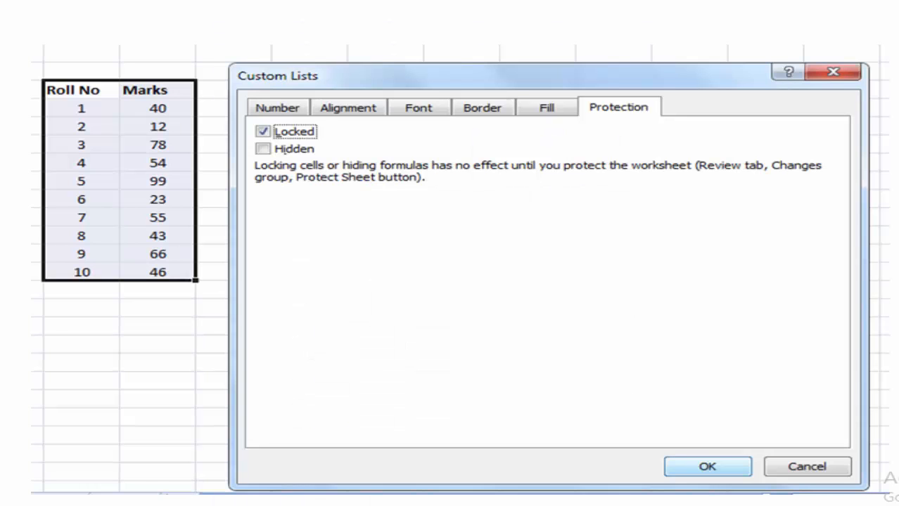
pyautogui.press('Right')
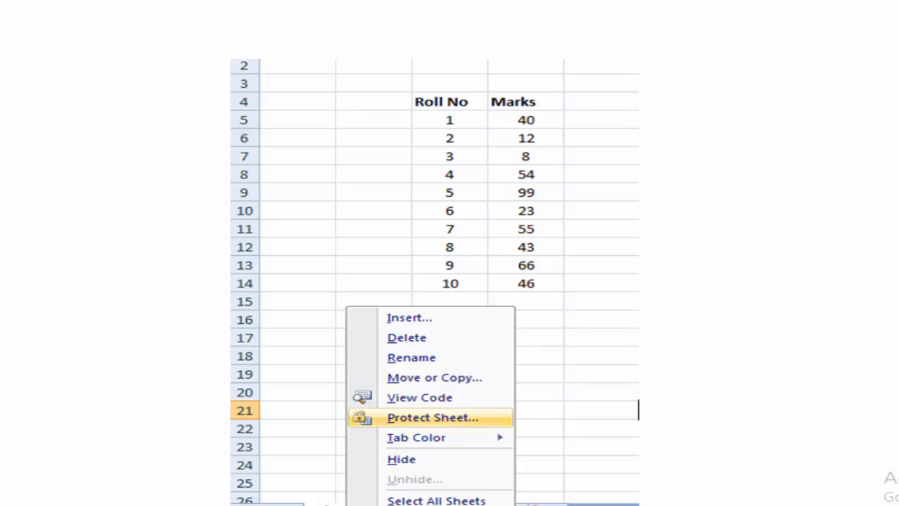
# - Protect the sheet with a confirmed password, then attempt a Marks edit to trigger the read-only warning
pyautogui.press('Right')
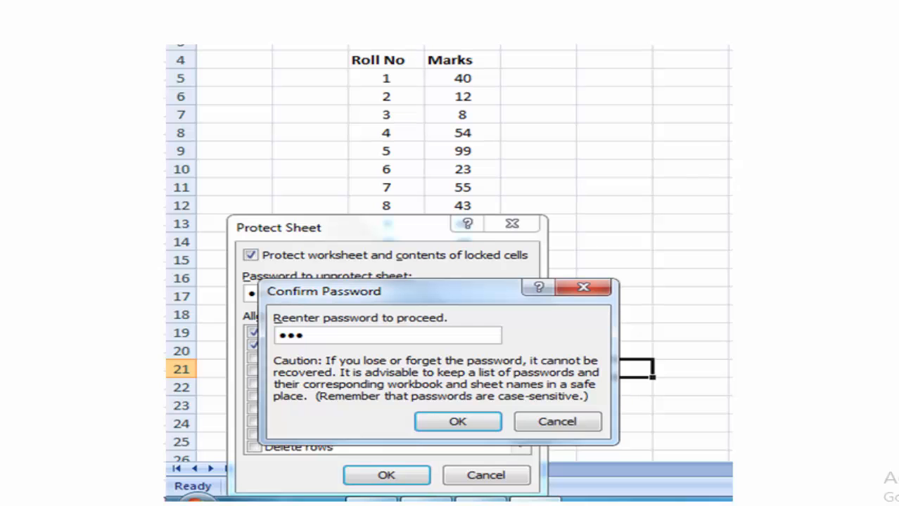
pyautogui.press('Right')
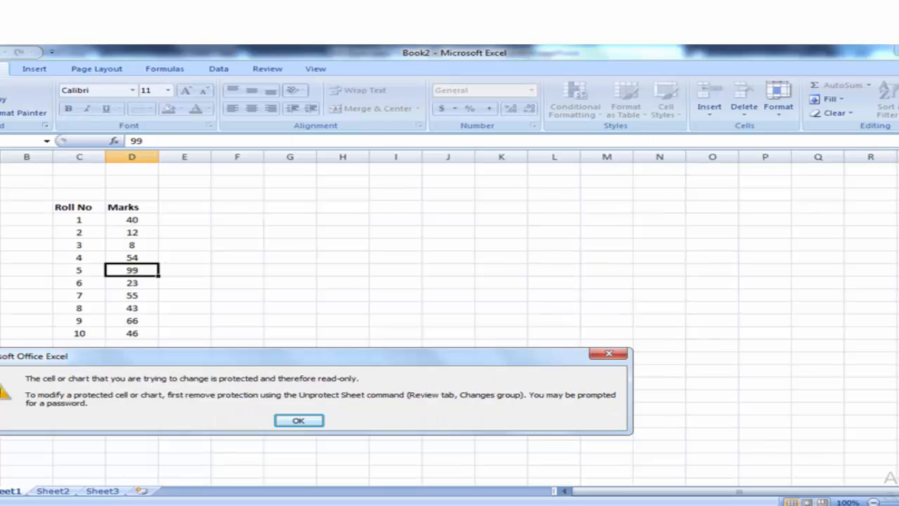
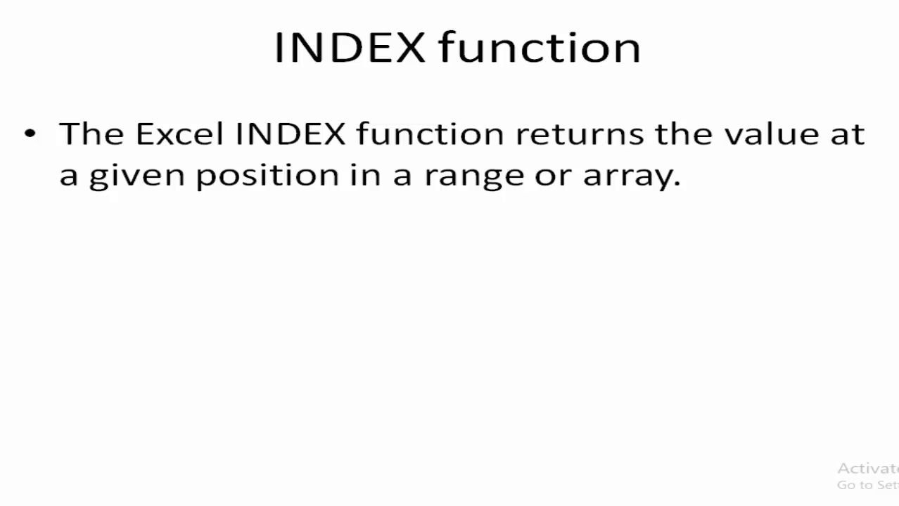
# - Advance the slideshow past the last INDEX function slide
pyautogui.press('Right')
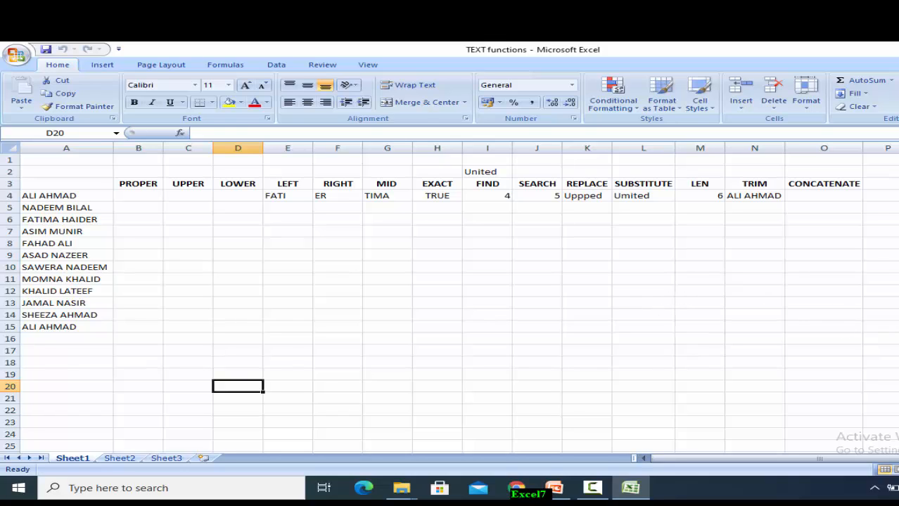
pyautogui.scroll(2, 450, 299)
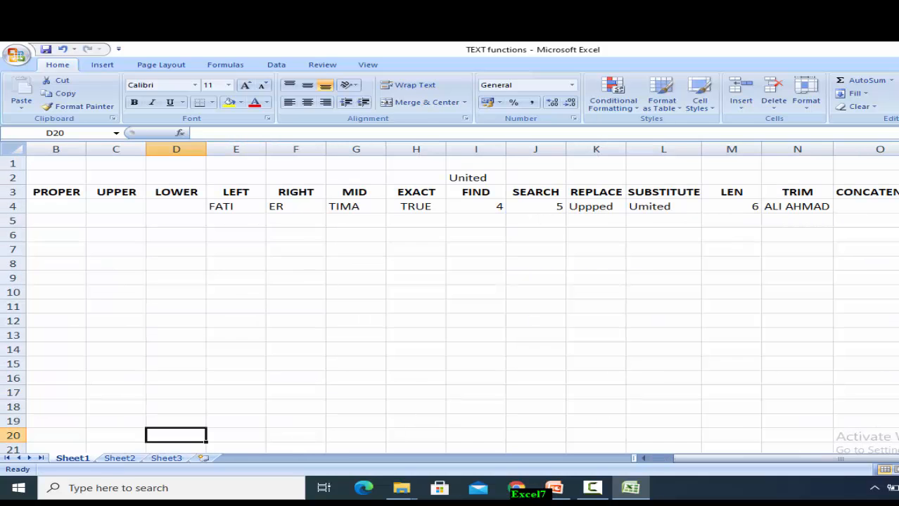
pyautogui.scroll(-1, 450, 299)
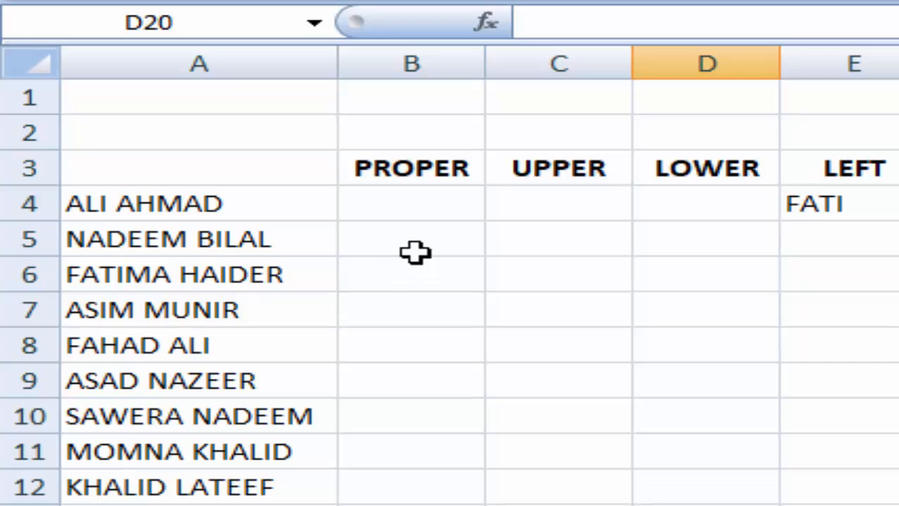
pyautogui.click(413, 242)
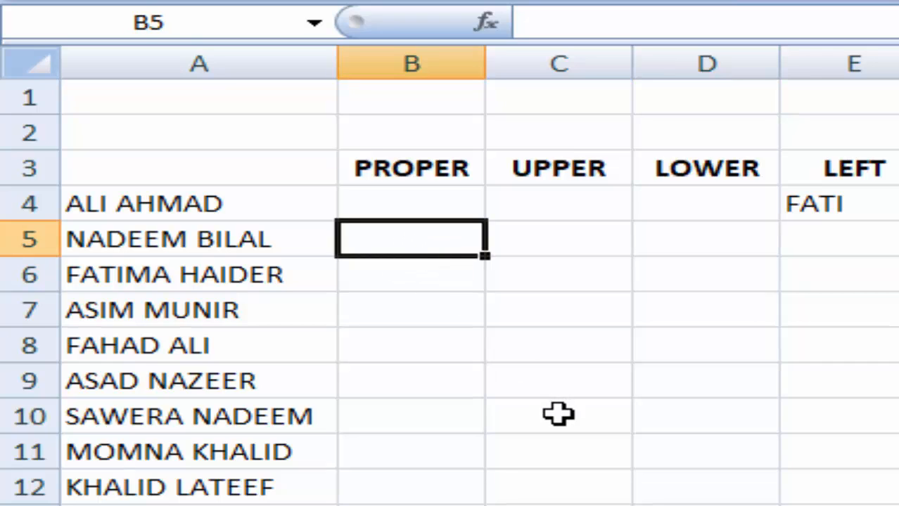
pyautogui.write('=')
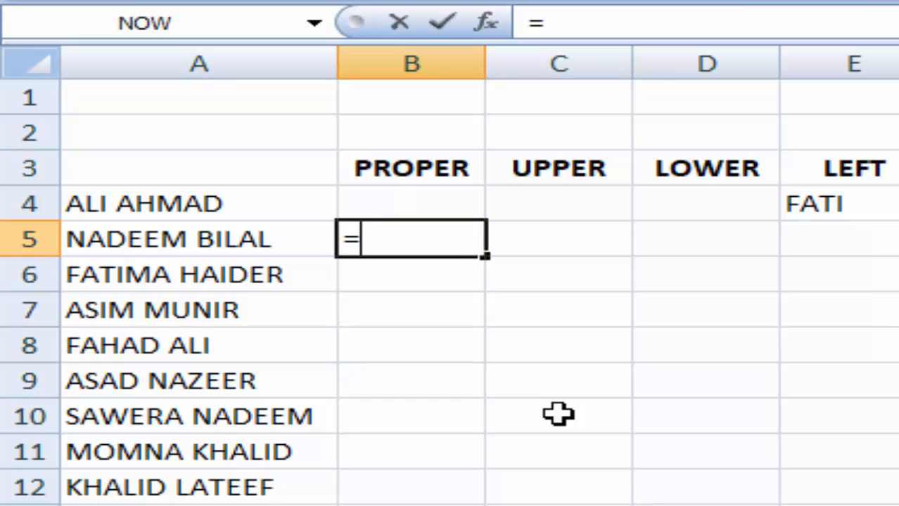
pyautogui.write('p')
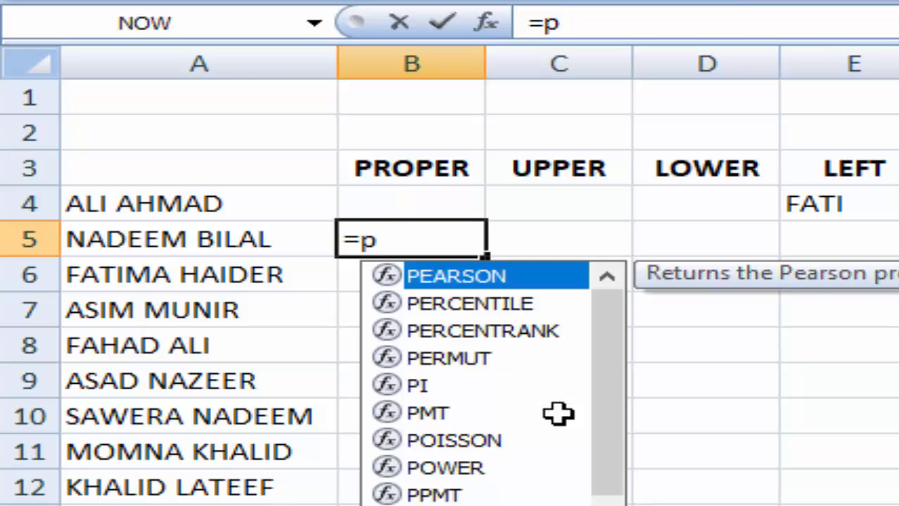
pyautogui.press('BackSpace')
pyautogui.write('PRO')
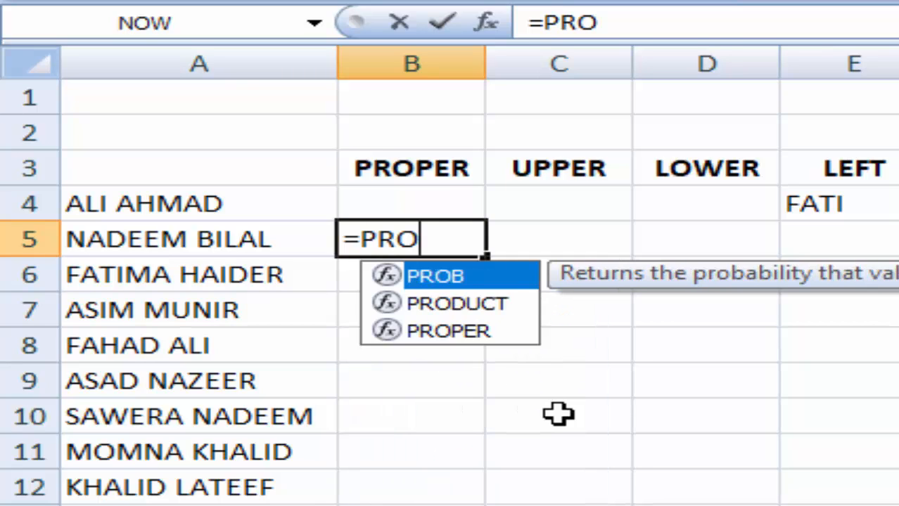
pyautogui.write('PER(')
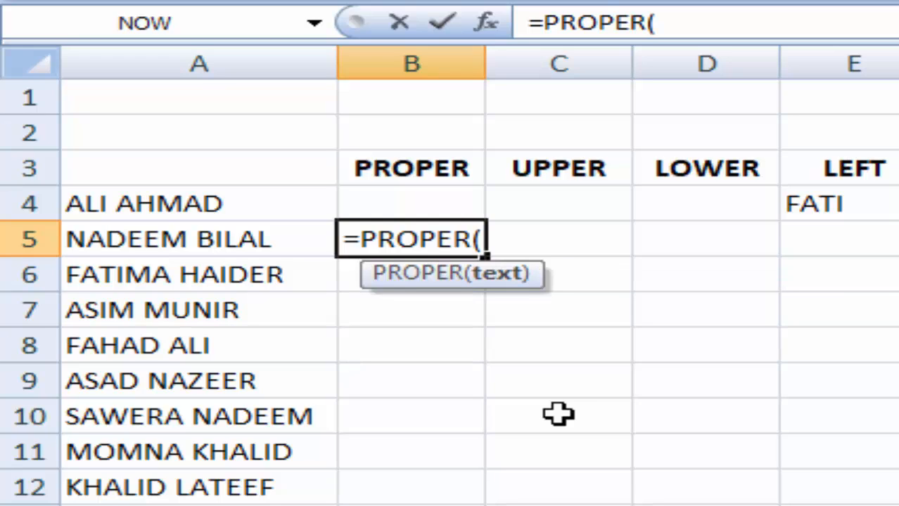
pyautogui.click(255, 241)
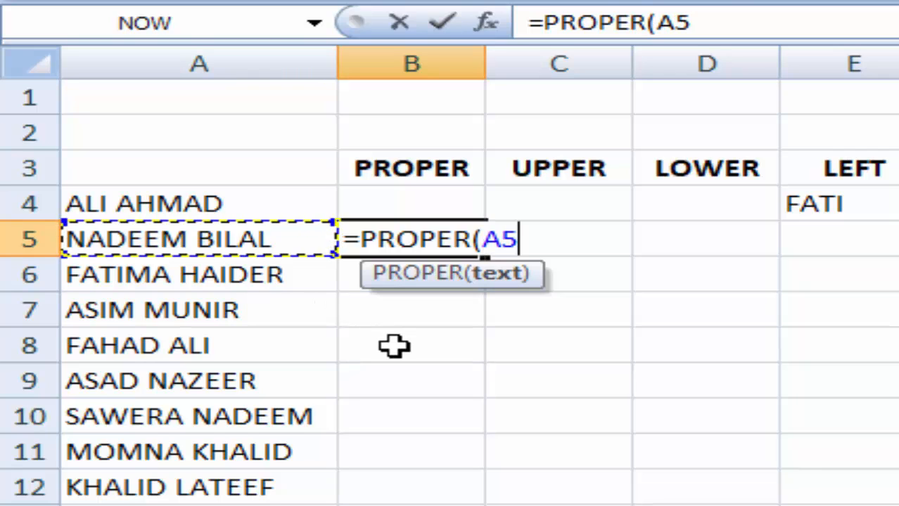
pyautogui.write(')')
pyautogui.press('Return')
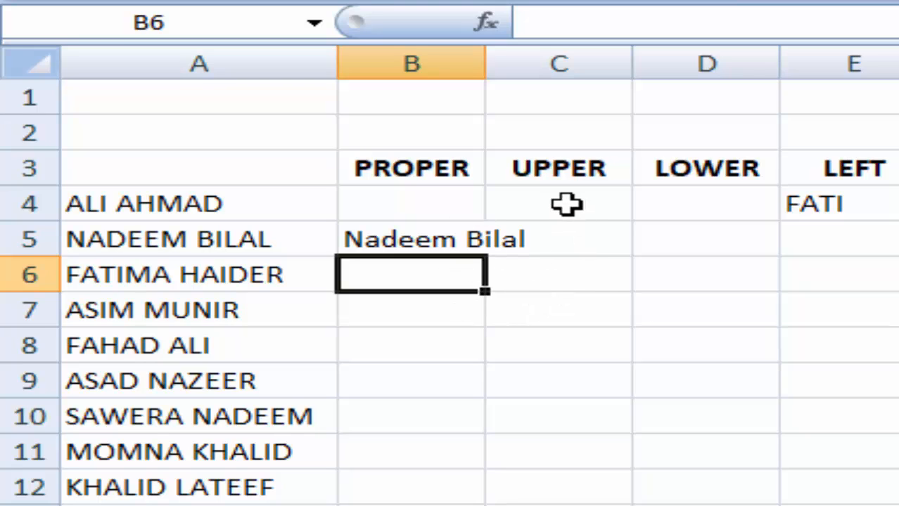
pyautogui.click(571, 236)
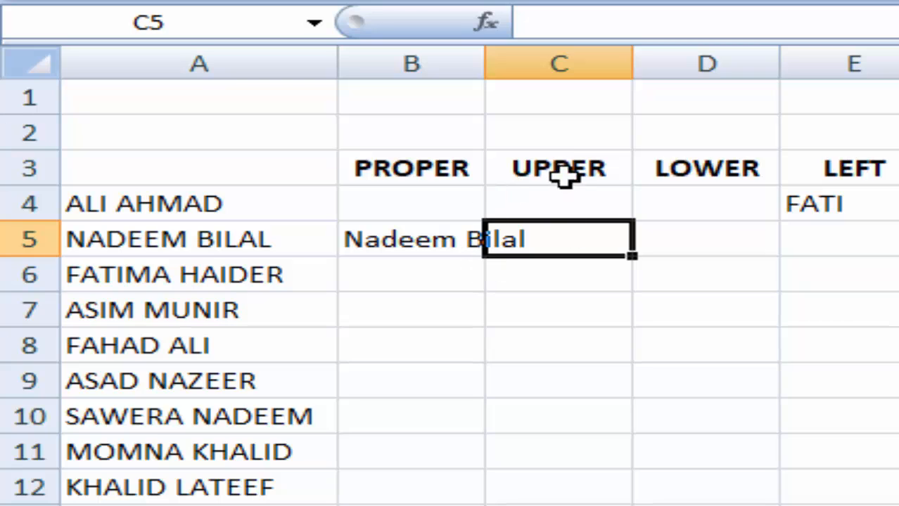
pyautogui.doubleClick(569, 240)
pyautogui.write('=')
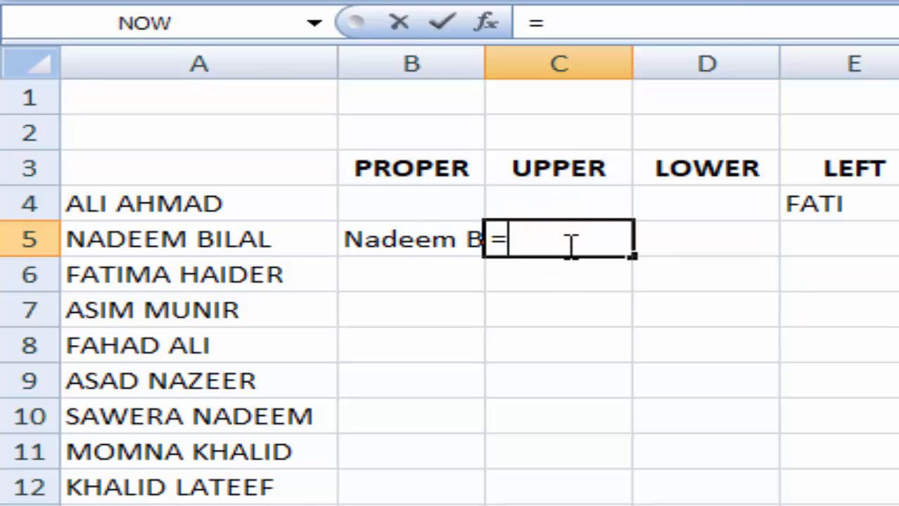
pyautogui.write('UP')
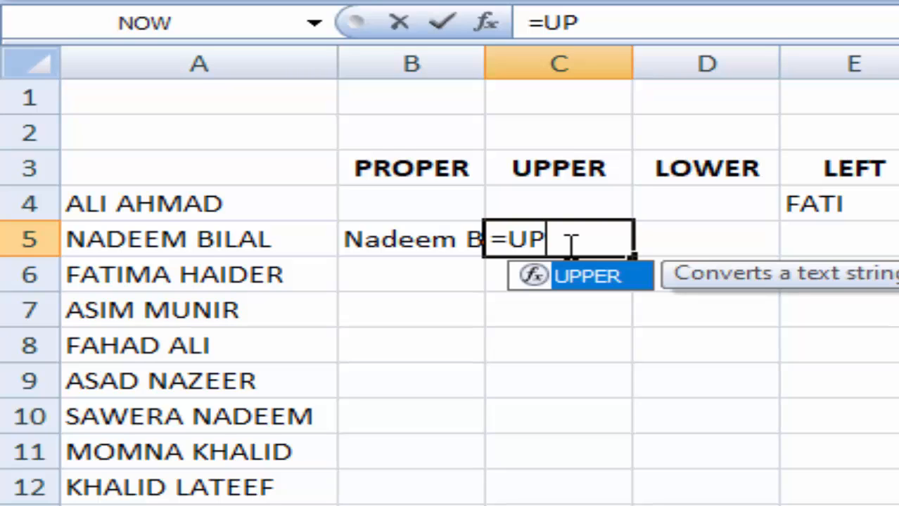
pyautogui.write('PER(')
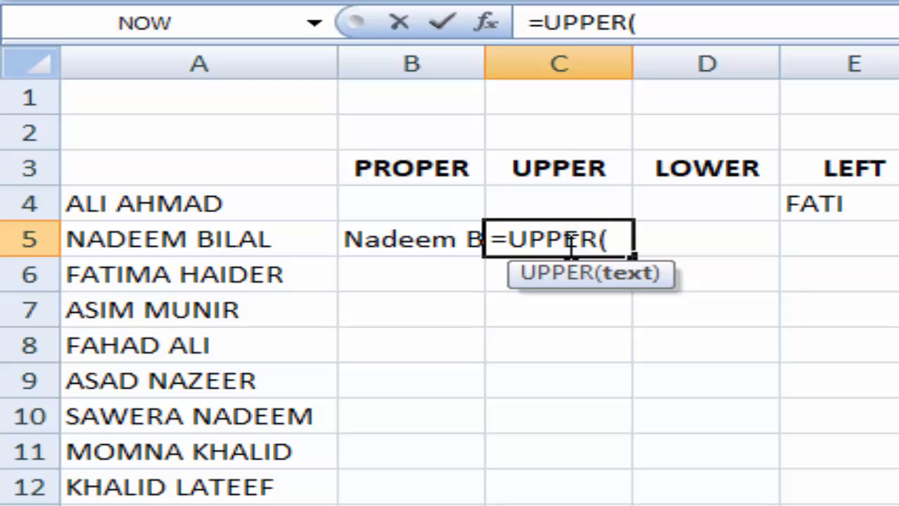
pyautogui.click(190, 239)
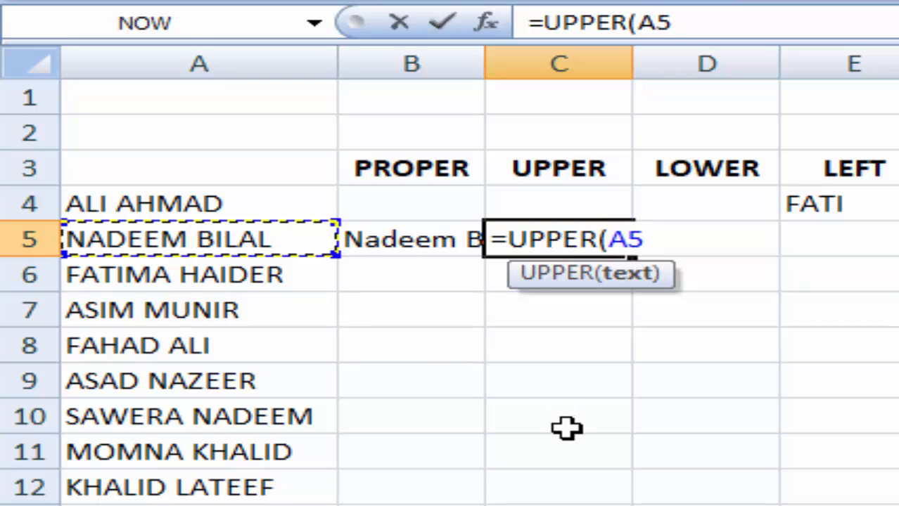
pyautogui.write(')')
pyautogui.press('Return')
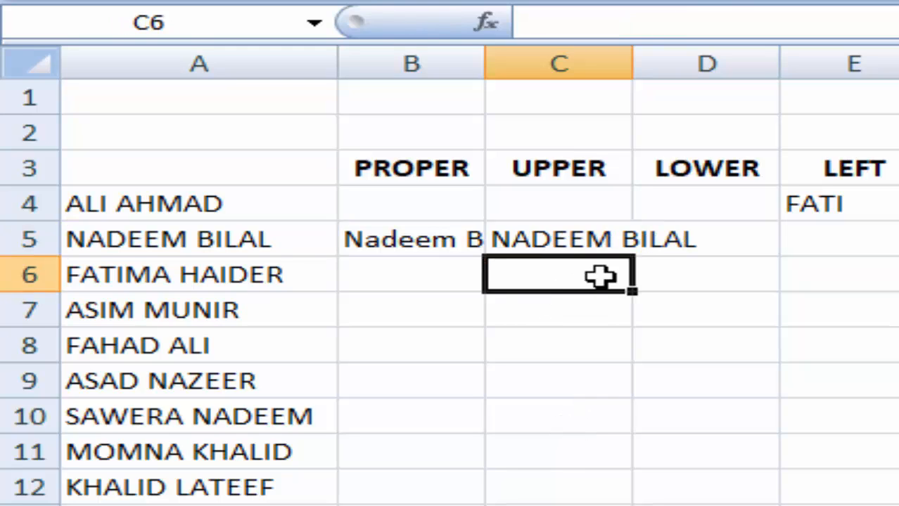
pyautogui.click(235, 242)
pyautogui.doubleClick(240, 247)
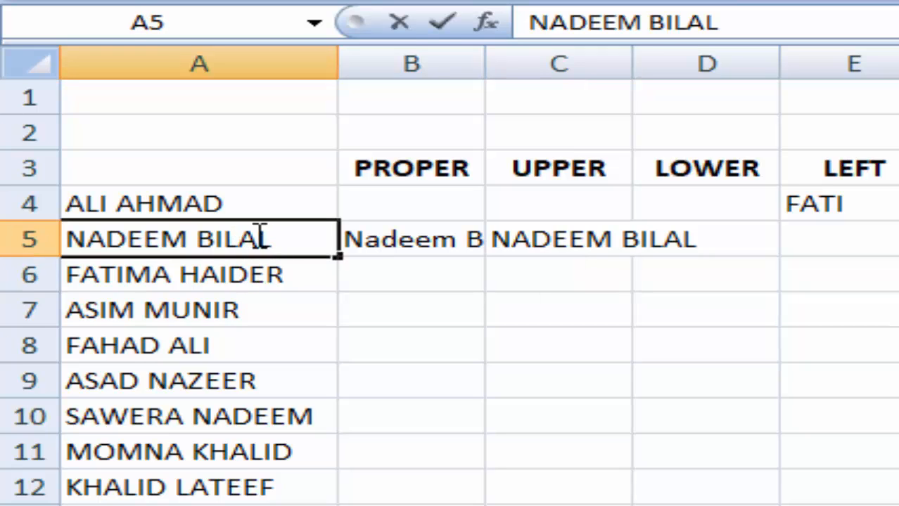
pyautogui.moveTo(260, 238); pyautogui.dragTo(17, 235)
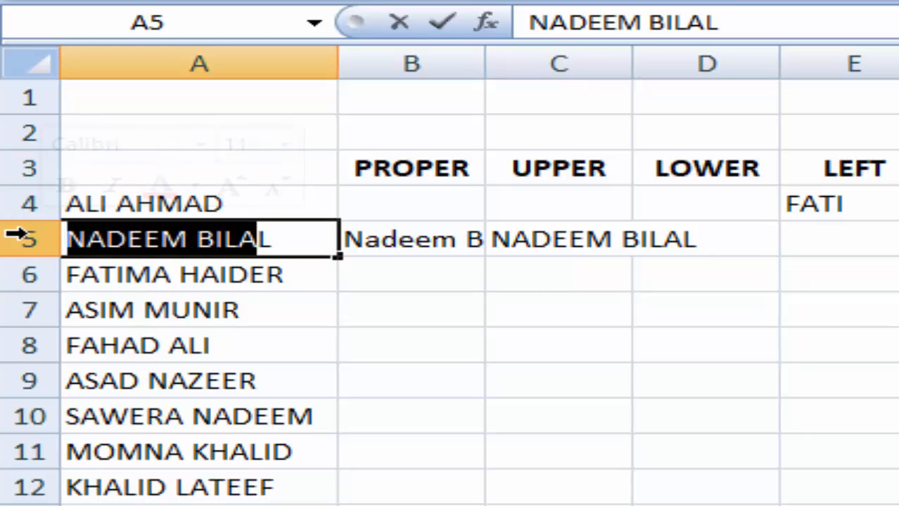
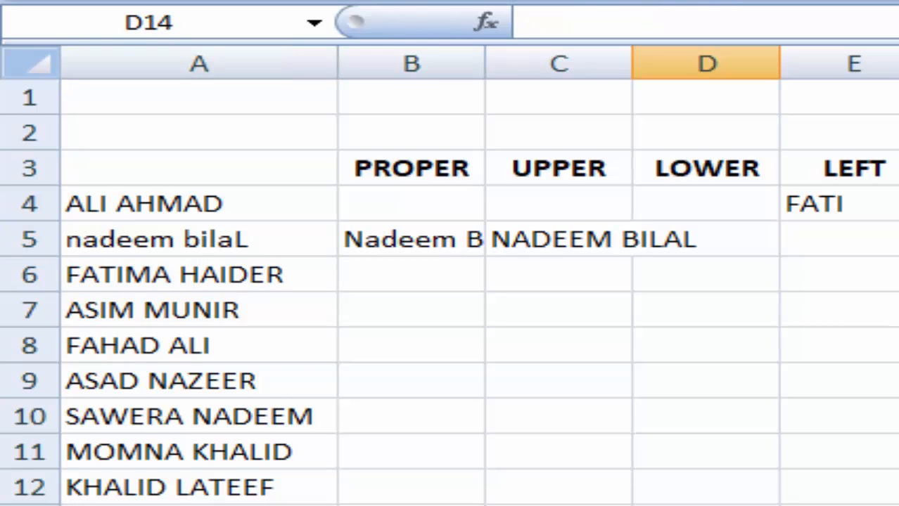
pyautogui.click(532, 251)
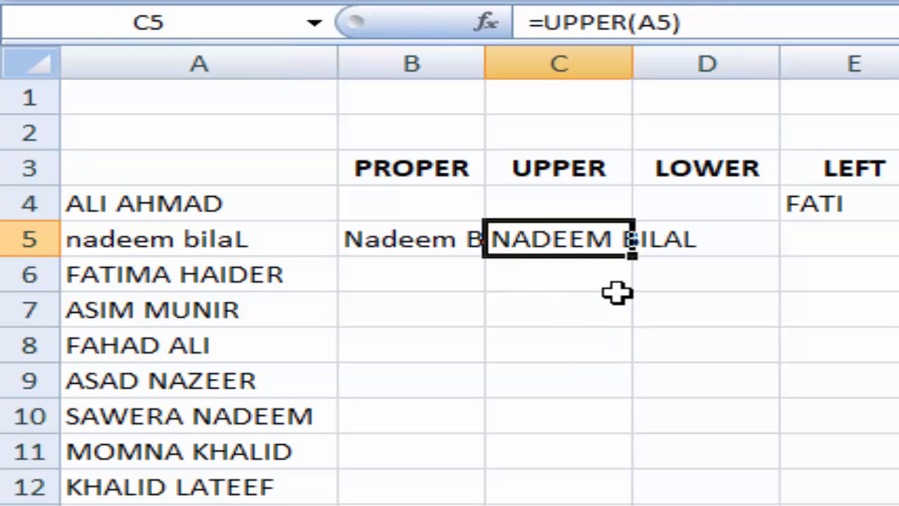
pyautogui.doubleClick(631, 67)
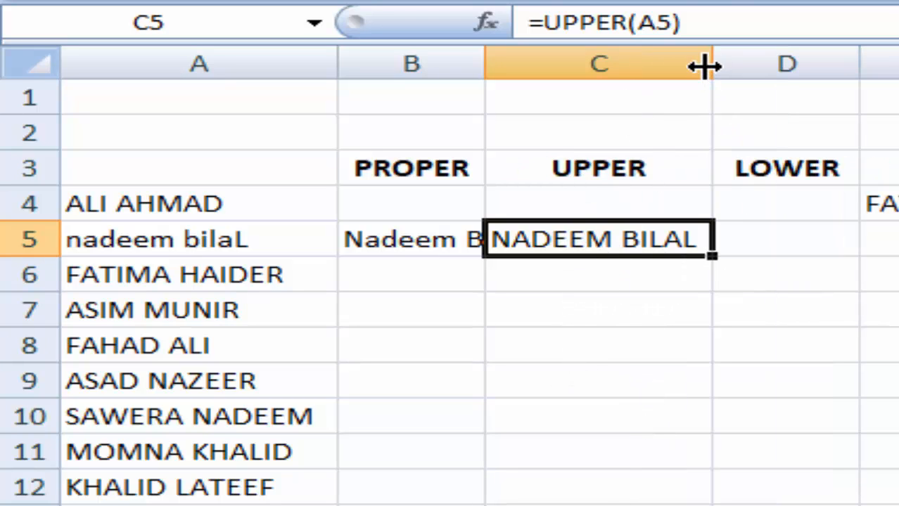
pyautogui.moveTo(713, 67); pyautogui.dragTo(713, 67)
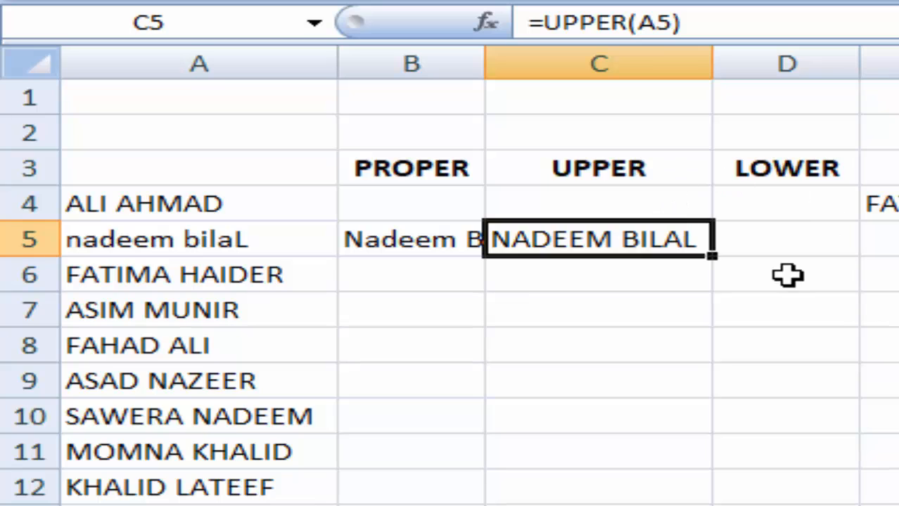
pyautogui.click(776, 241)
pyautogui.click(405, 245)
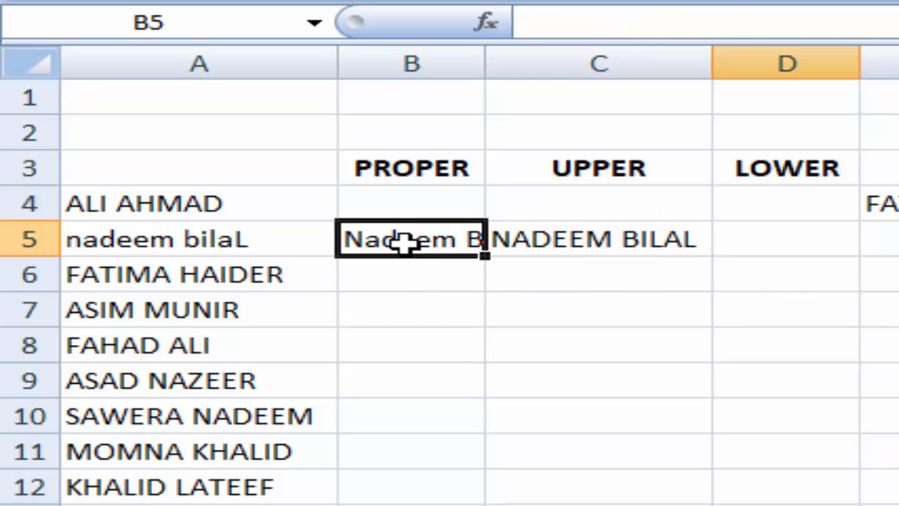
pyautogui.click(252, 239)
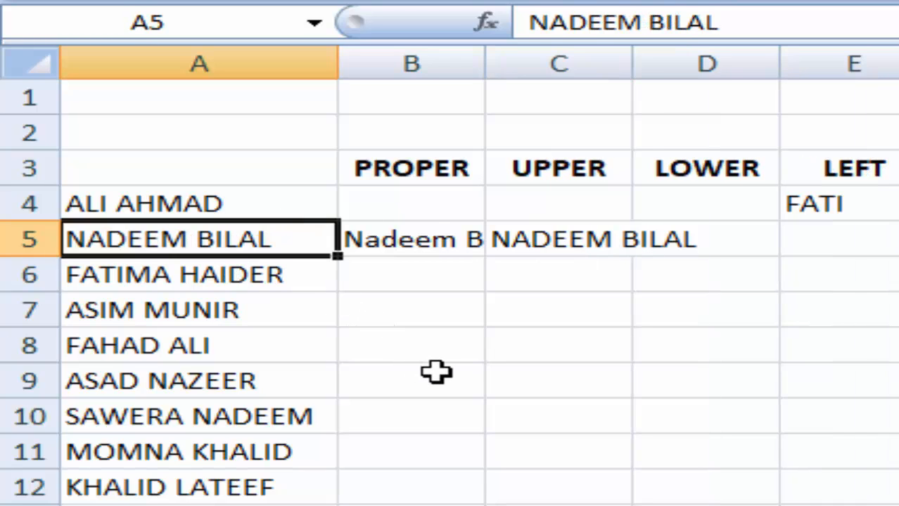
pyautogui.click(684, 245)
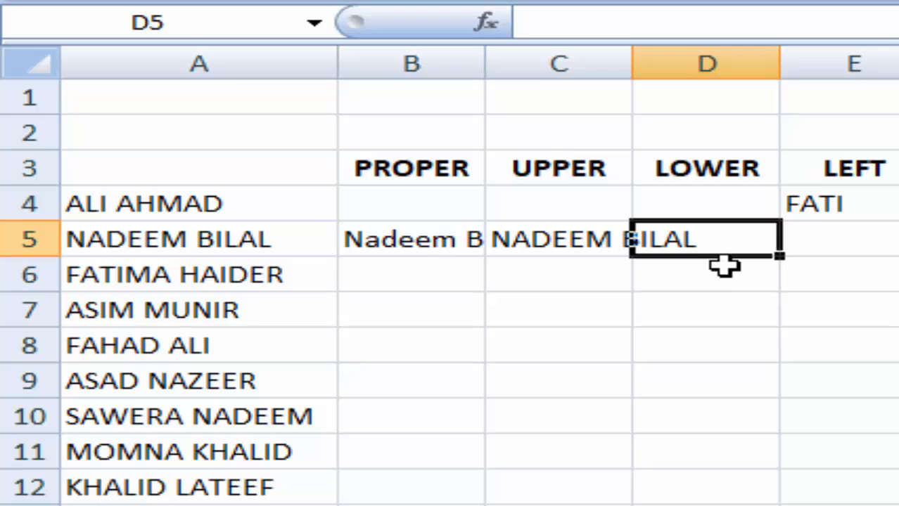
pyautogui.write('=')
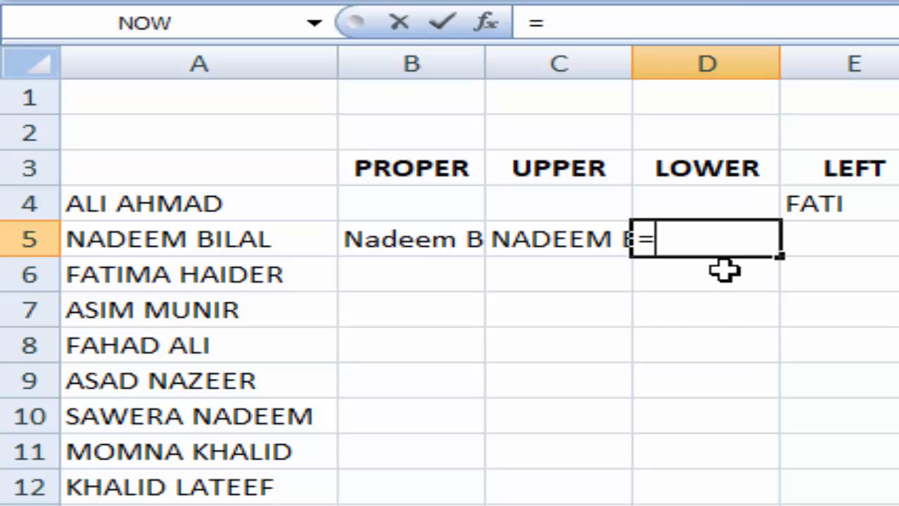
pyautogui.write('lo')
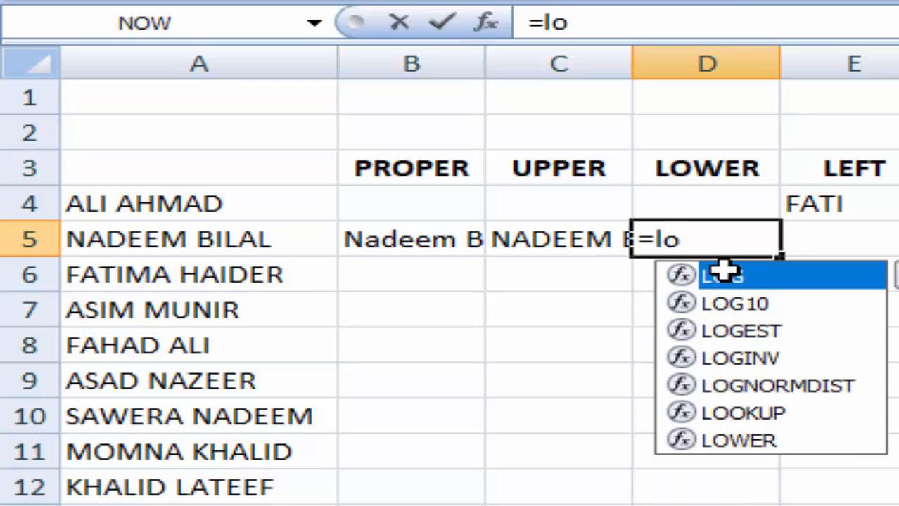
pyautogui.press('BackSpace')
pyautogui.press('BackSpace')
pyautogui.write('LO')
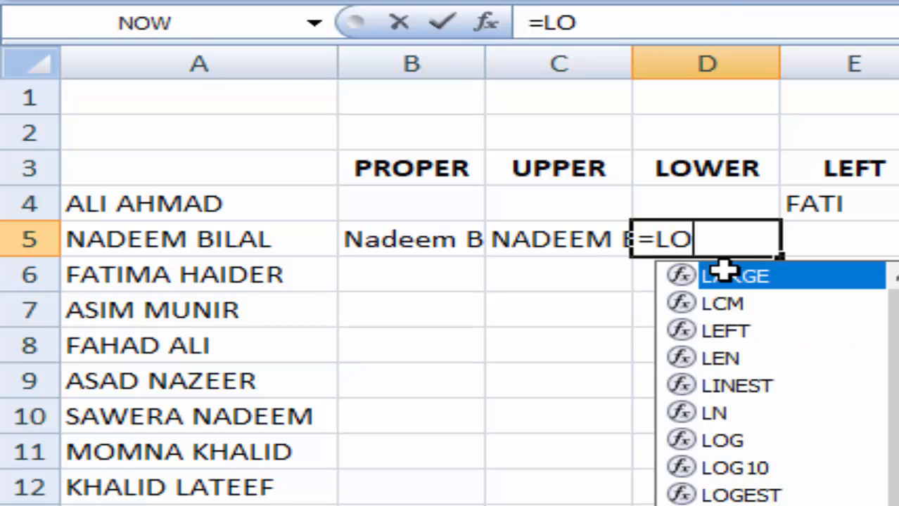
pyautogui.write('WER')
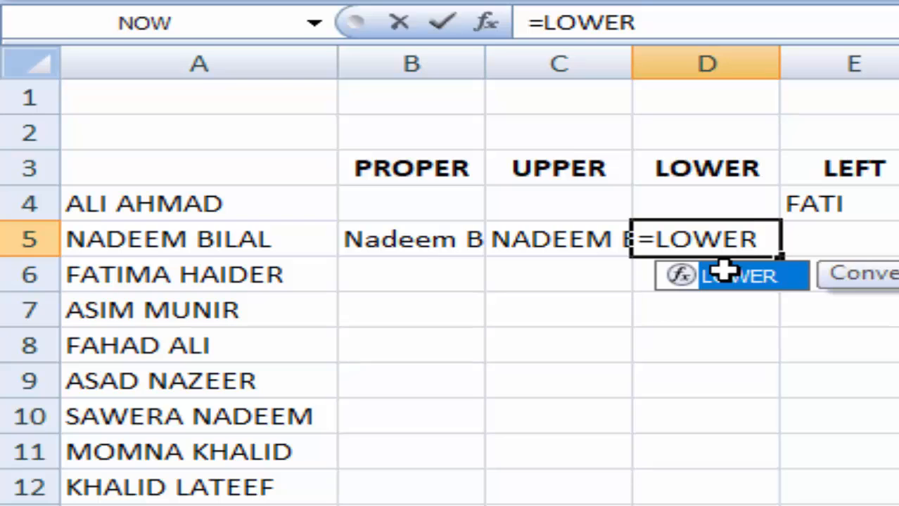
pyautogui.write('(')
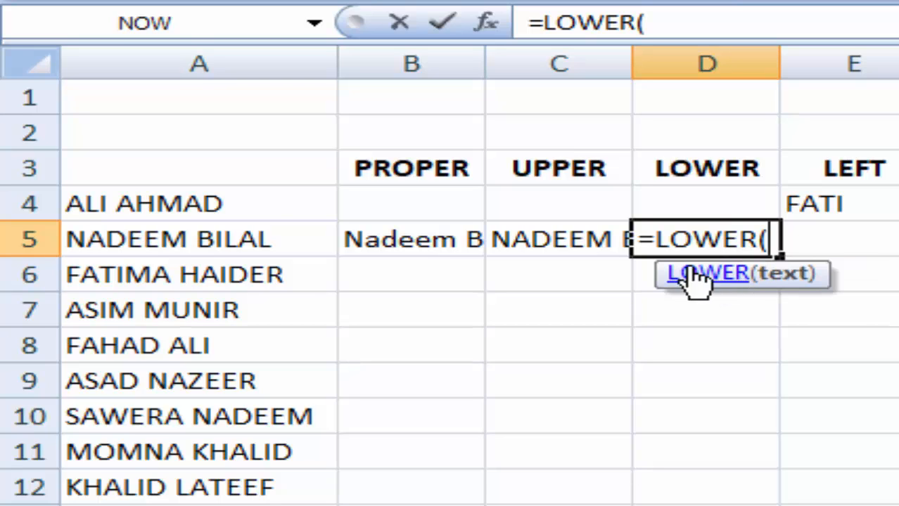
pyautogui.click(211, 237)
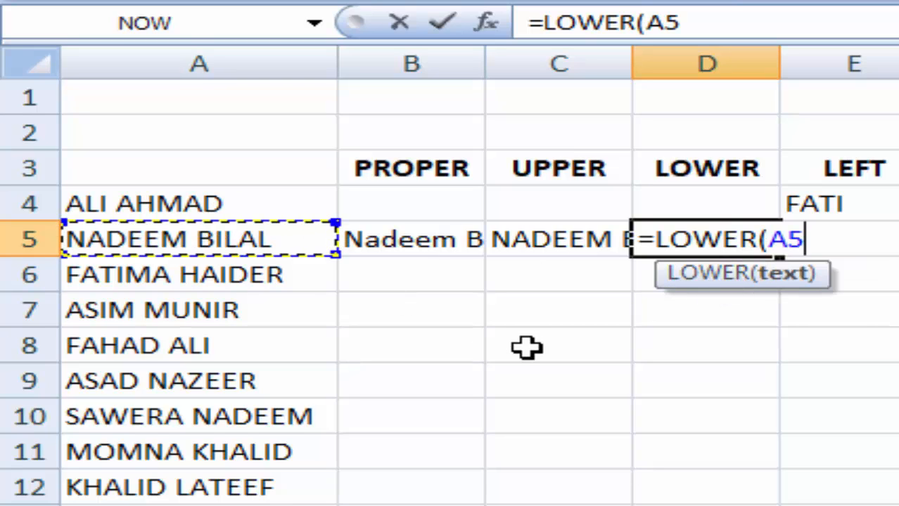
pyautogui.write(')')
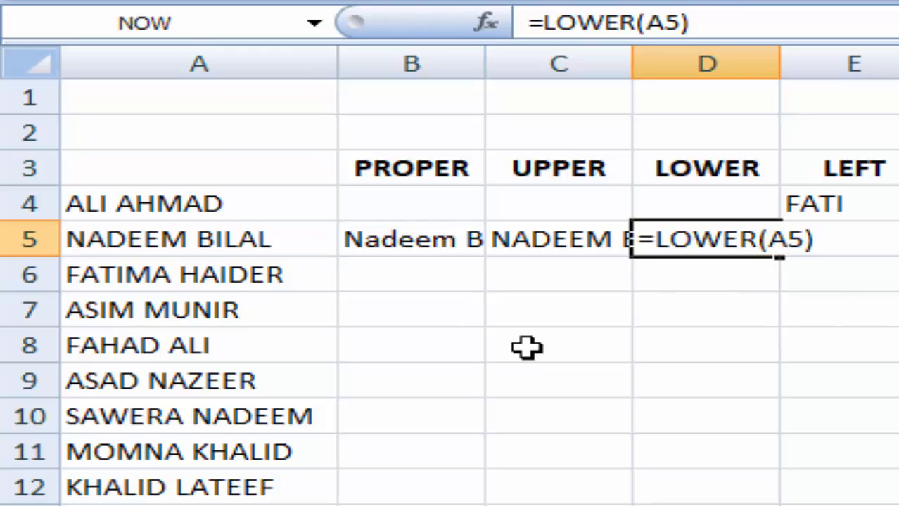
pyautogui.press('Return')
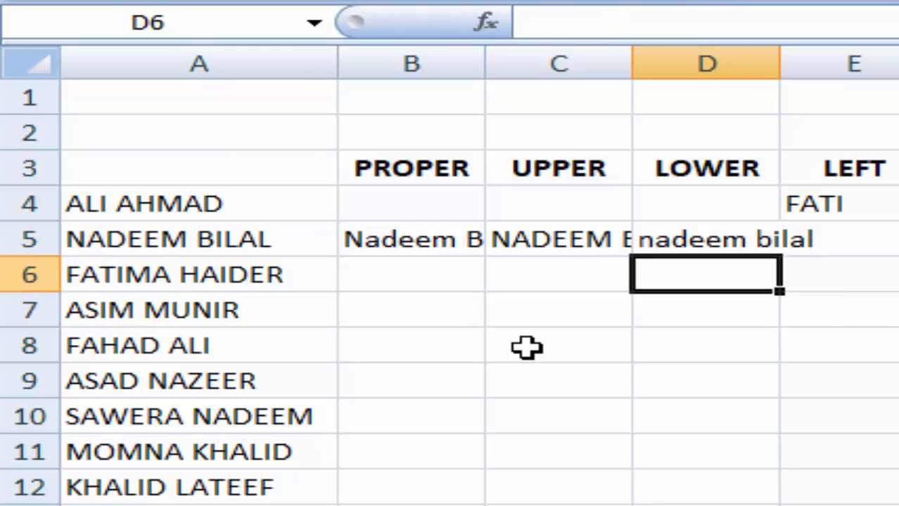
# - AutoFit columns D, C and B to fit their names
pyautogui.doubleClick(778, 67)
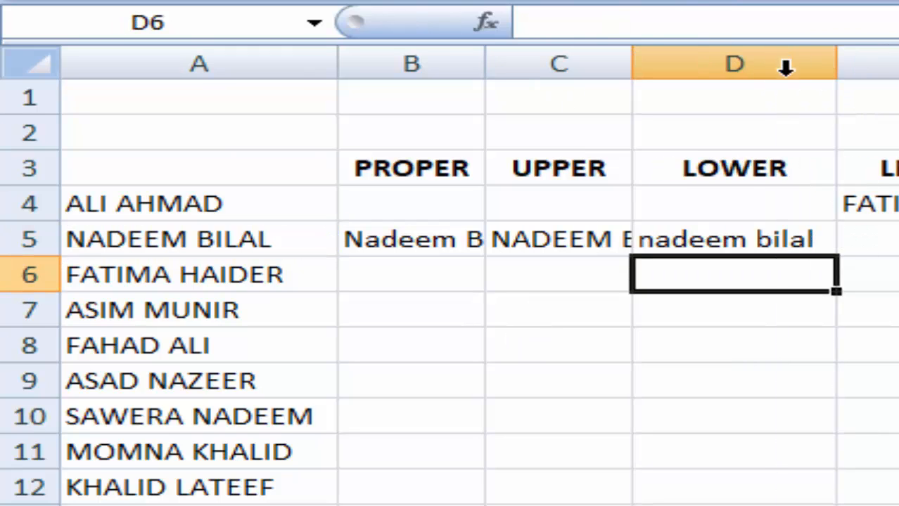
pyautogui.doubleClick(630, 68)
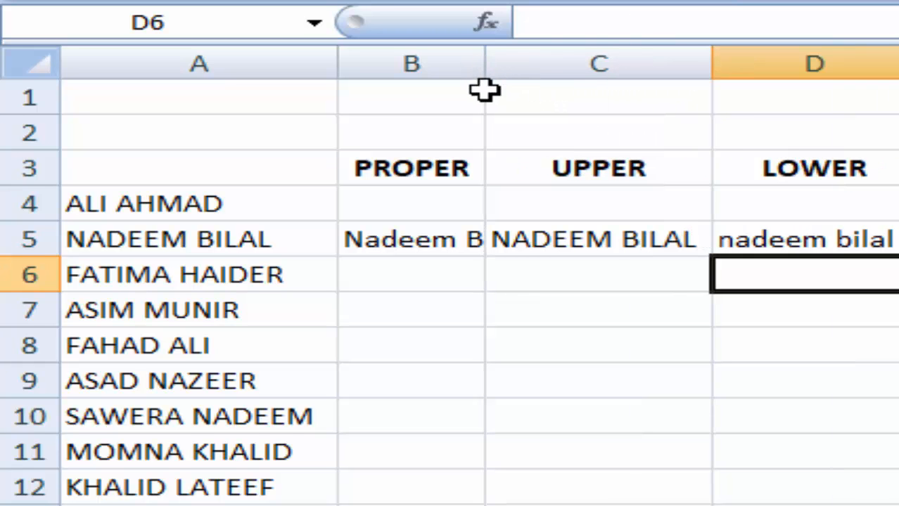
pyautogui.doubleClick(485, 66)
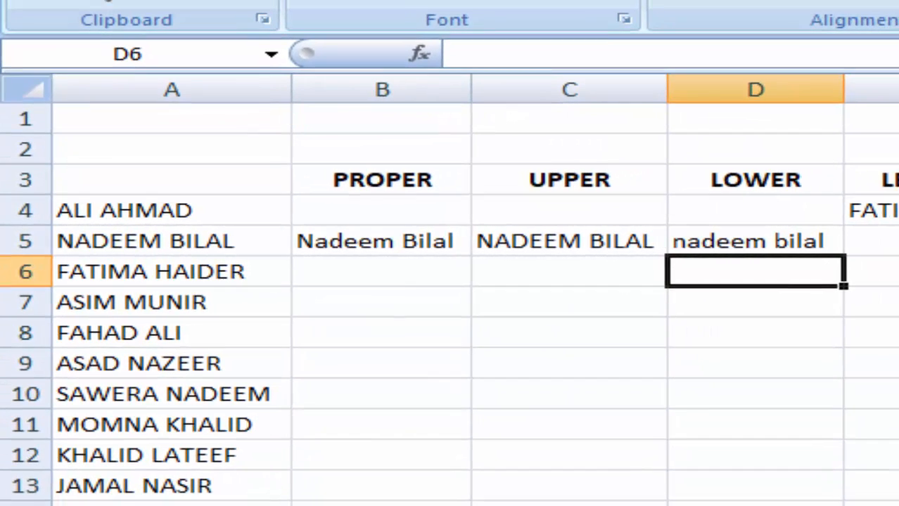
pyautogui.click(898, 431)
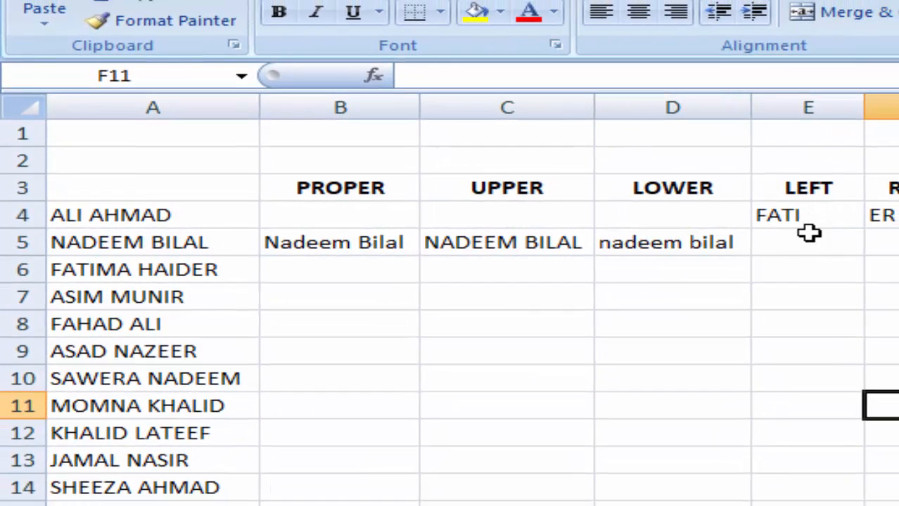
# - Enter =LEFT(A5,4) in E5, returning NADE
pyautogui.click(802, 244)
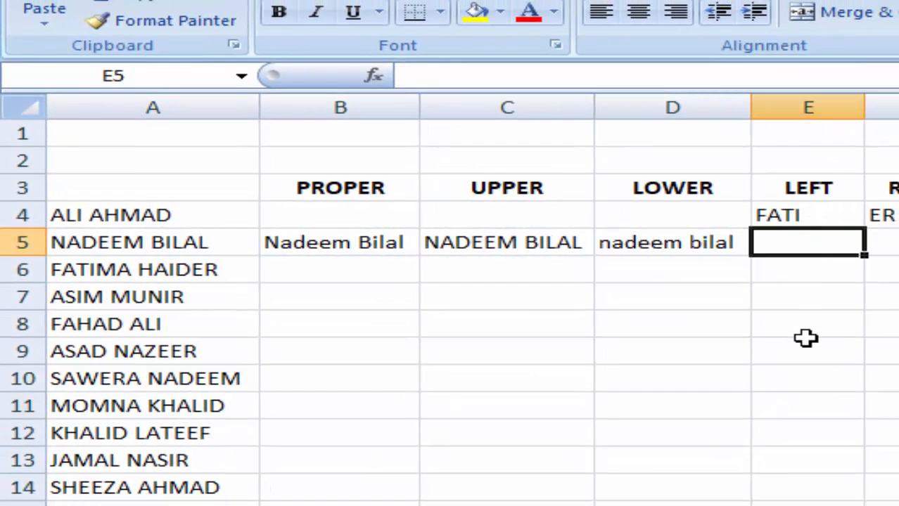
pyautogui.write('=')
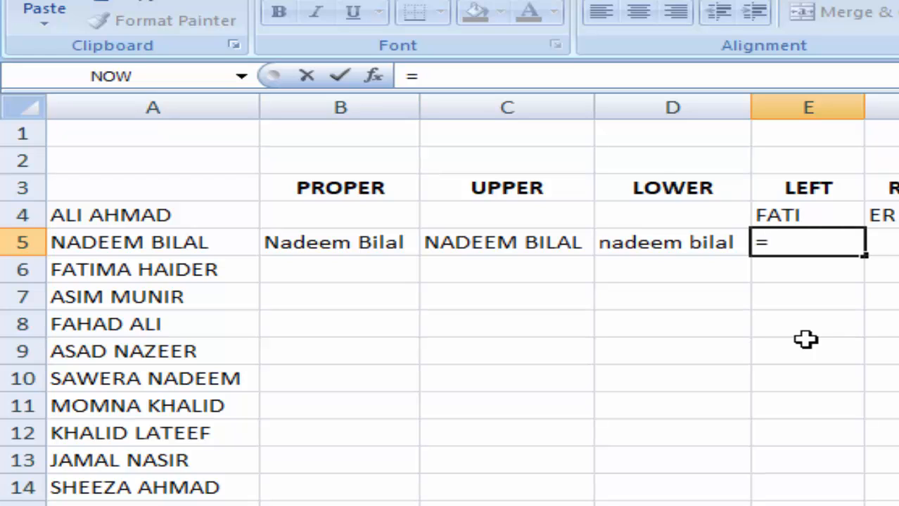
pyautogui.write('LEFT')
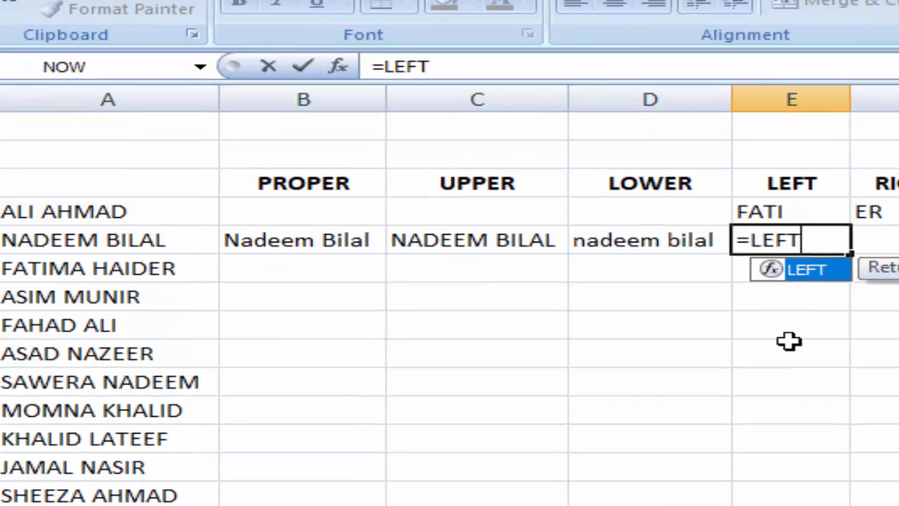
pyautogui.write('(')
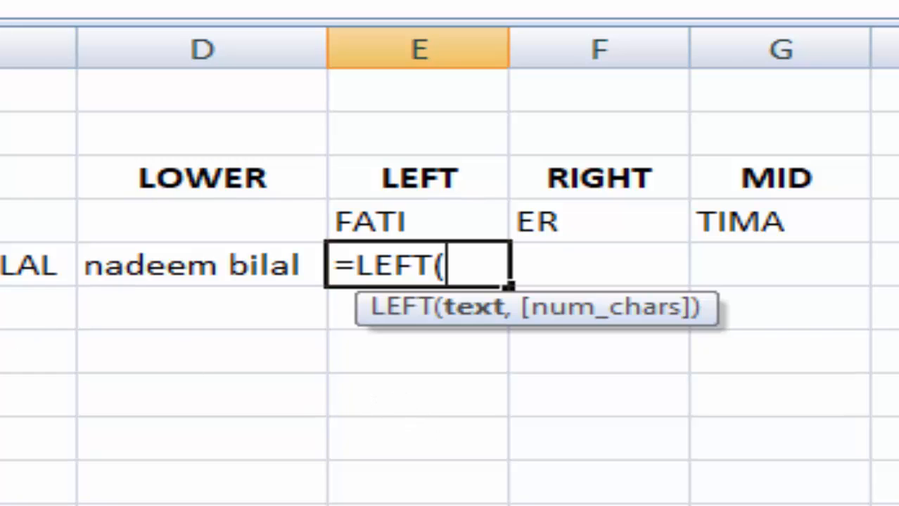
pyautogui.write('A5')
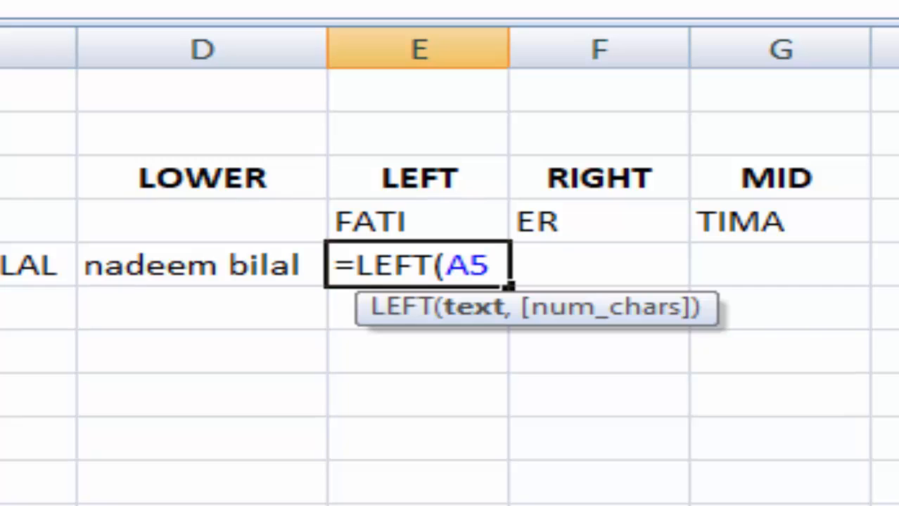
pyautogui.write(',4')
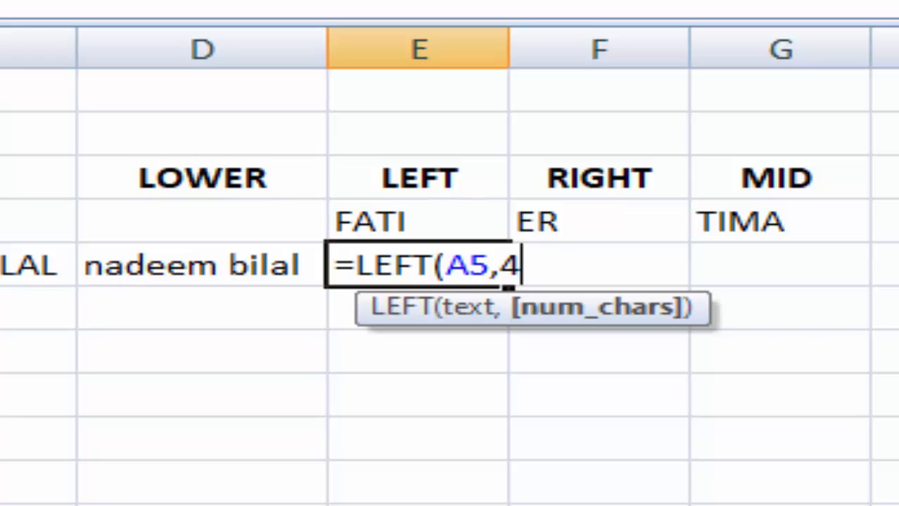
pyautogui.write(')')
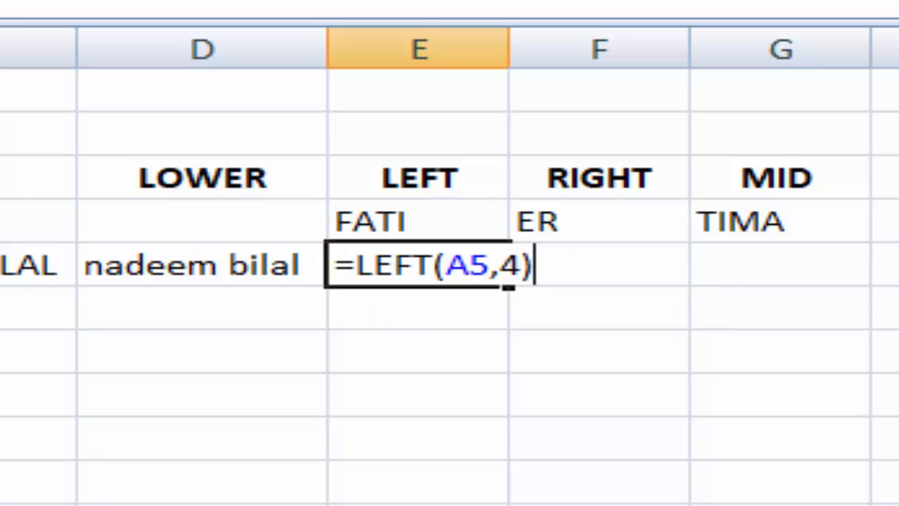
pyautogui.press('Return')
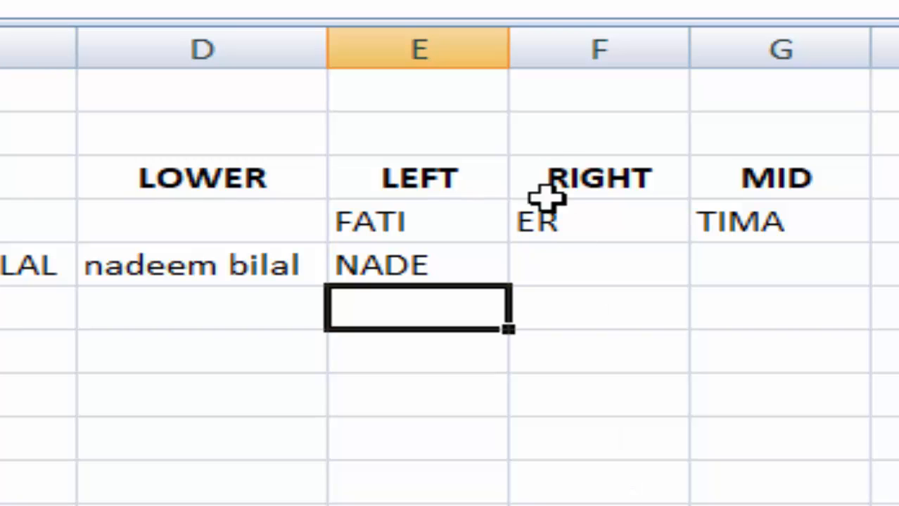
# - Enter =RIGHT(A5,3) in F5, returning LAL
pyautogui.click(569, 261)
pyautogui.write('=')
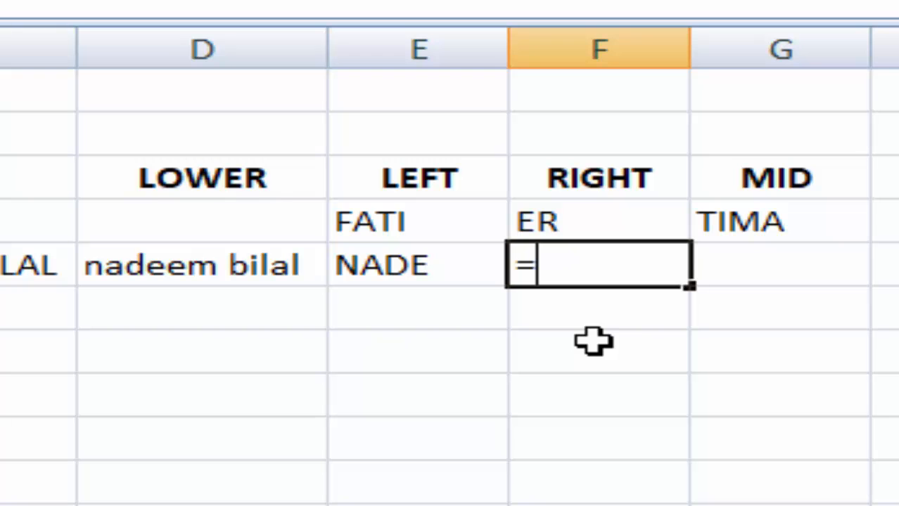
pyautogui.write('RIGHT')
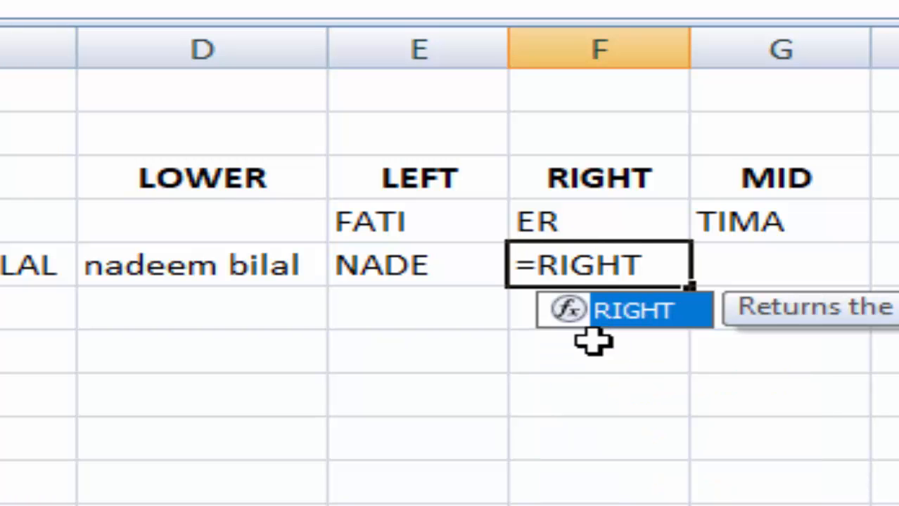
pyautogui.write('(')
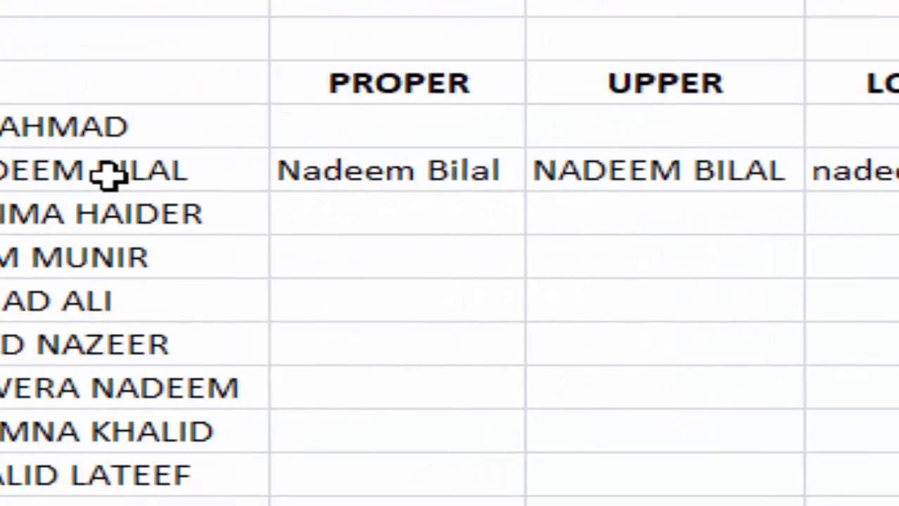
pyautogui.click(107, 175)
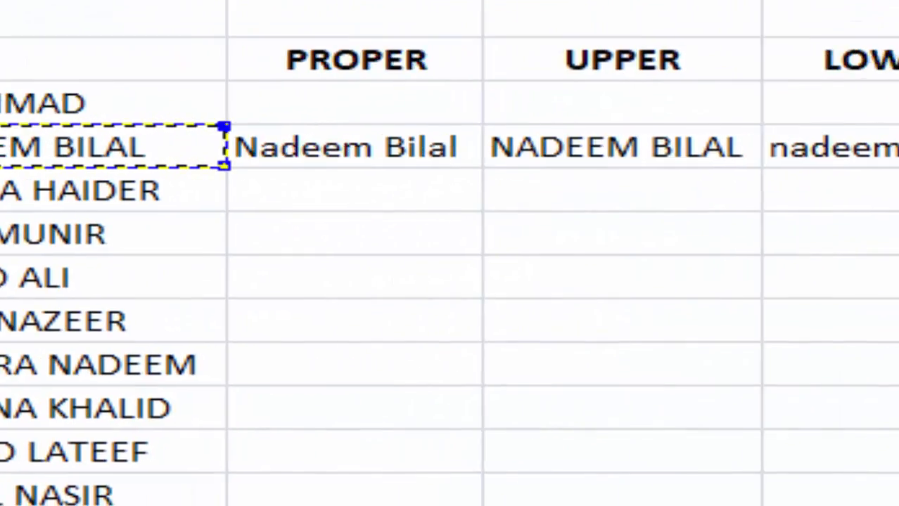
pyautogui.write(',')
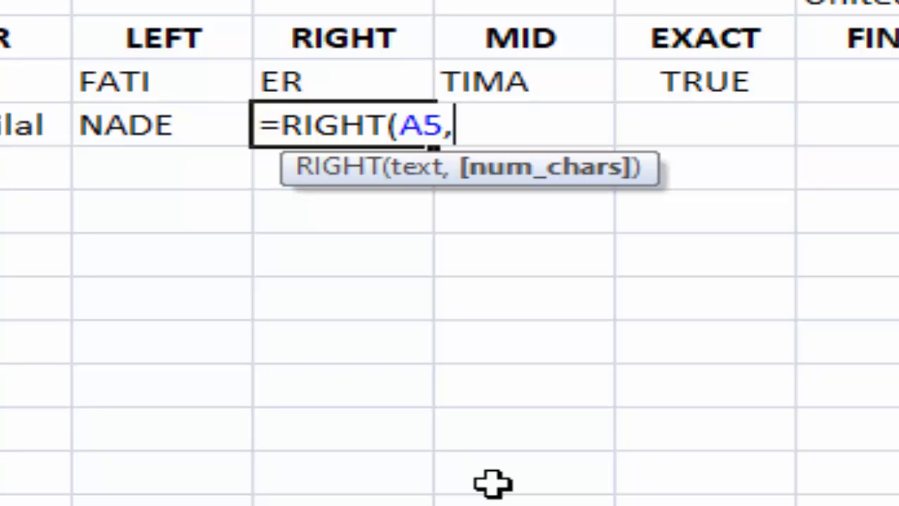
pyautogui.write('3)')
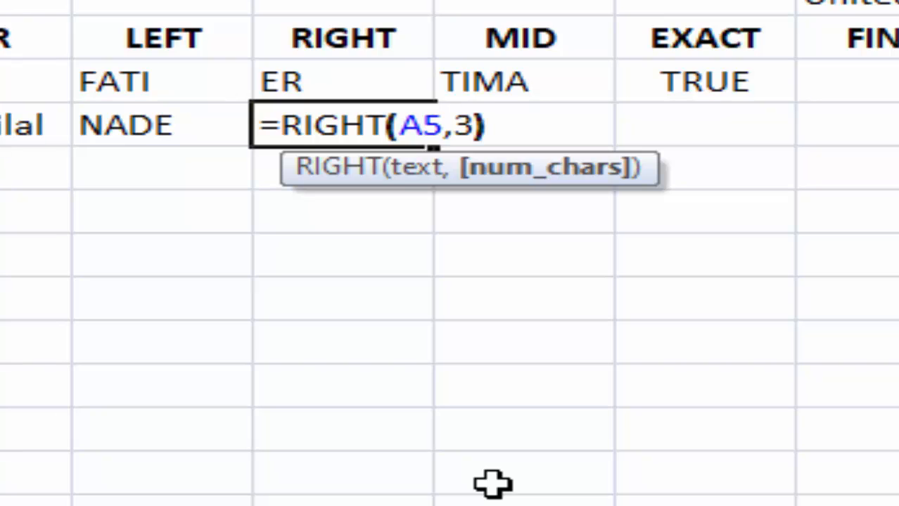
pyautogui.press('Return')
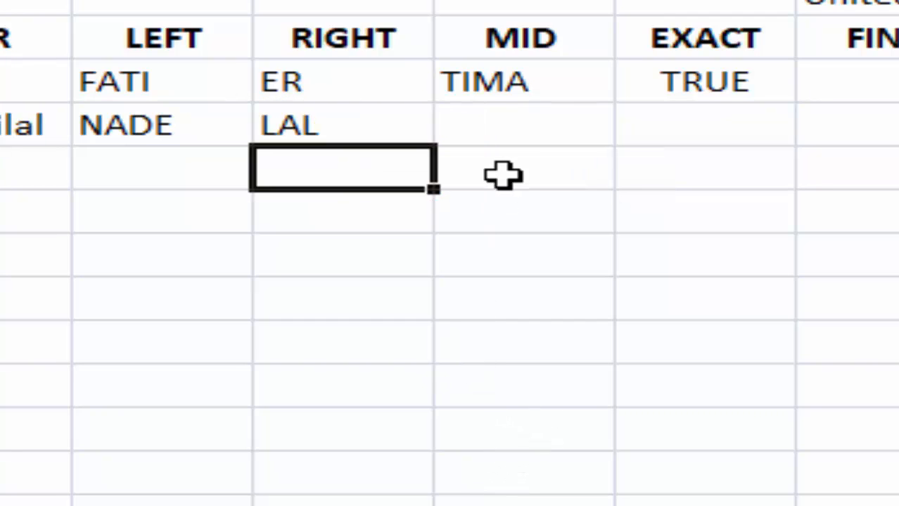
# - Enter =MID(A5,3,4) in G5 so it returns DEEM
pyautogui.click(497, 125)
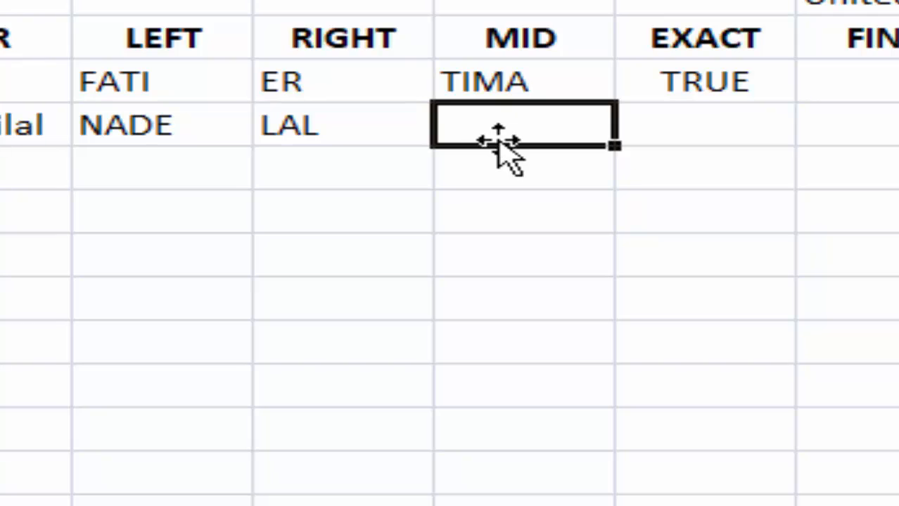
pyautogui.write('=M')
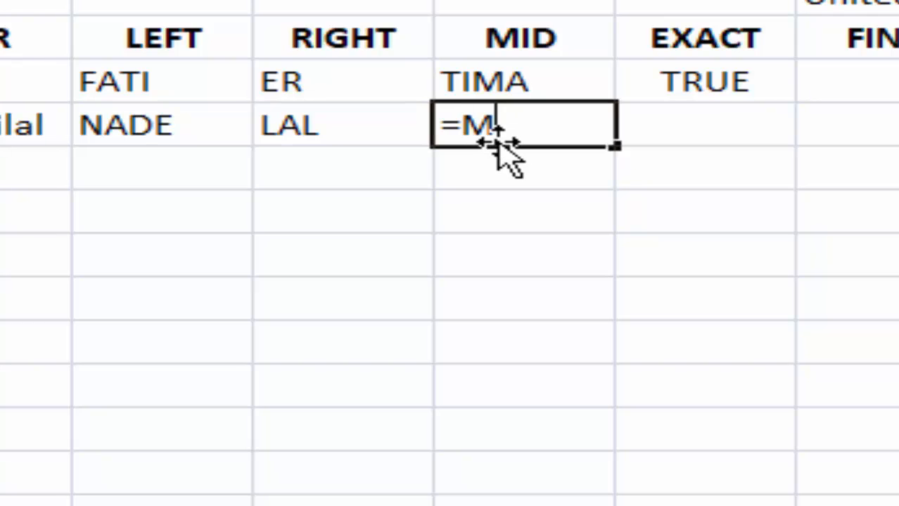
pyautogui.write('ID(')
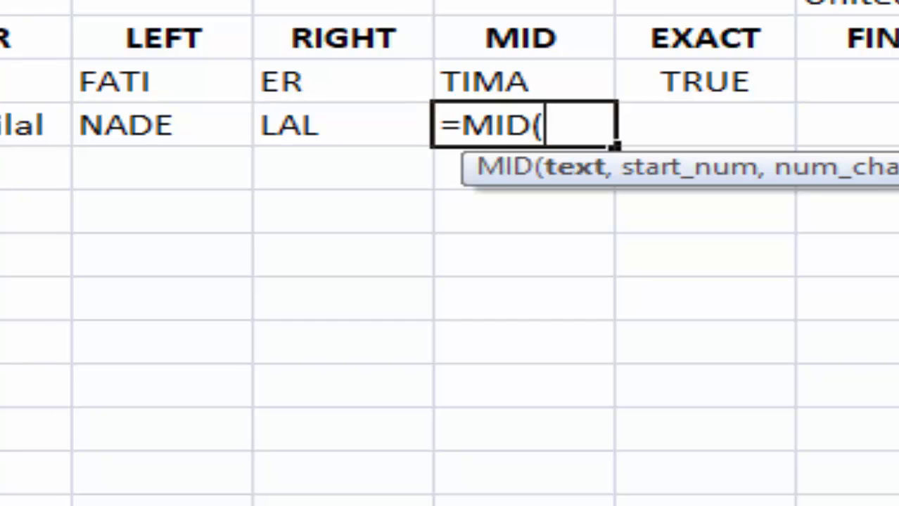
pyautogui.write('A5')
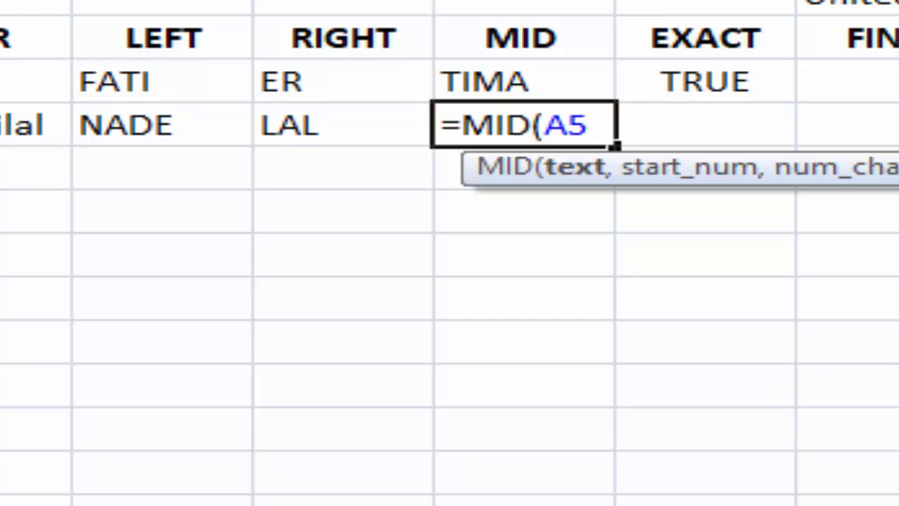
pyautogui.write(',')
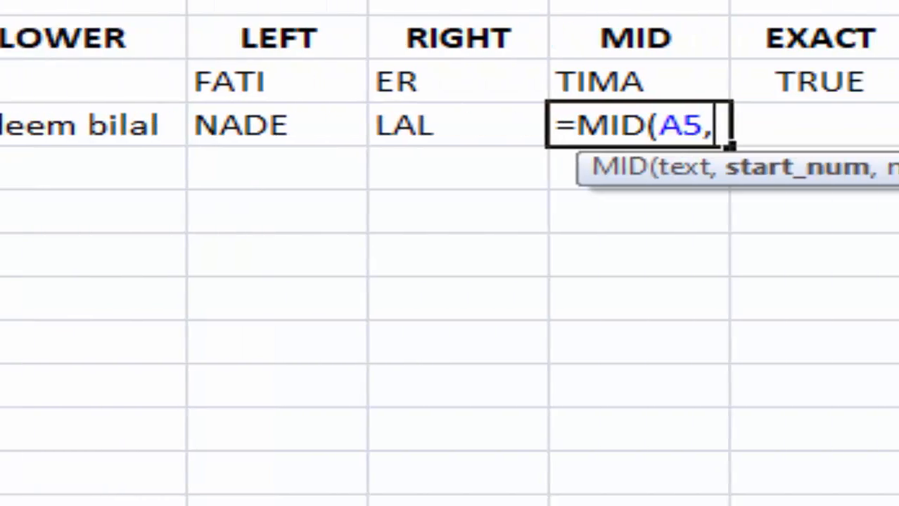
pyautogui.write('3')
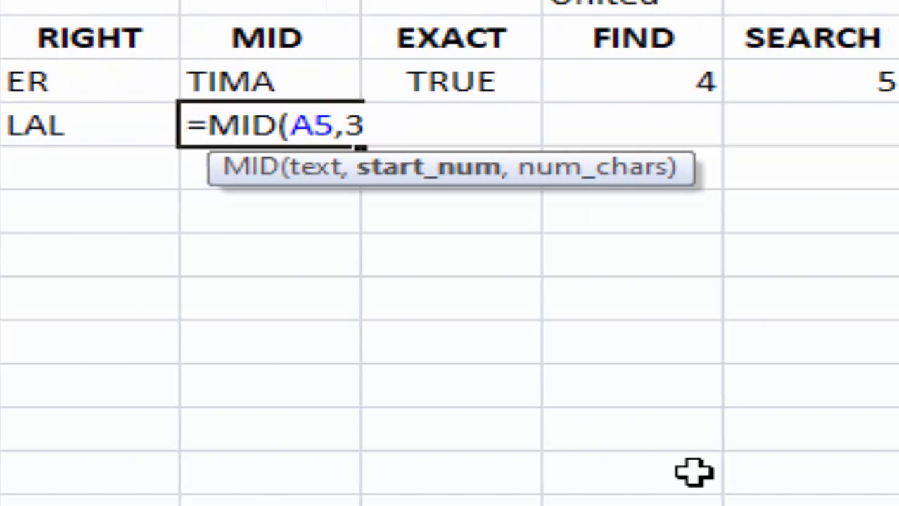
pyautogui.write(',')
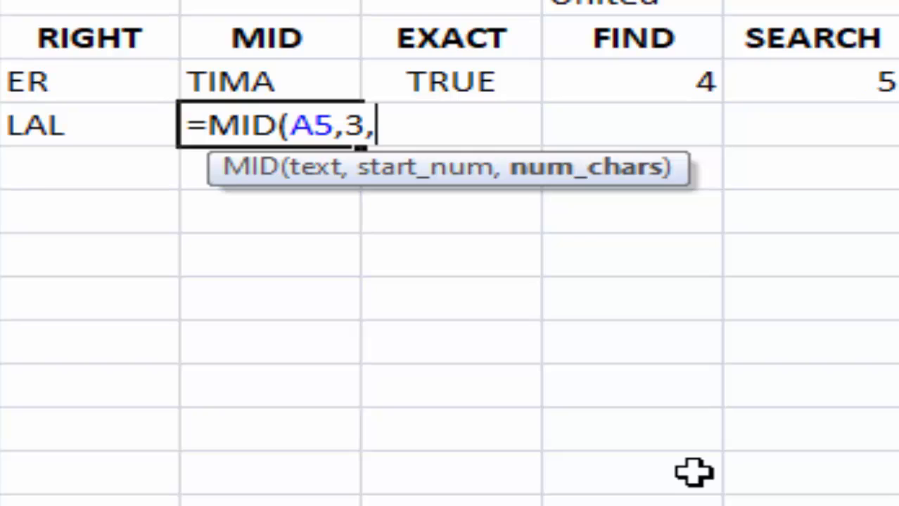
pyautogui.write('4')
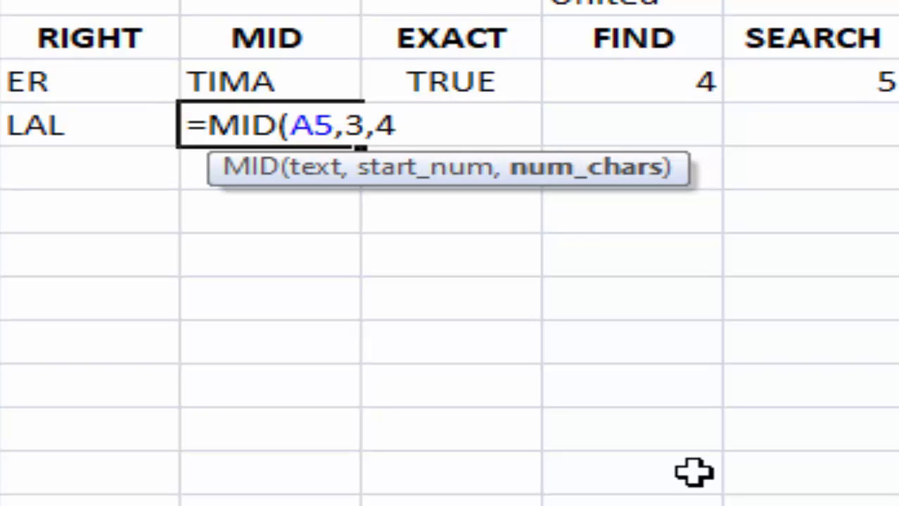
pyautogui.write(')')
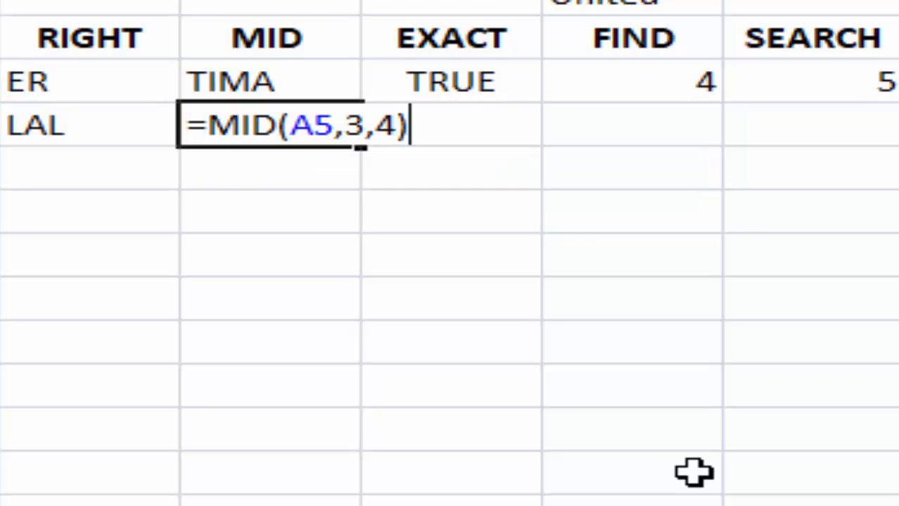
pyautogui.press('Return')
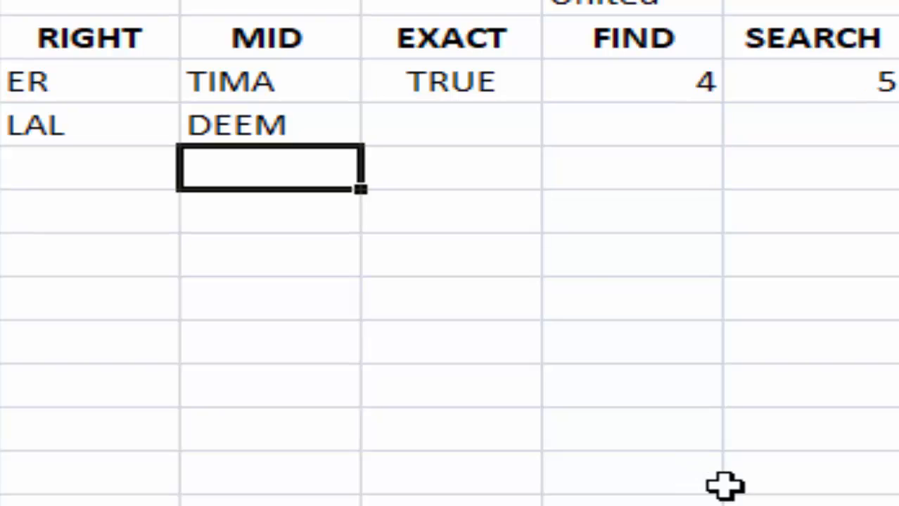
pyautogui.click(437, 127)
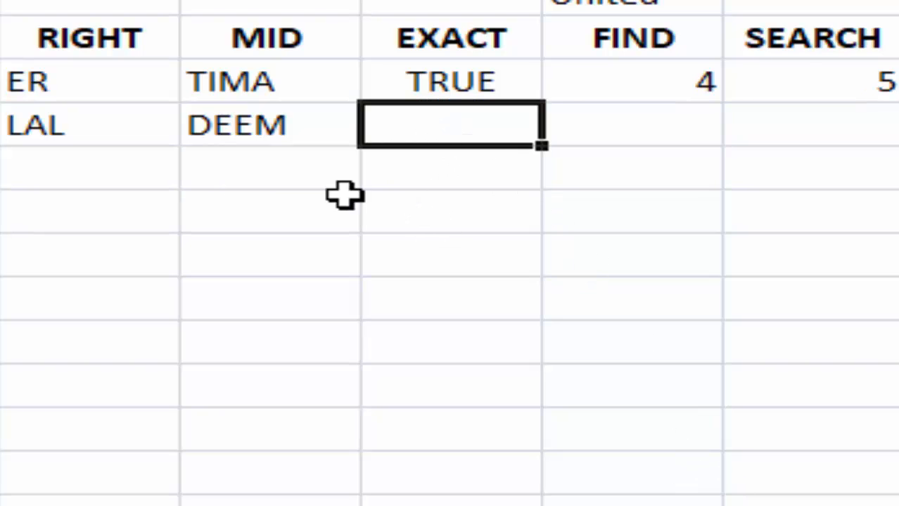
pyautogui.click(369, 424)
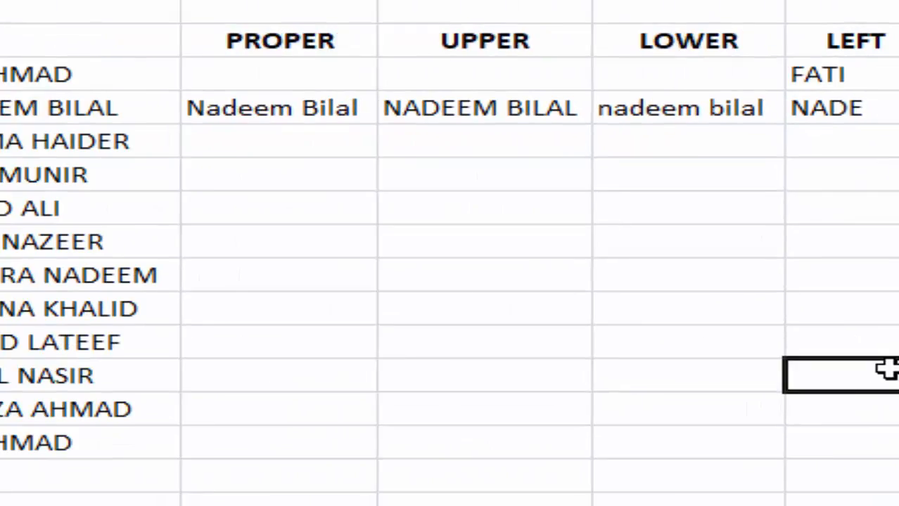
pyautogui.click(161, 112)
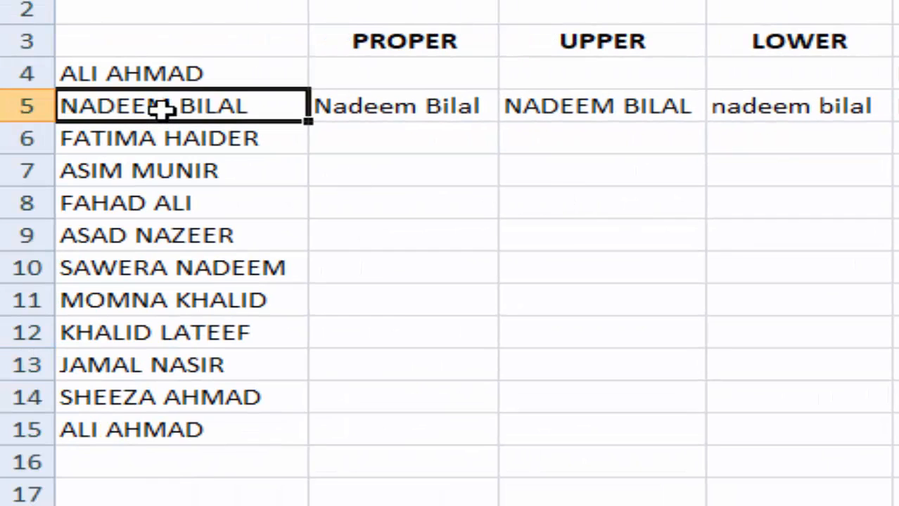
pyautogui.hotkey('ctrl', 'c')
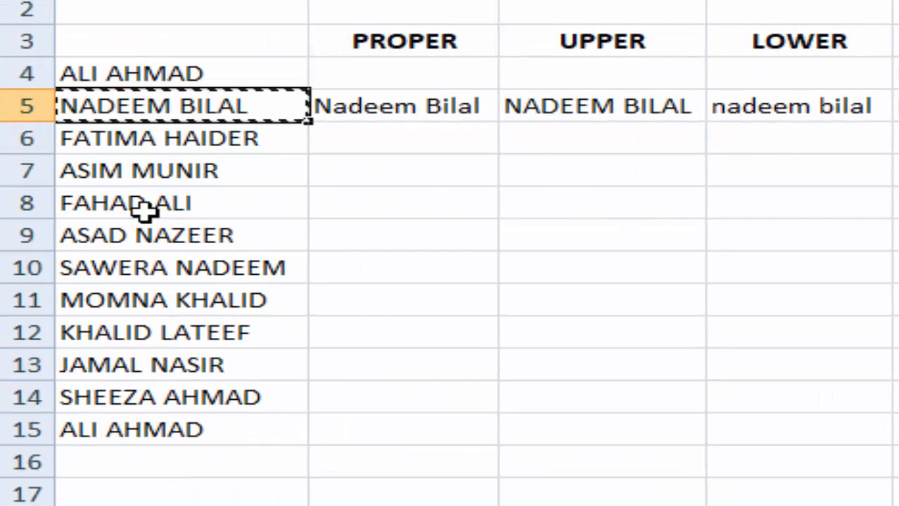
pyautogui.click(132, 457)
pyautogui.hotkey('ctrl', 'v')
pyautogui.click(632, 487)
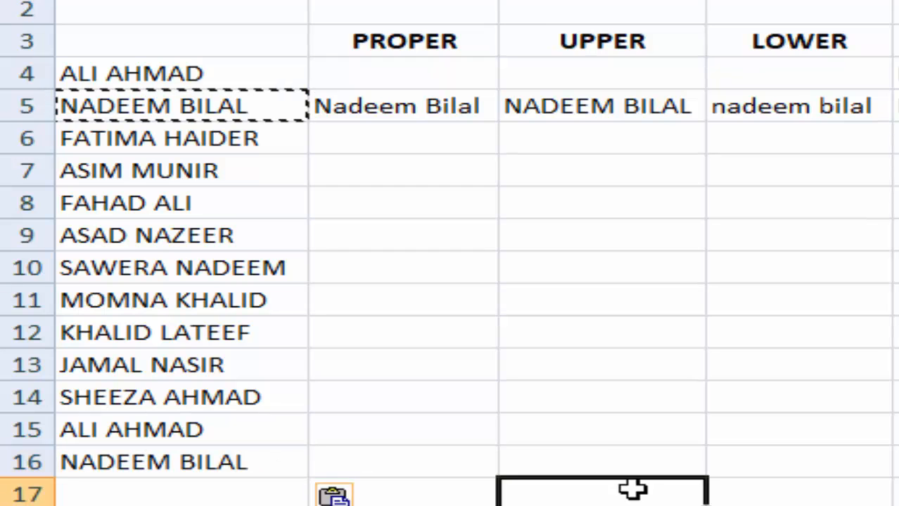
pyautogui.doubleClick(728, 399)
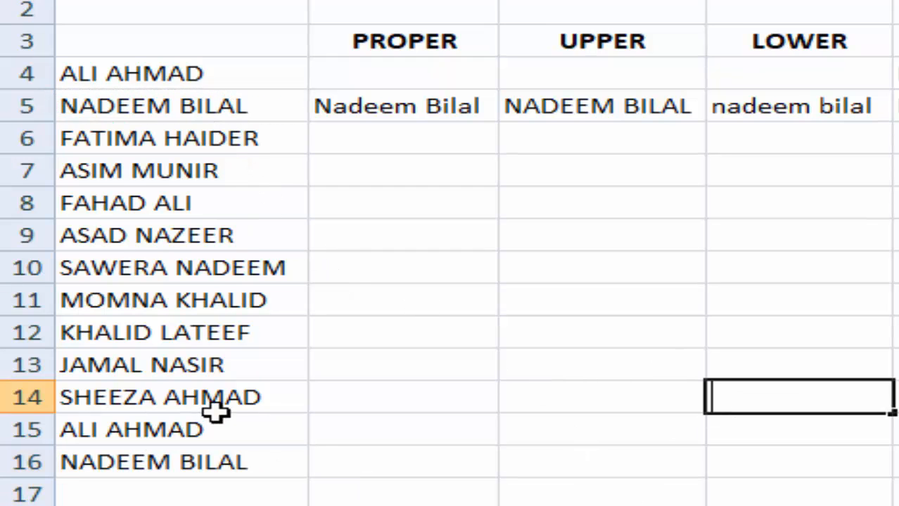
pyautogui.press('Return')
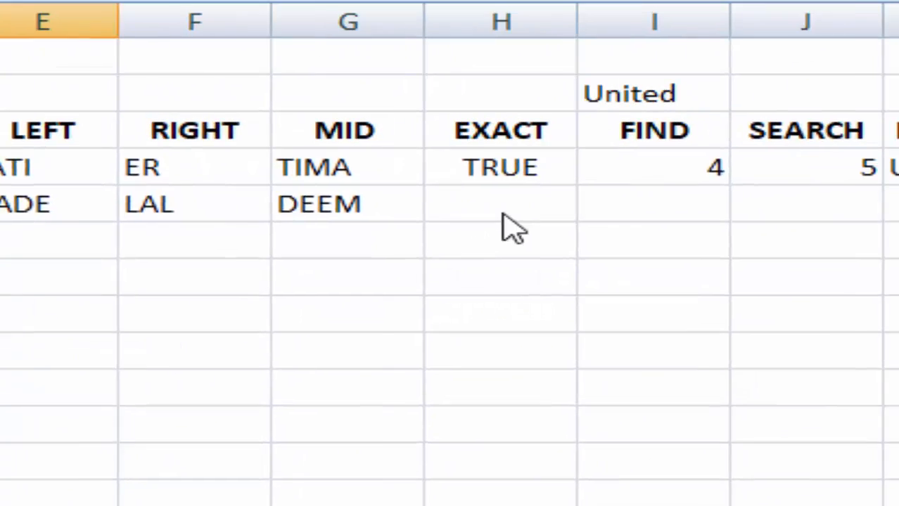
# - Enter =EXACT(A5,A16) in H5, returning TRUE
pyautogui.click(430, 224)
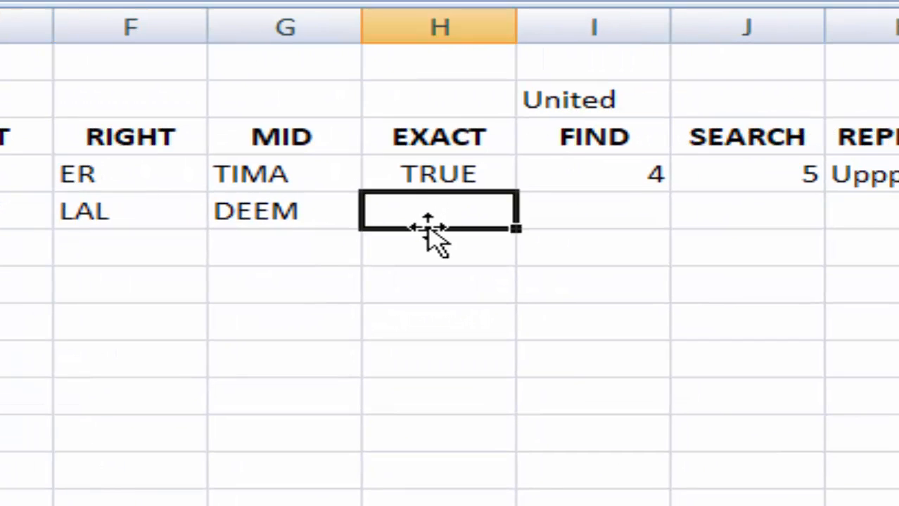
pyautogui.write('=E')
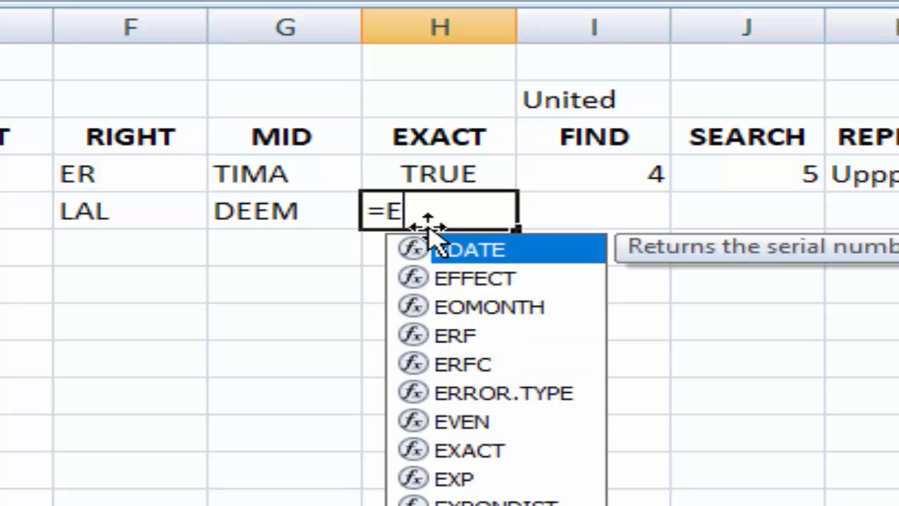
pyautogui.write('XA')
pyautogui.press('BackSpace')
pyautogui.write('XAC')
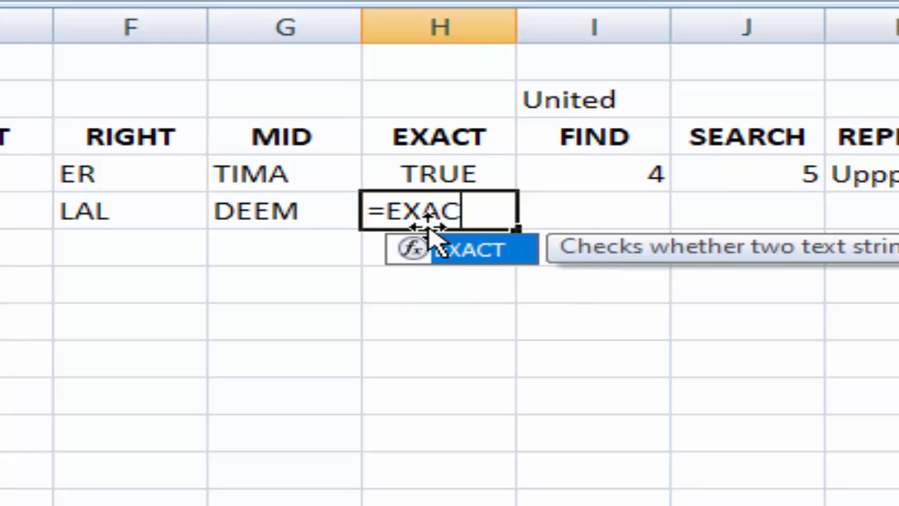
pyautogui.write('T(')
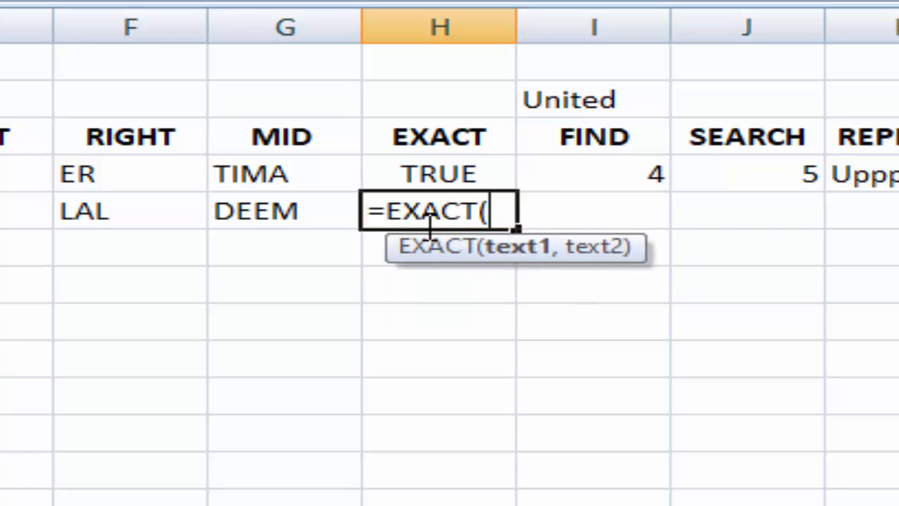
pyautogui.write('A5')
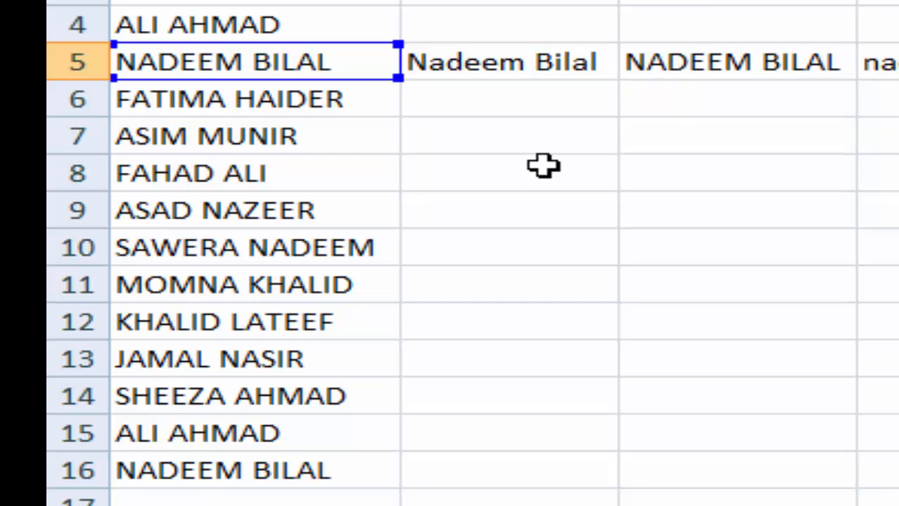
pyautogui.click(281, 481)
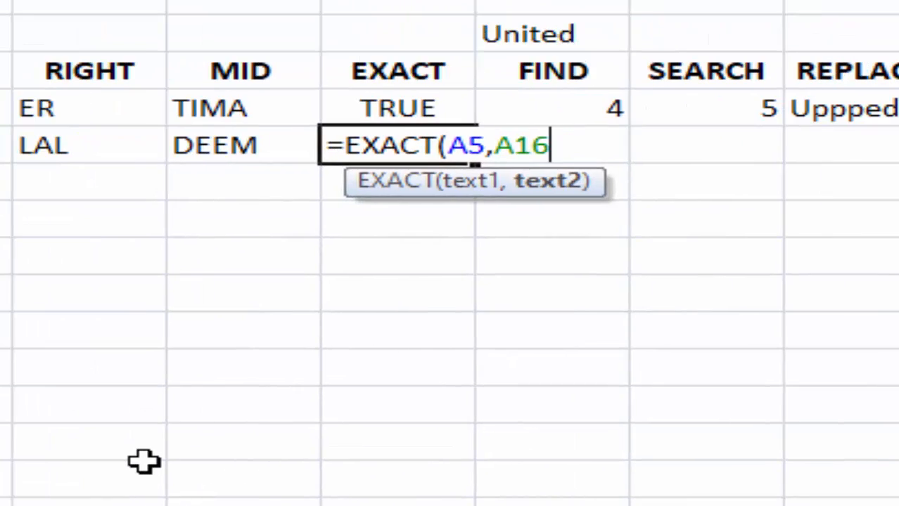
pyautogui.write(')')
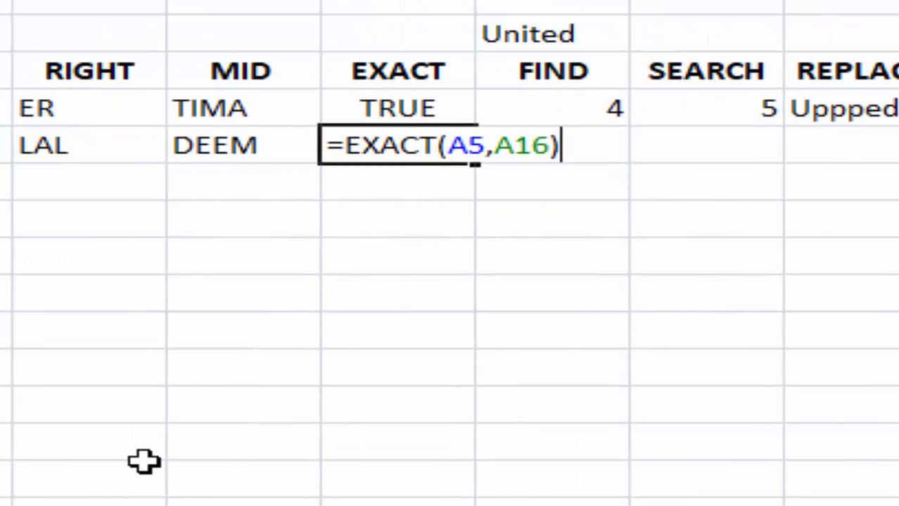
pyautogui.press('Return')
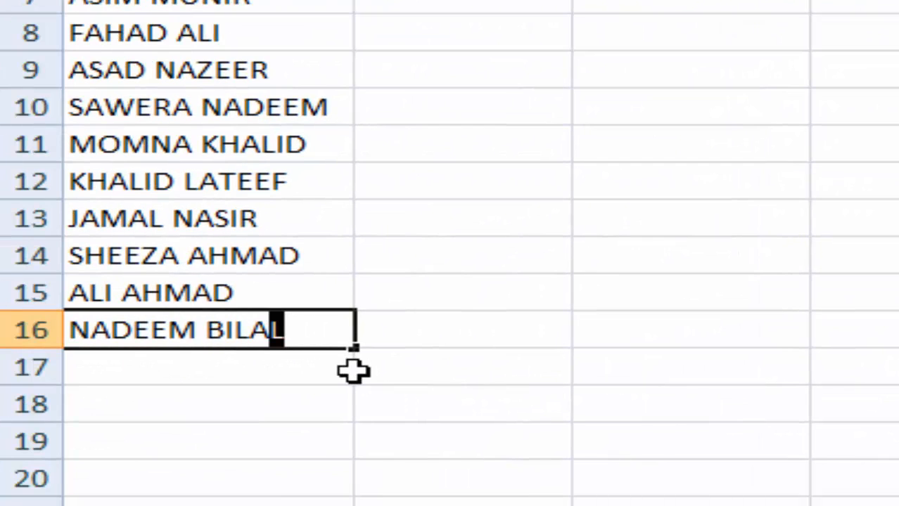
pyautogui.press('Right')
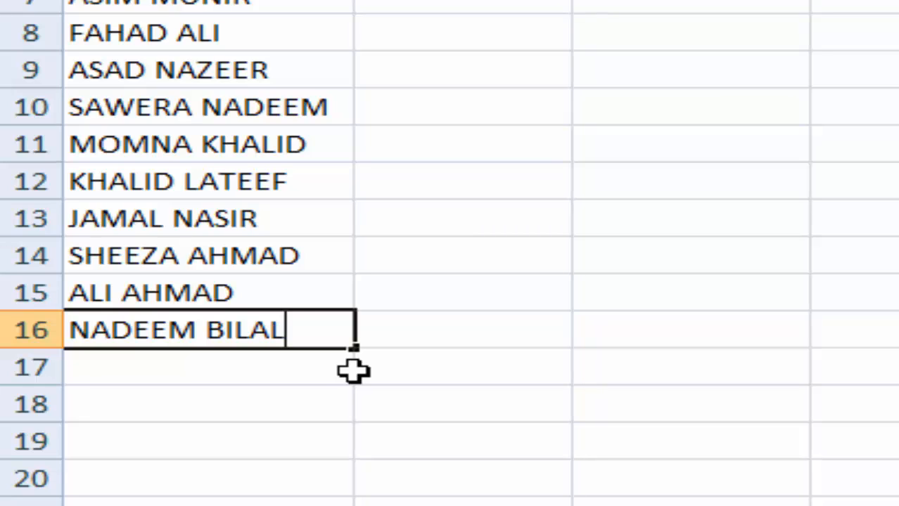
pyautogui.write('=')
pyautogui.press('BackSpace')
pyautogui.press('BackSpace')
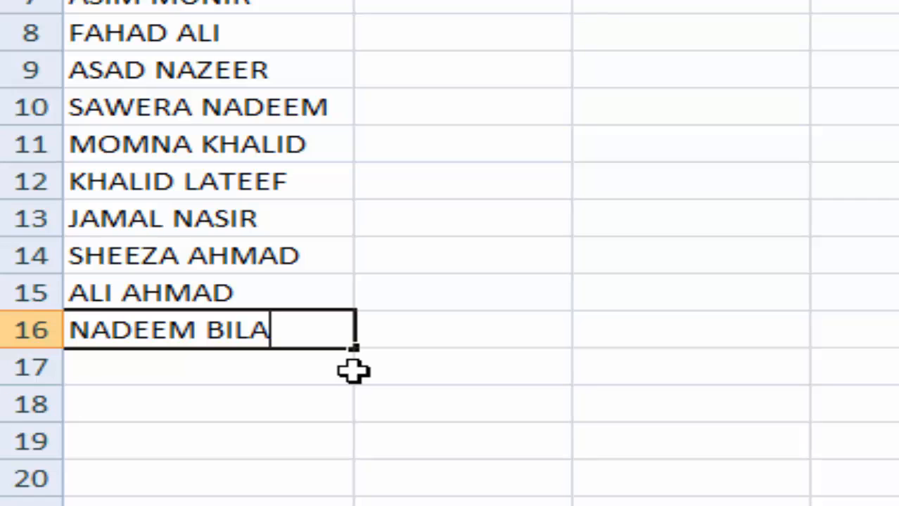
pyautogui.write('I')
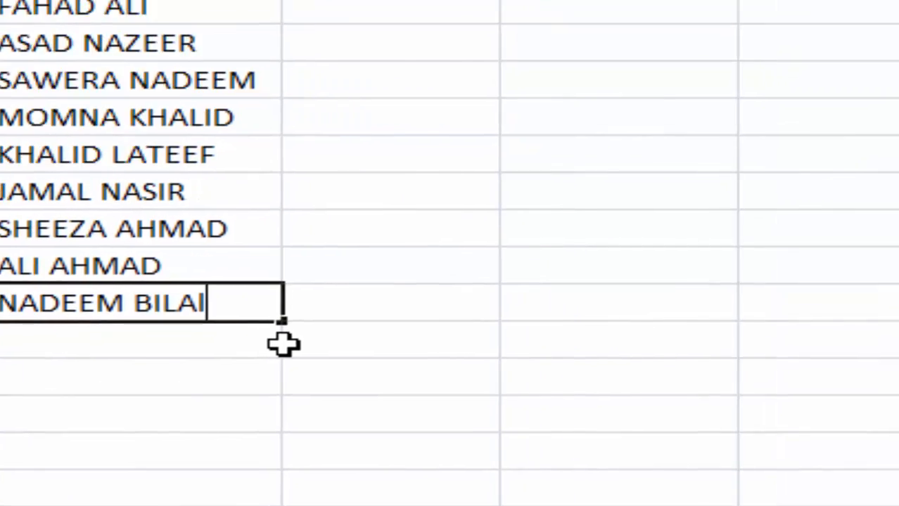
pyautogui.press('Return')
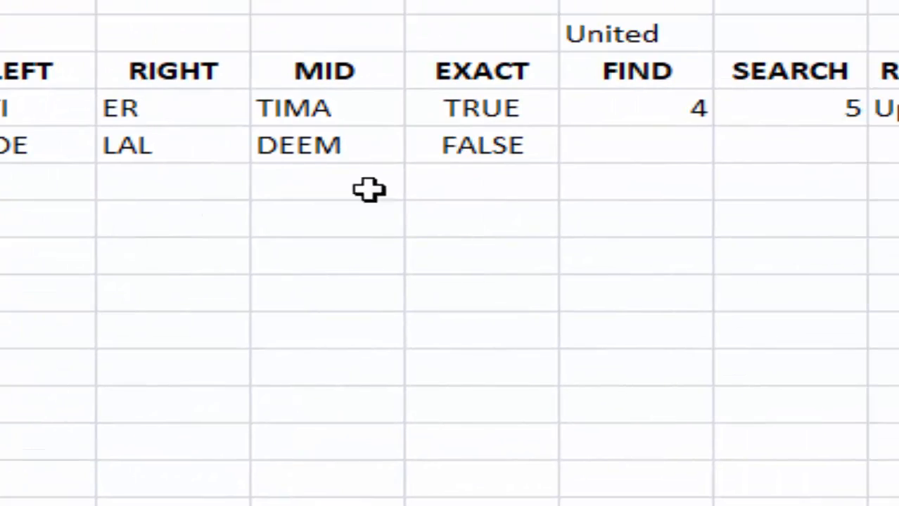
pyautogui.click(459, 153)
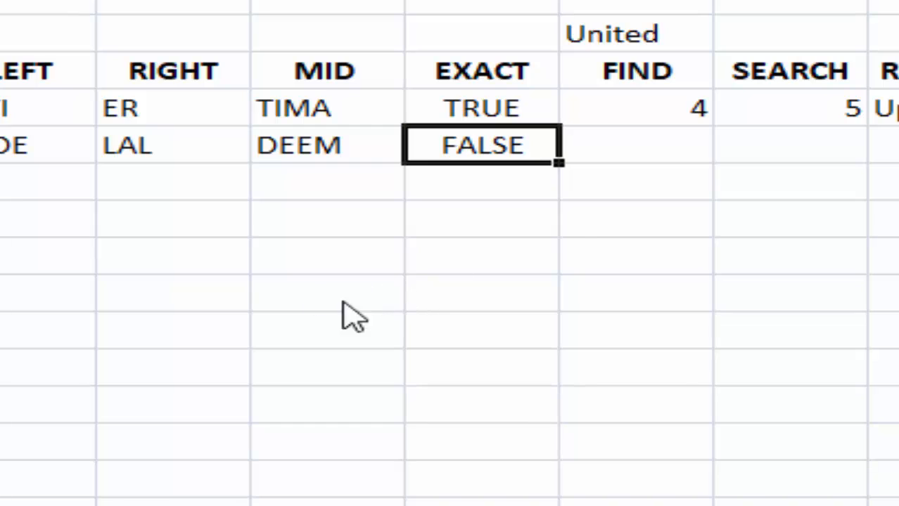
pyautogui.click(651, 149)
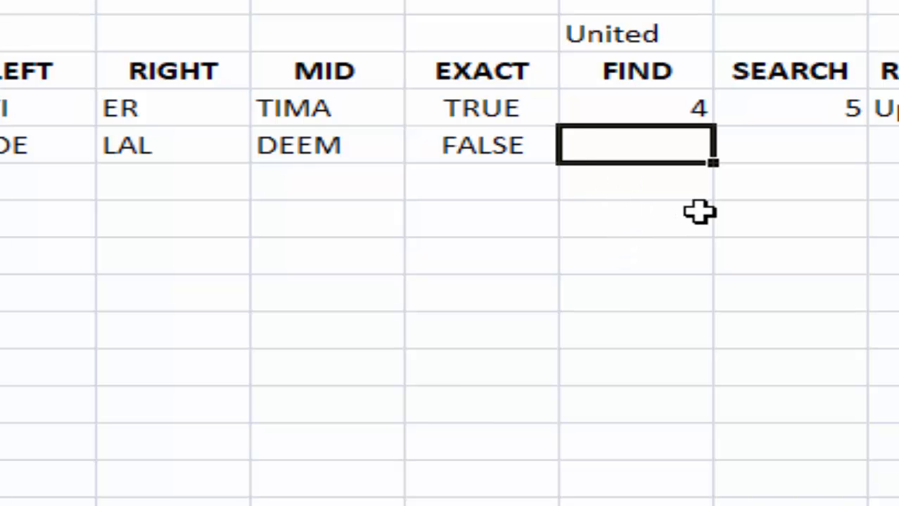
# - Cancel the unfinished FIND formula and drag columns C through G nearly closed
pyautogui.write('=')
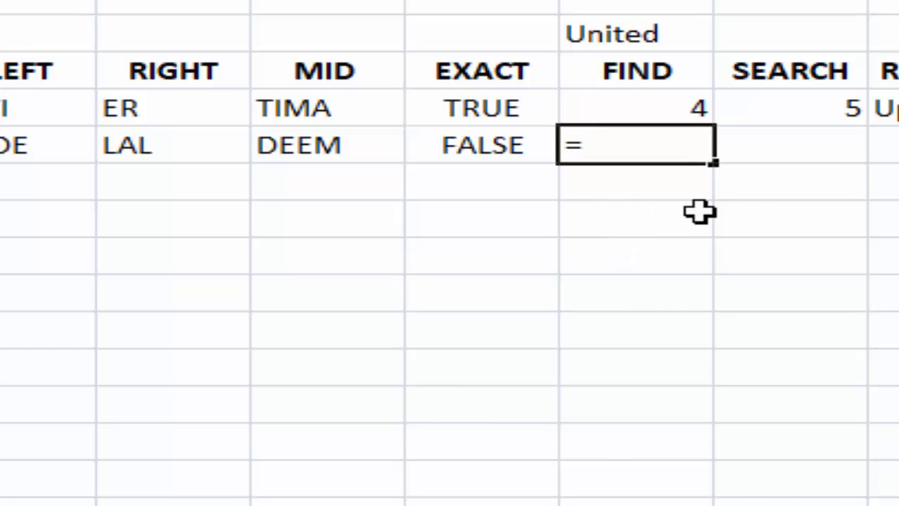
pyautogui.write('fi')
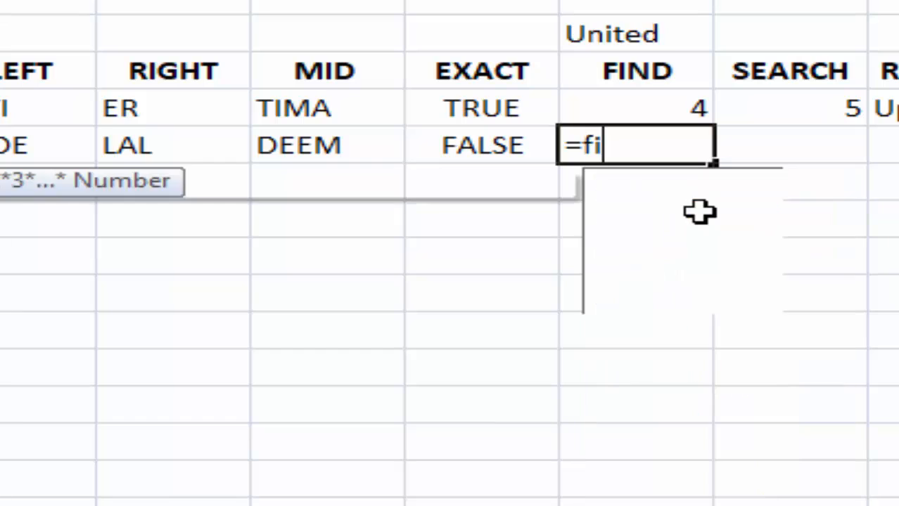
pyautogui.write('nd')
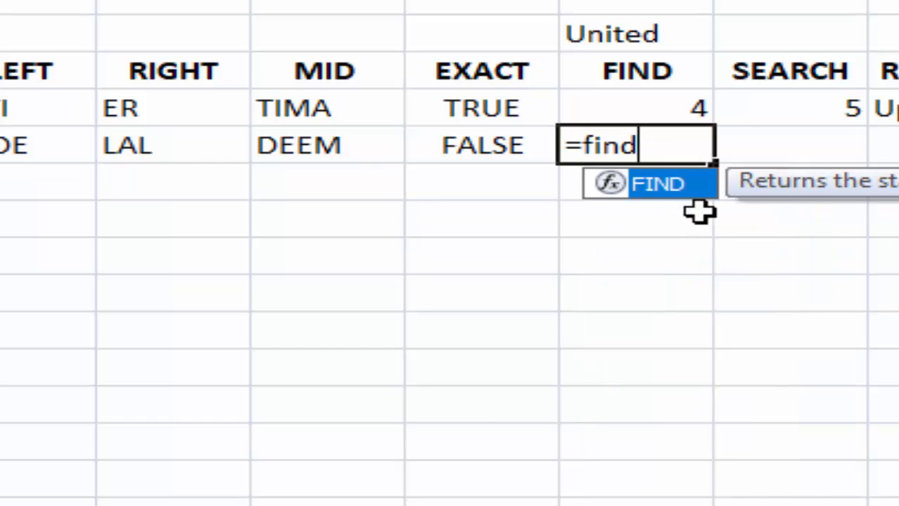
pyautogui.write('(')
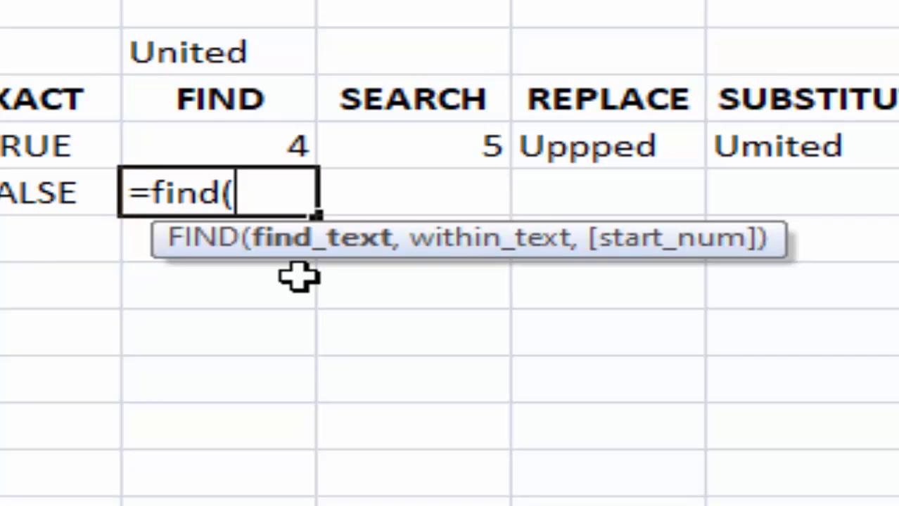
pyautogui.press('Escape')
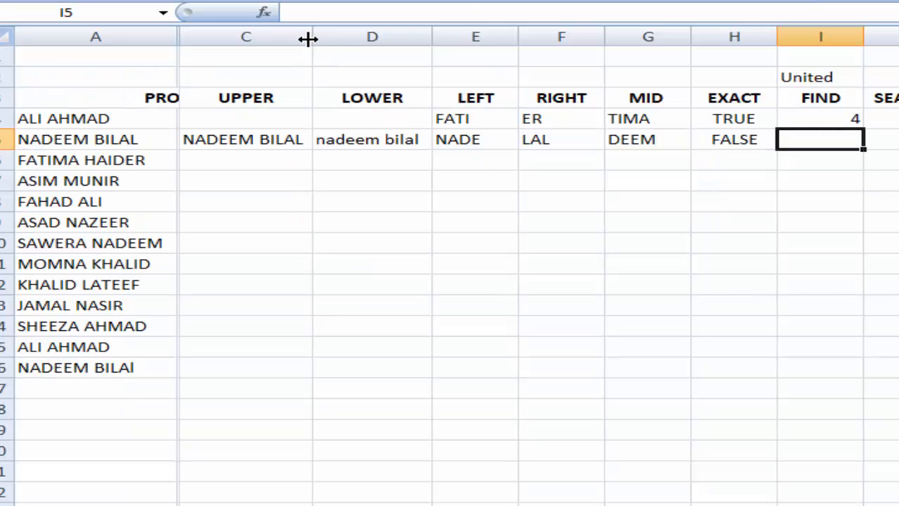
pyautogui.moveTo(307, 39); pyautogui.dragTo(179, 36)
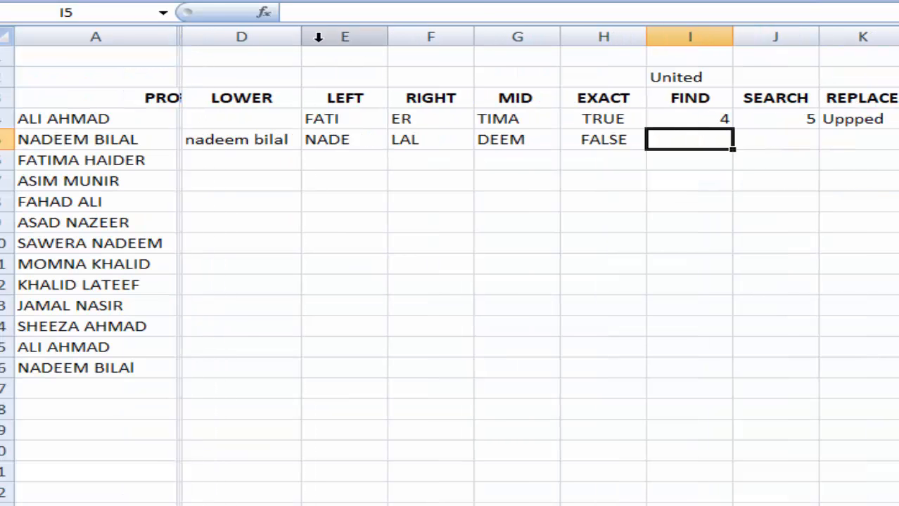
pyautogui.moveTo(300, 36); pyautogui.dragTo(188, 37)
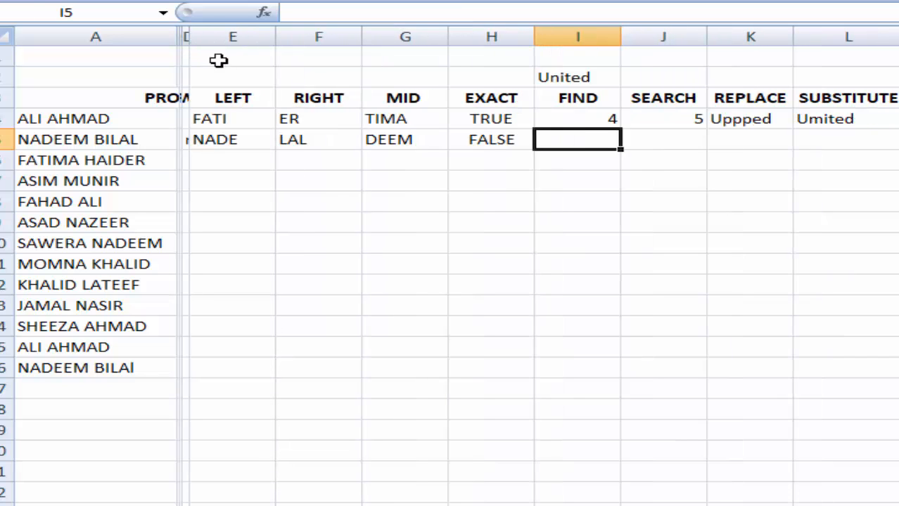
pyautogui.moveTo(273, 36); pyautogui.dragTo(173, 37)
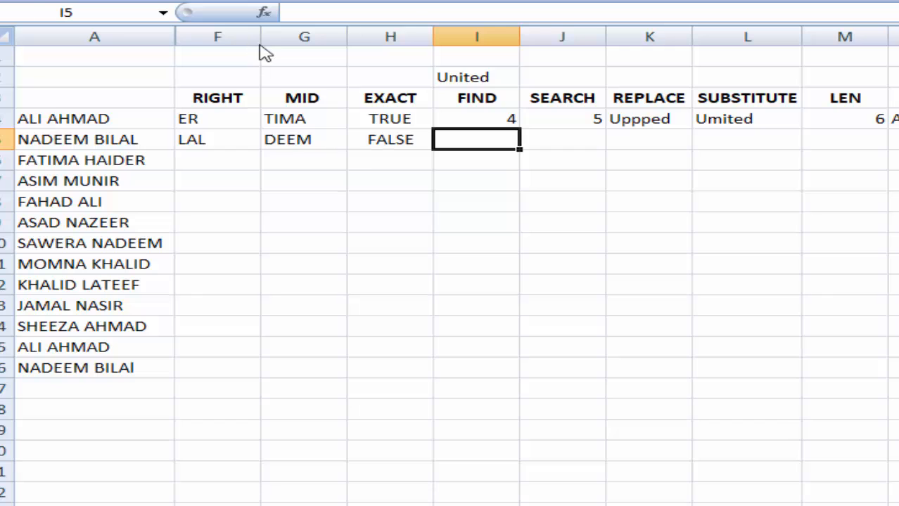
pyautogui.moveTo(260, 37); pyautogui.dragTo(180, 44)
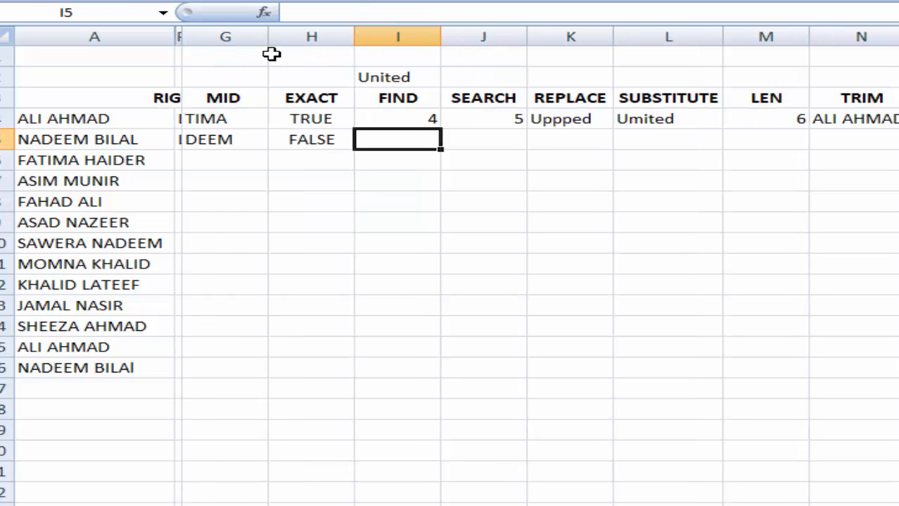
pyautogui.moveTo(268, 38); pyautogui.dragTo(190, 40)
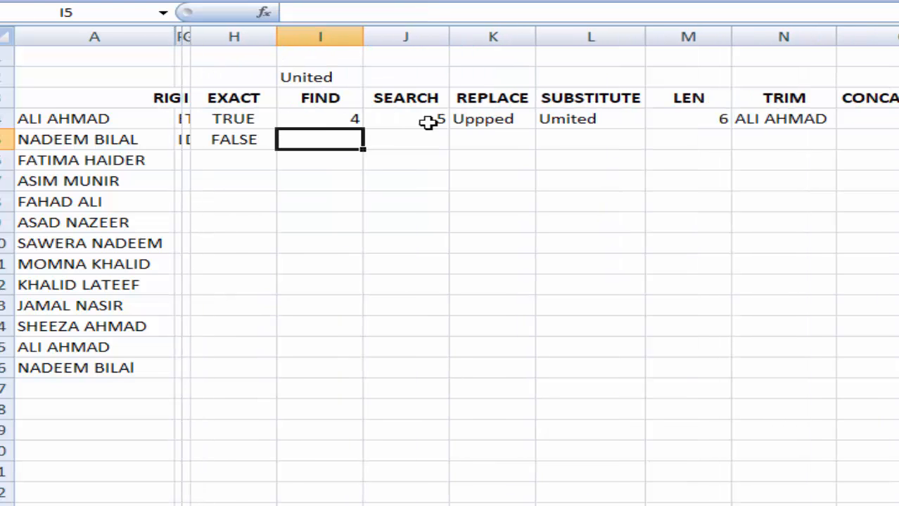
# - Select cell I5 under FIND for the next formula
pyautogui.click(432, 207)
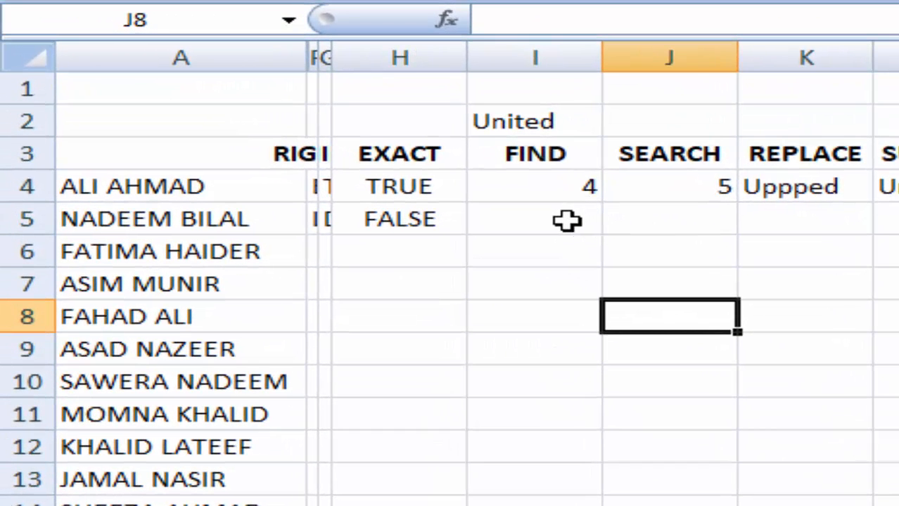
pyautogui.click(566, 220)
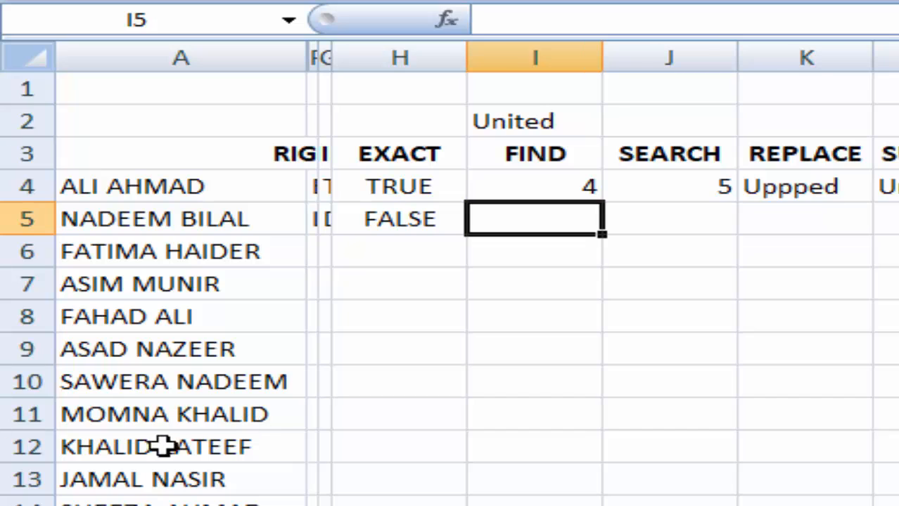
pyautogui.click(170, 384)
pyautogui.click(614, 445)
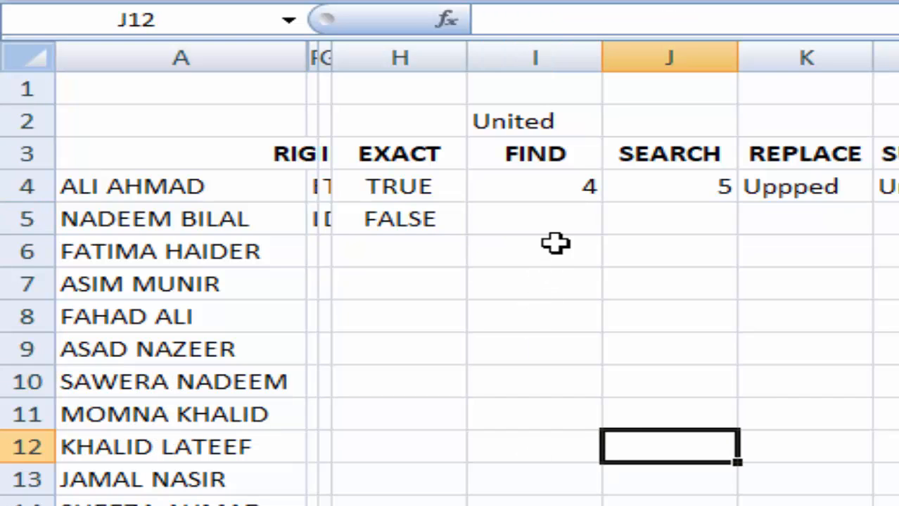
pyautogui.click(555, 218)
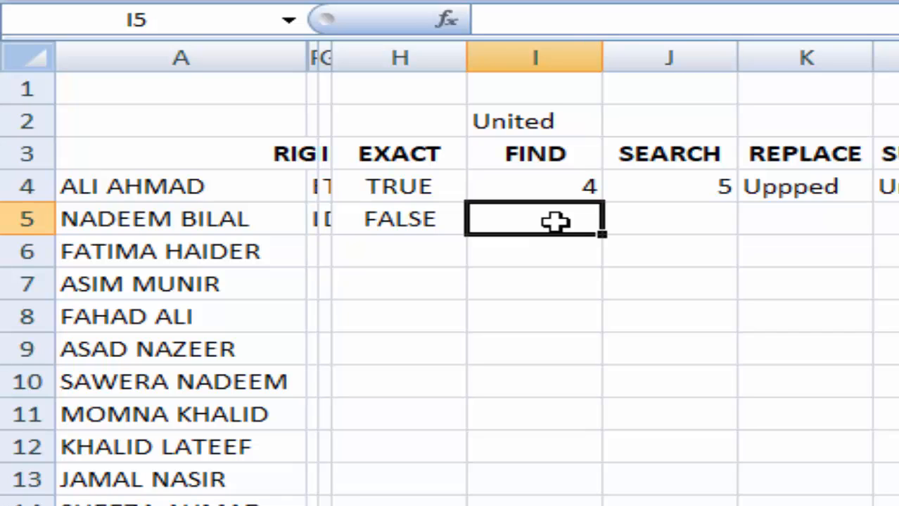
# - Enter =FIND(A10,"E") in I5, which returns the #VALUE! error
pyautogui.write('=')
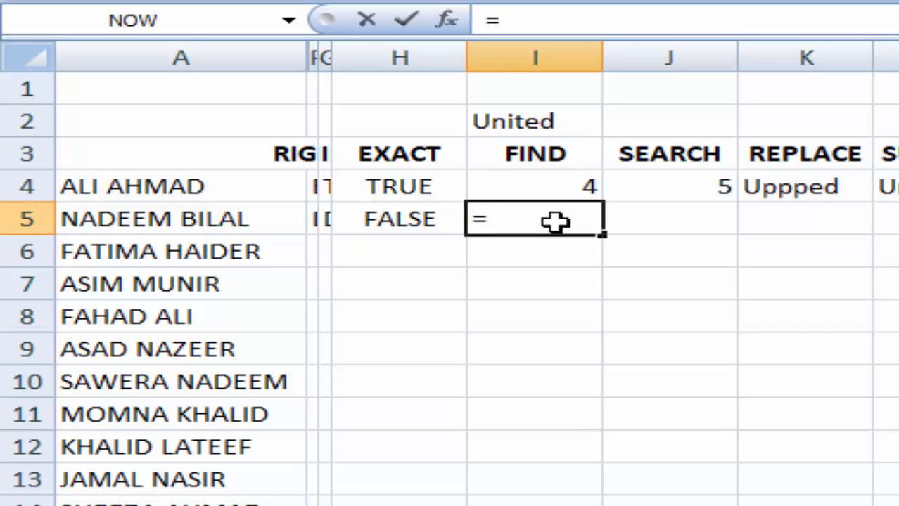
pyautogui.write('find')
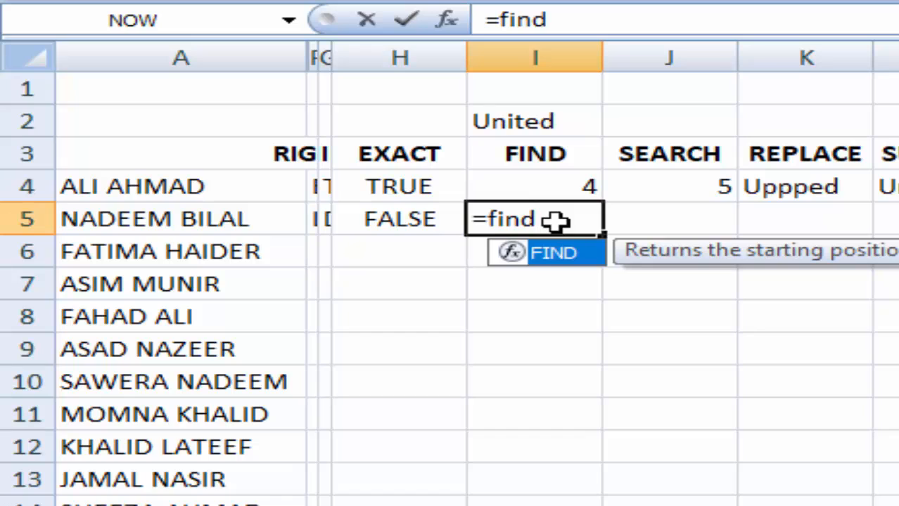
pyautogui.write('(')
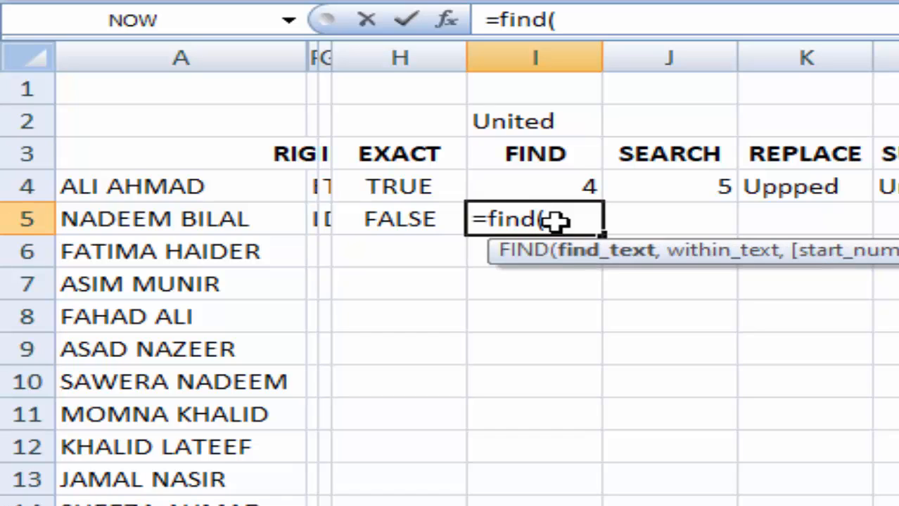
pyautogui.click(220, 382)
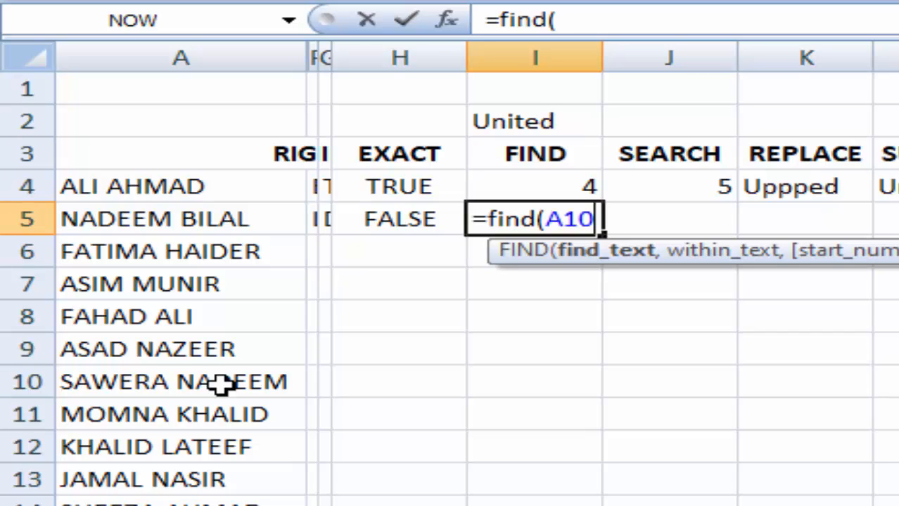
pyautogui.write(',')
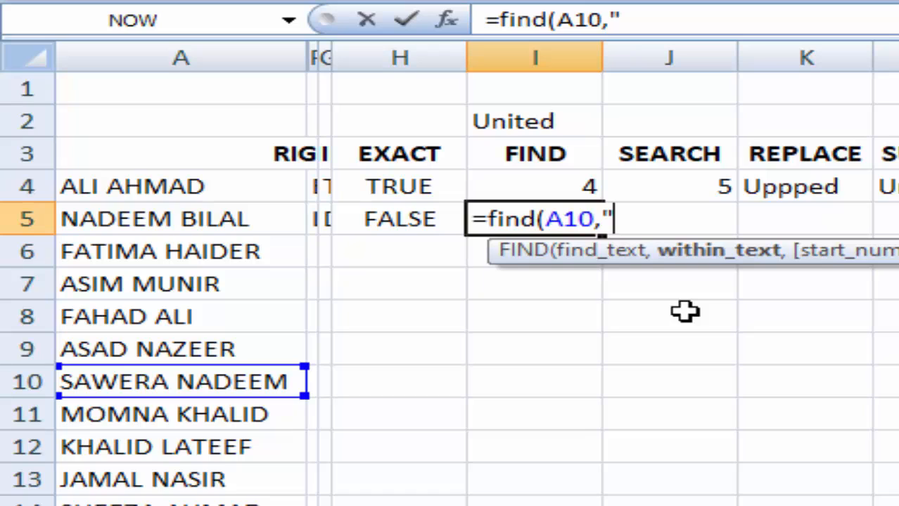
pyautogui.write('"E')
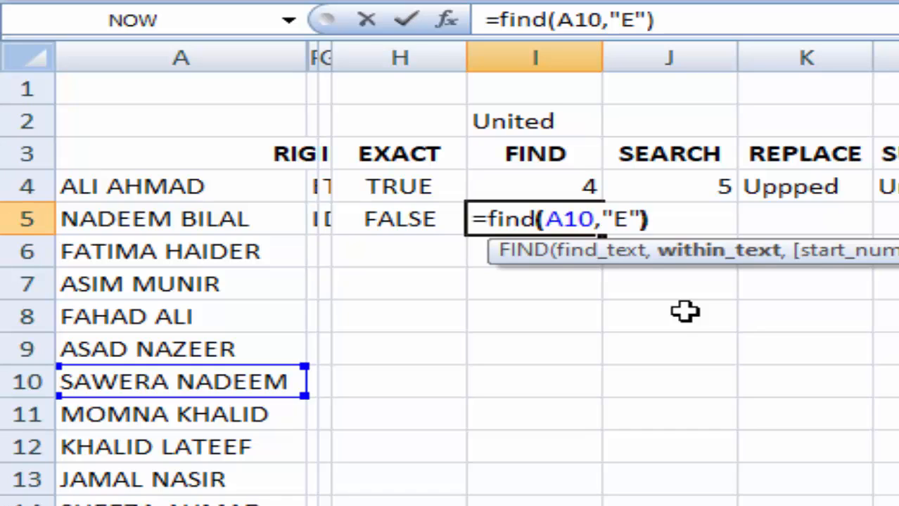
pyautogui.press('Return')
pyautogui.click(537, 226)
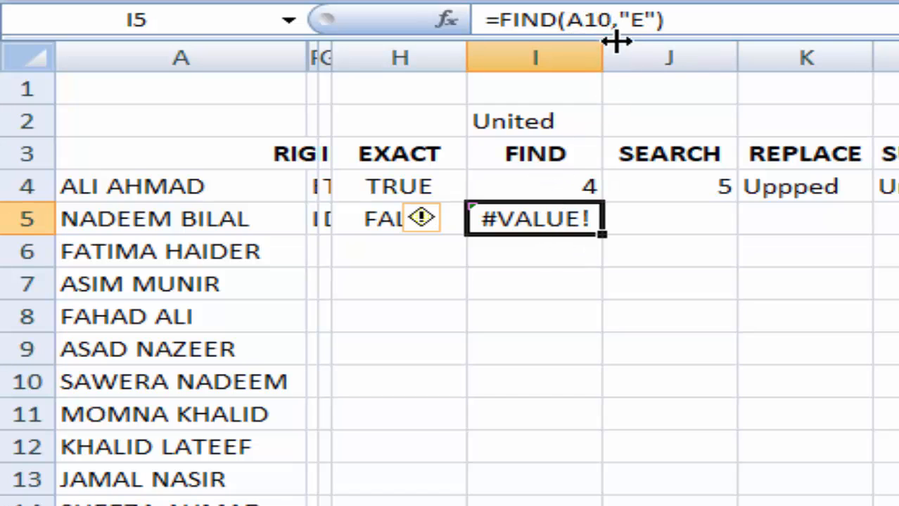
# - Rewrite I5 as =FIND("E",A10) so it returns 4
pyautogui.click(558, 21)
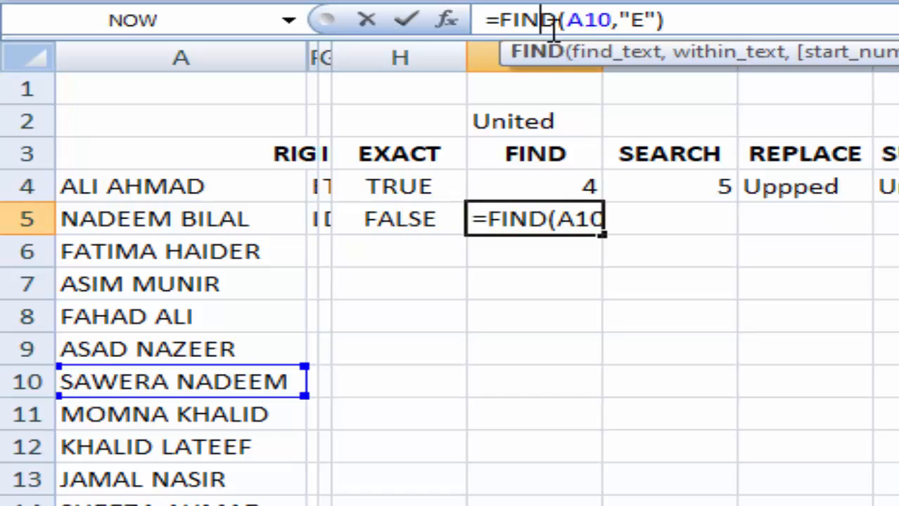
pyautogui.click(549, 218)
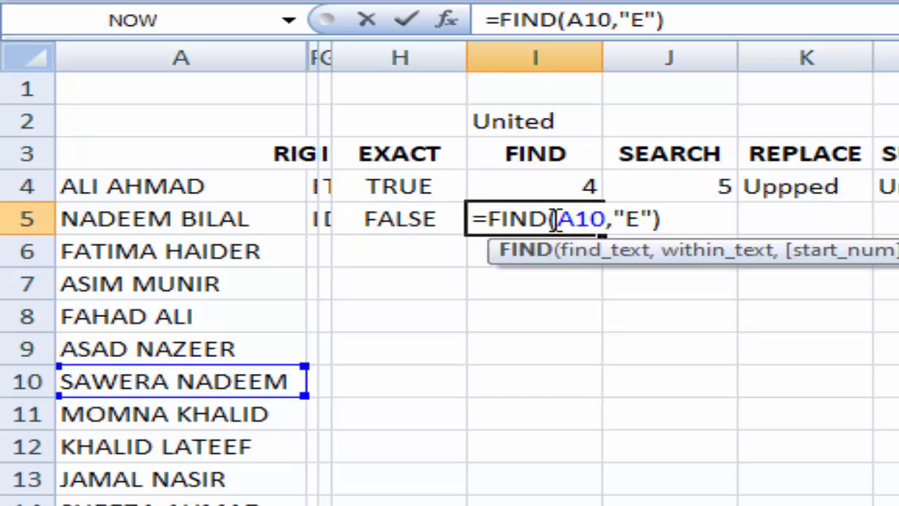
pyautogui.click(557, 219)
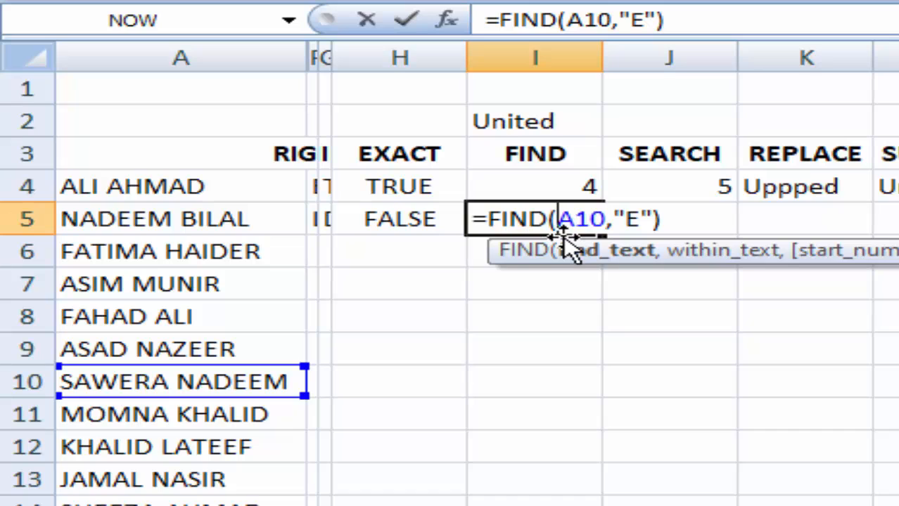
pyautogui.write('"')
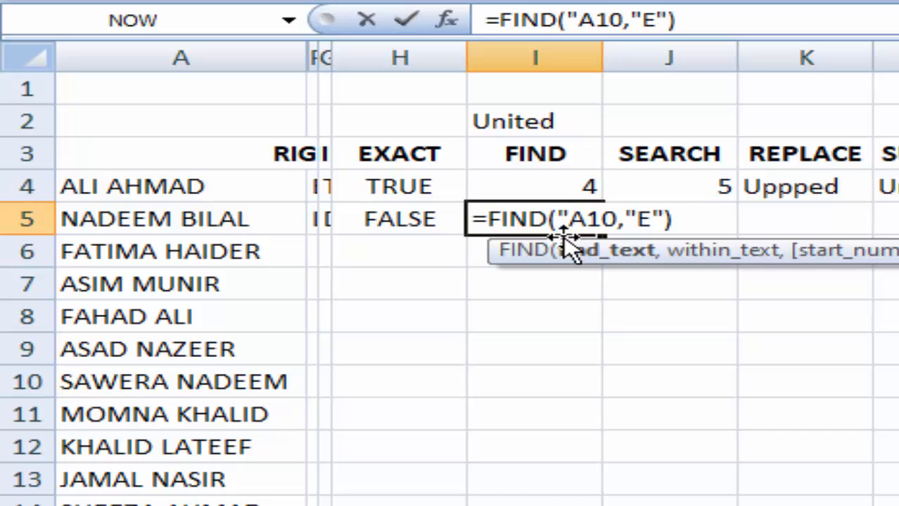
pyautogui.write('E')
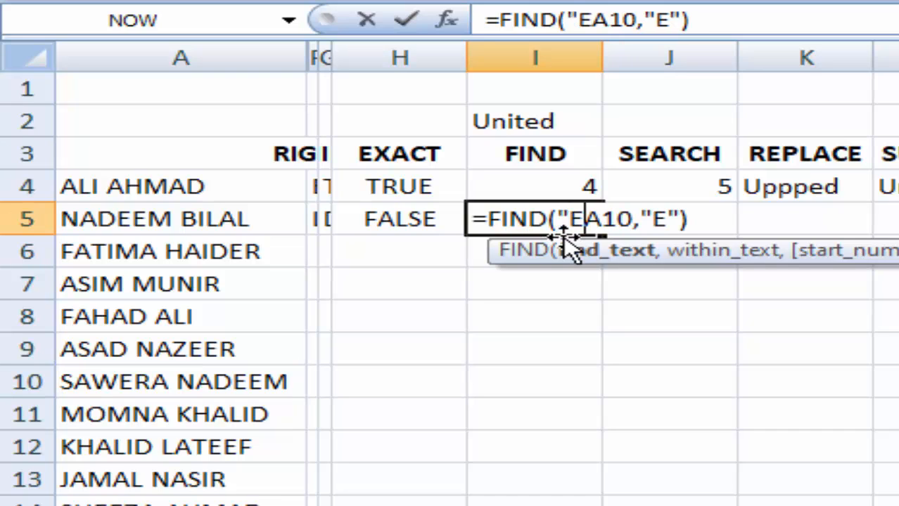
pyautogui.write('",')
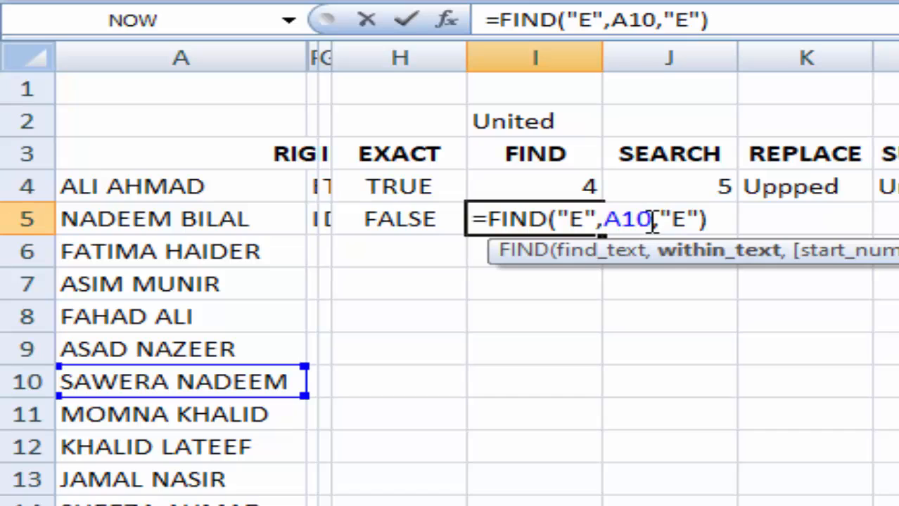
pyautogui.press('Delete')
pyautogui.press('Delete')
pyautogui.press('Delete')
pyautogui.press('Delete')
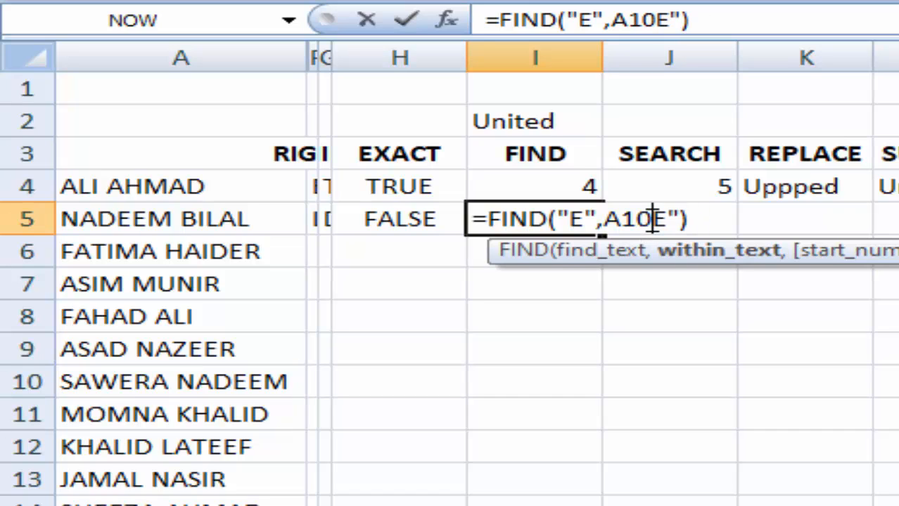
pyautogui.press('Return')
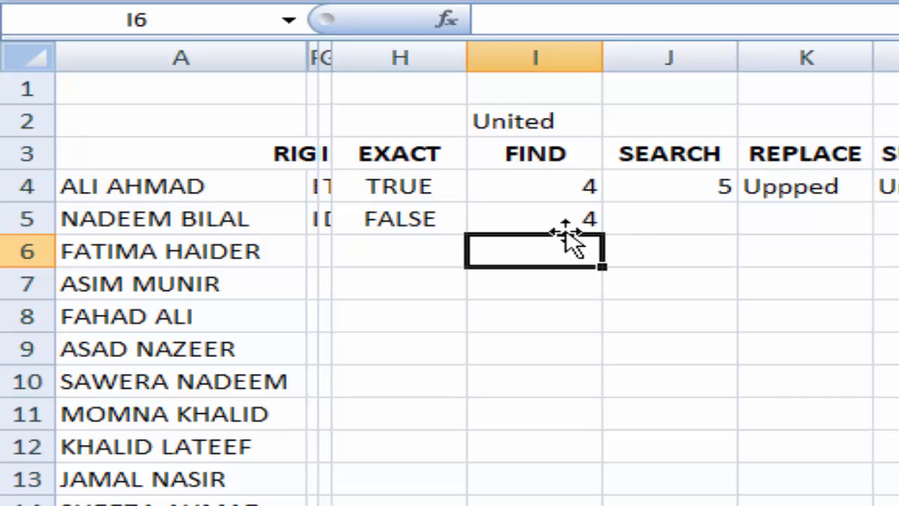
# - Change I5's search letter from E to W, giving =FIND("W",A10) returning 3
pyautogui.click(106, 386)
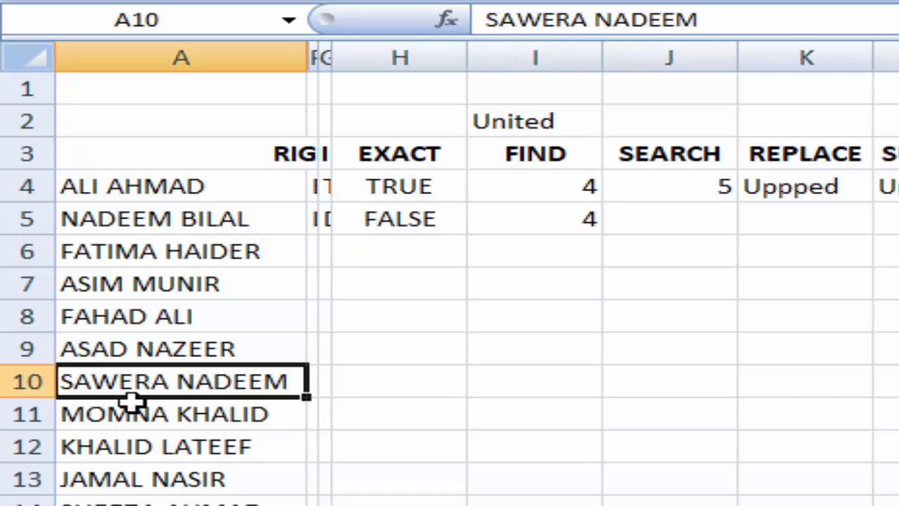
pyautogui.click(544, 404)
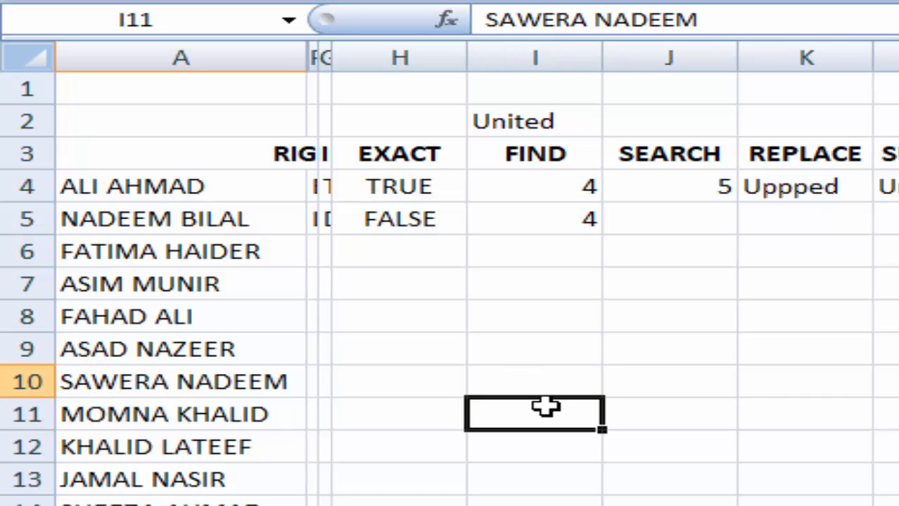
pyautogui.click(553, 223)
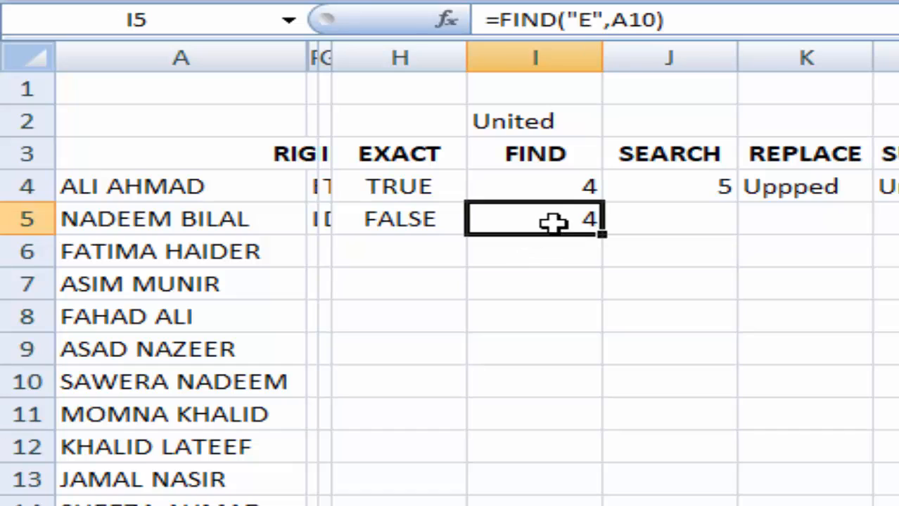
pyautogui.click(594, 21)
pyautogui.doubleClick(585, 21)
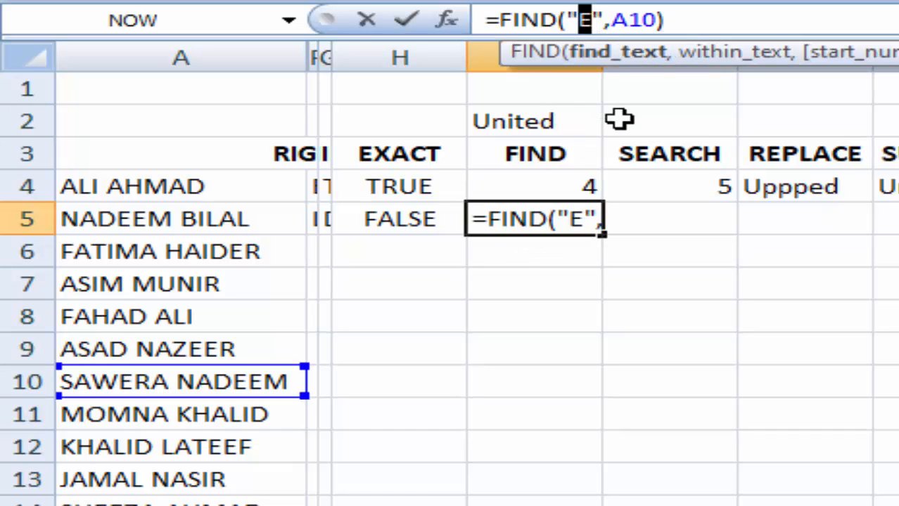
pyautogui.write('w')
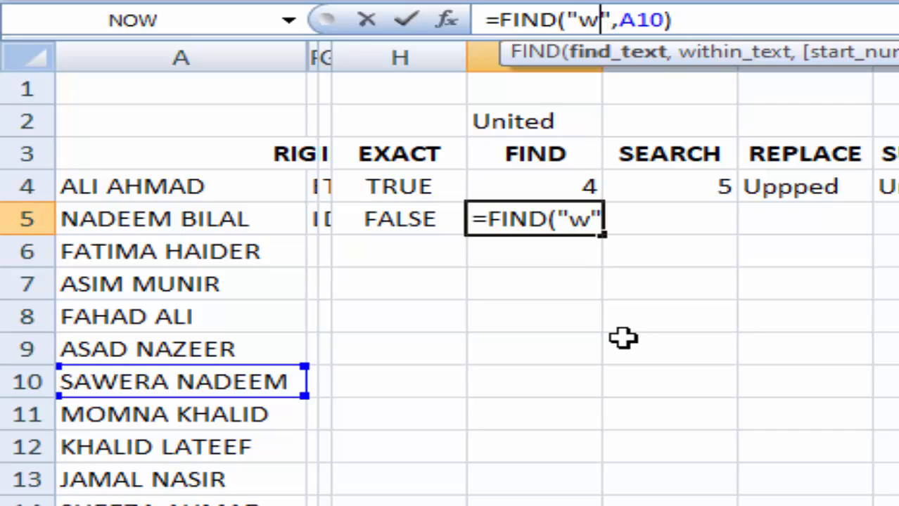
pyautogui.press('BackSpace')
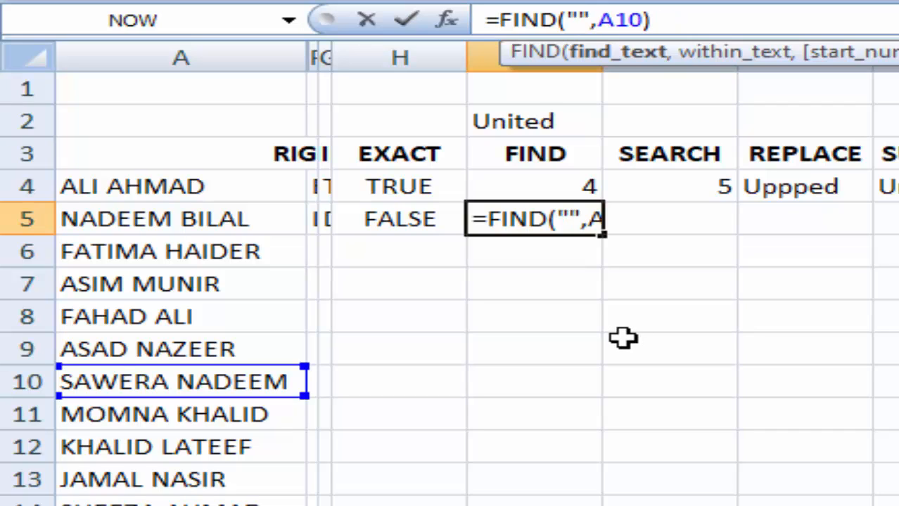
pyautogui.write('W')
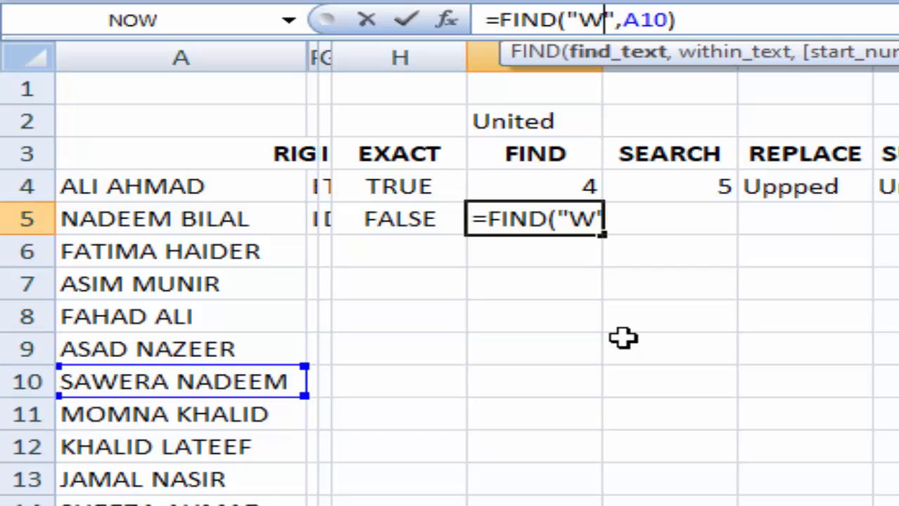
pyautogui.press('Return')
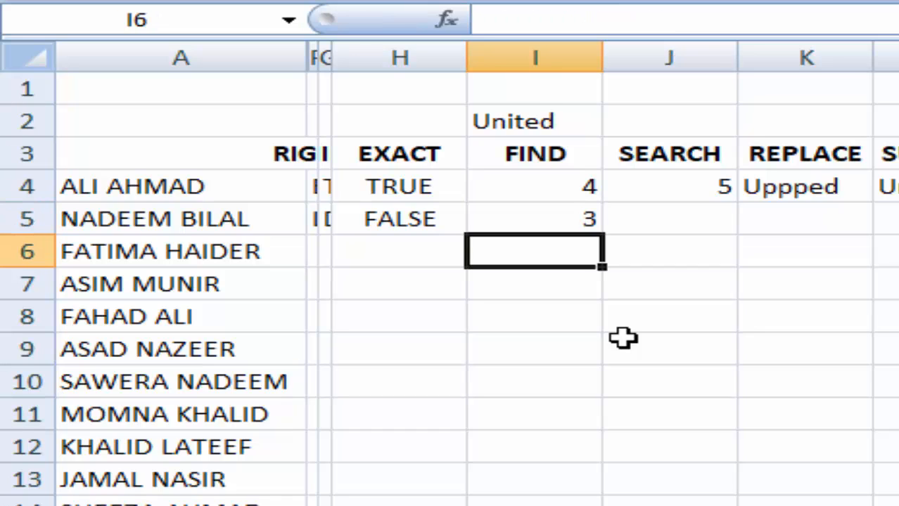
pyautogui.click(576, 221)
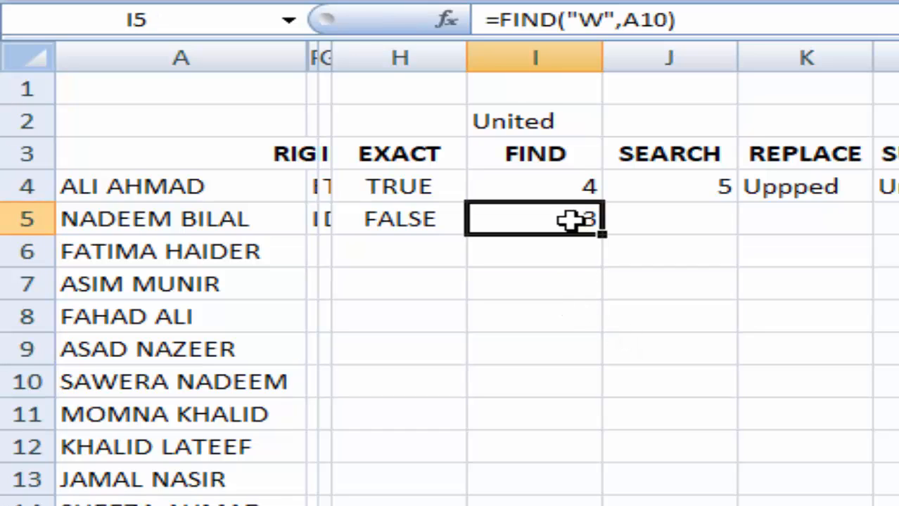
# - Test a lowercase w in the FIND formula, then undo the resulting #VALUE! error
pyautogui.click(593, 21)
pyautogui.doubleClick(594, 21)
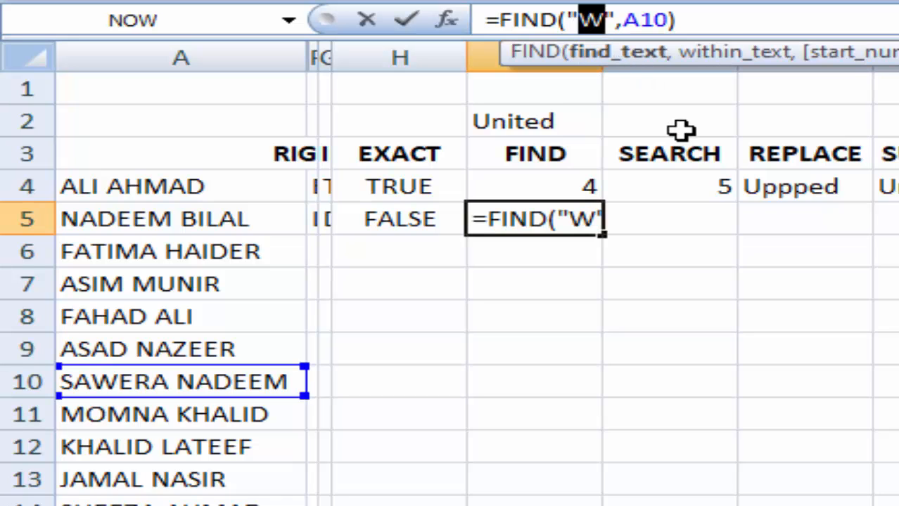
pyautogui.write('w')
pyautogui.press('Return')
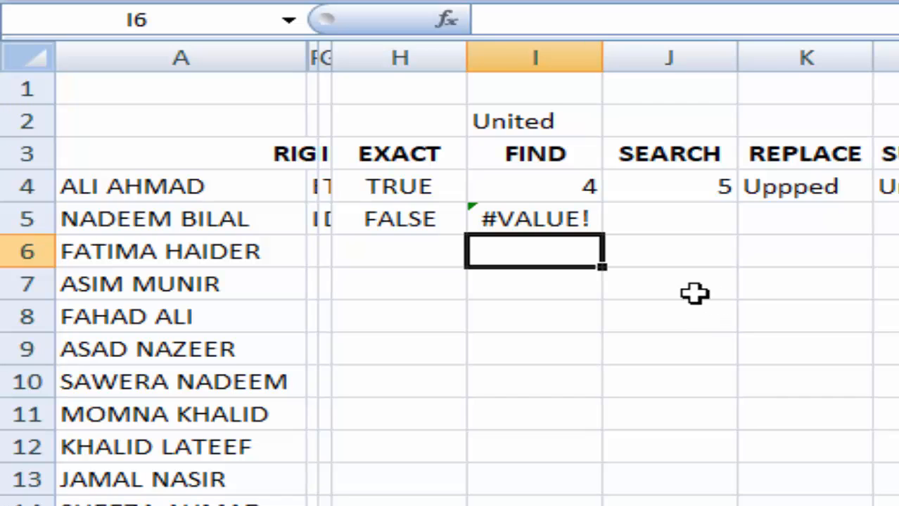
pyautogui.hotkey('ctrl', 'z')
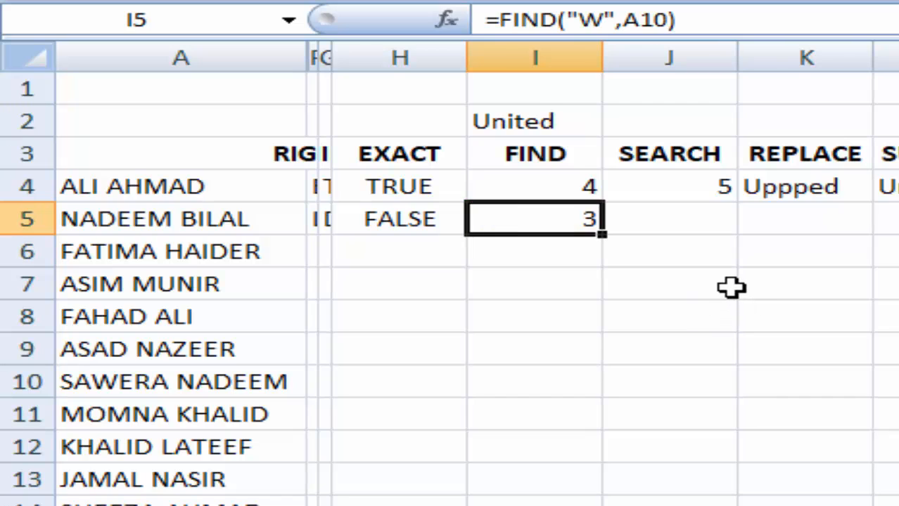
pyautogui.click(723, 316)
pyautogui.click(689, 222)
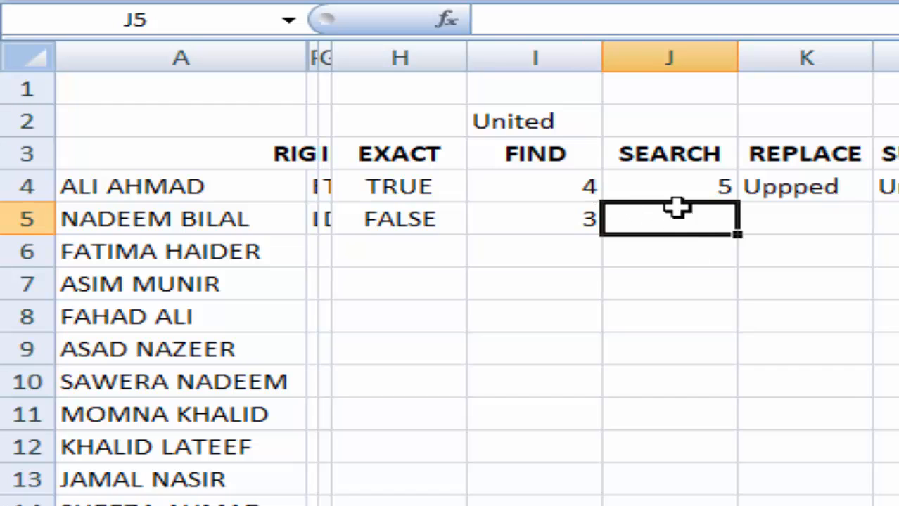
# - Enter =SEARCH("w",A10) in J5, returning 3 despite the lowercase w
pyautogui.write('=')
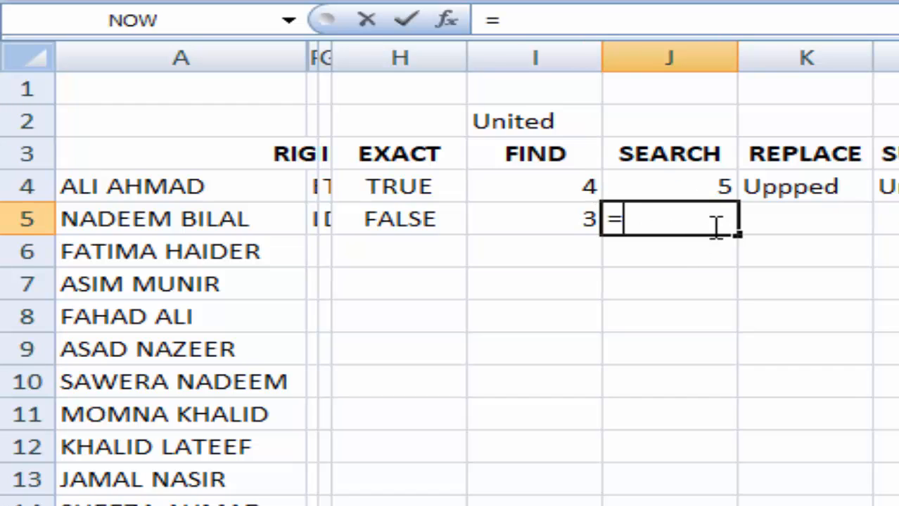
pyautogui.write('searc')
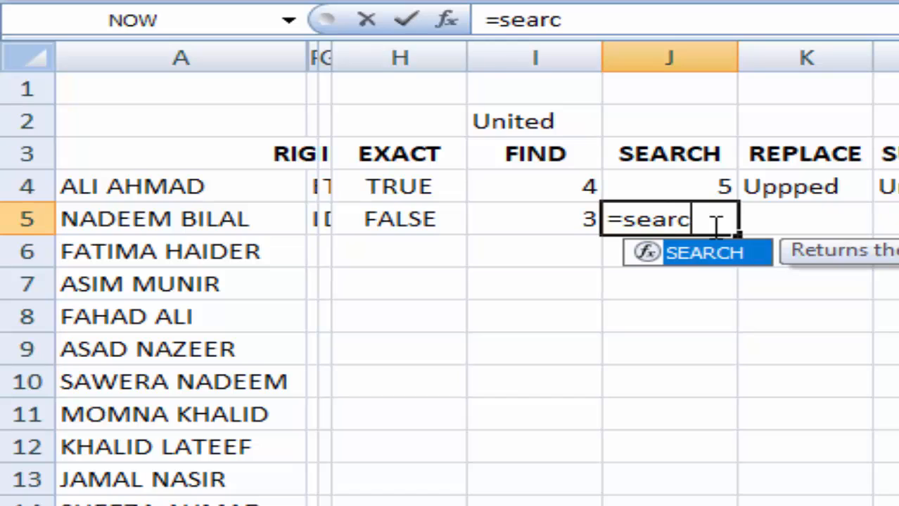
pyautogui.write('h(')
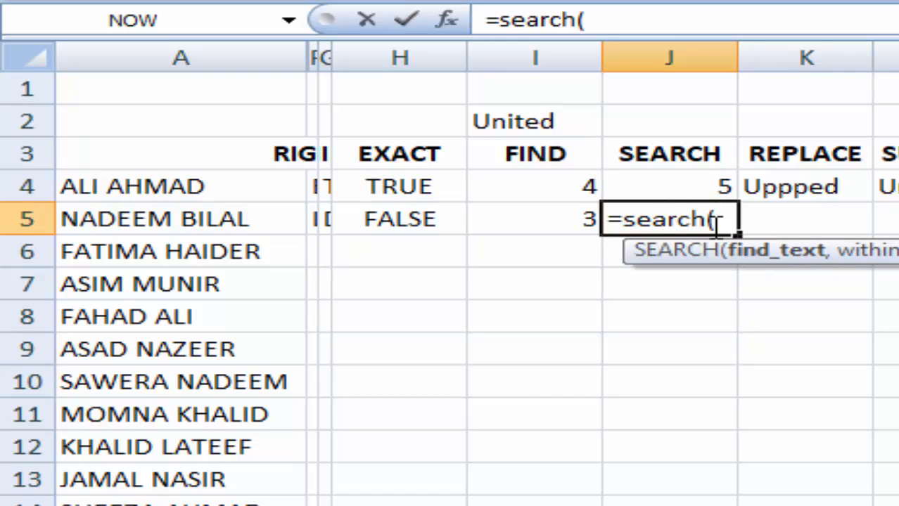
pyautogui.write('"w')
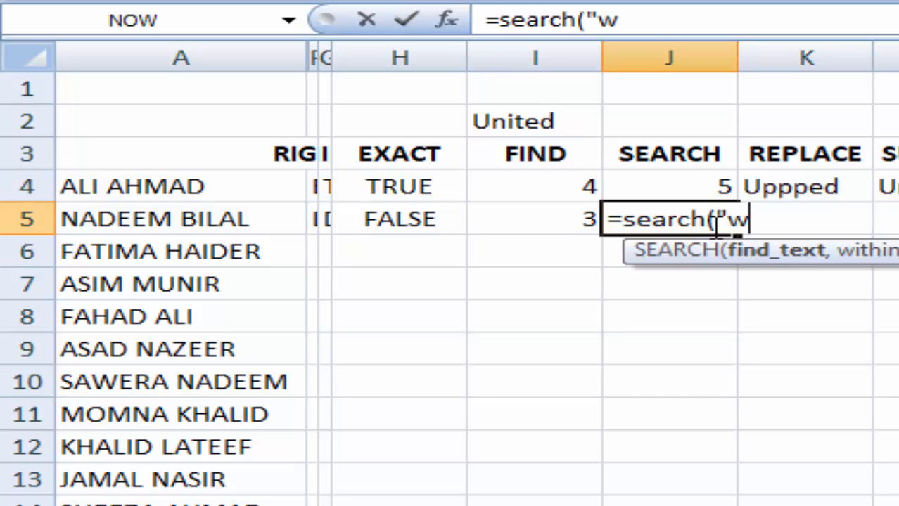
pyautogui.write('",')
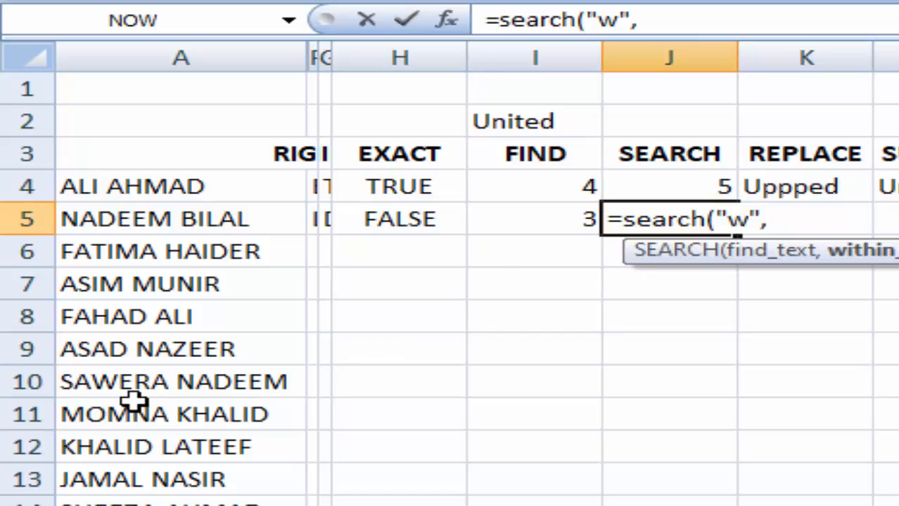
pyautogui.click(144, 387)
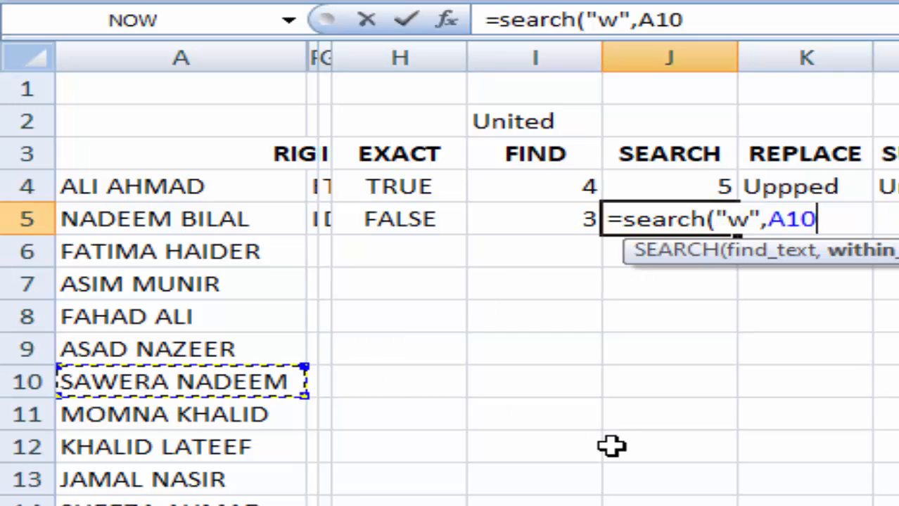
pyautogui.write(')')
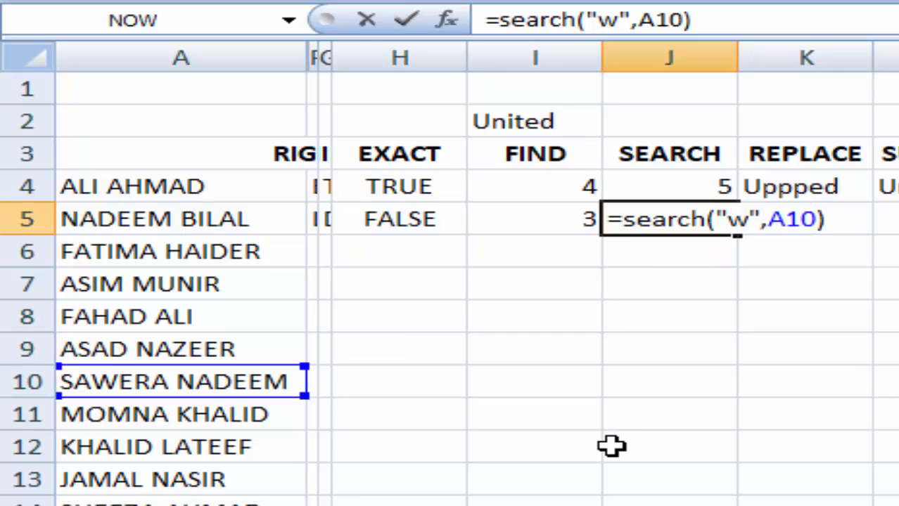
pyautogui.press('Return')
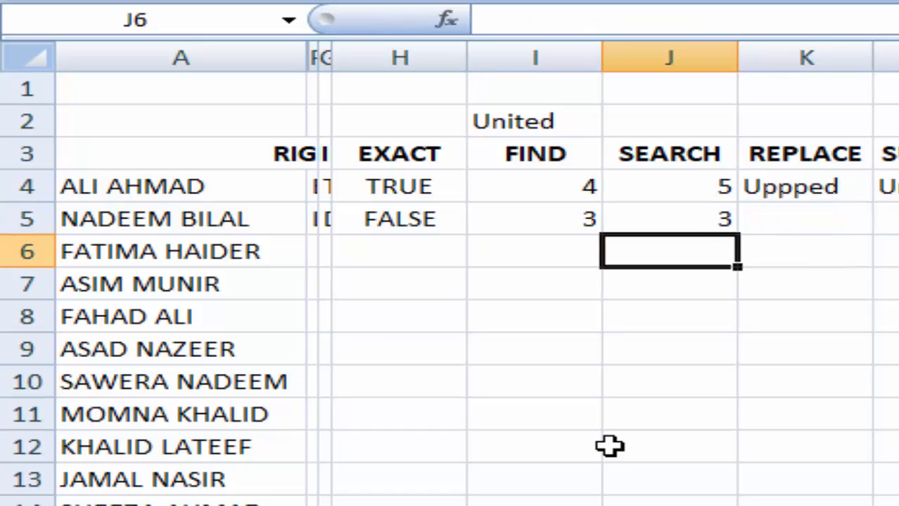
# - Compare the SEARCH formula in J5 with the FIND formula in I5
pyautogui.click(675, 220)
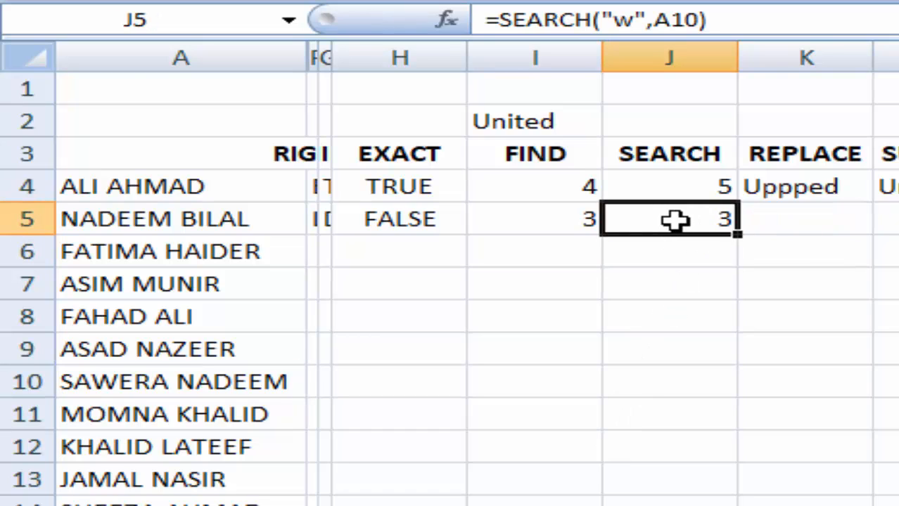
pyautogui.click(577, 218)
pyautogui.click(656, 218)
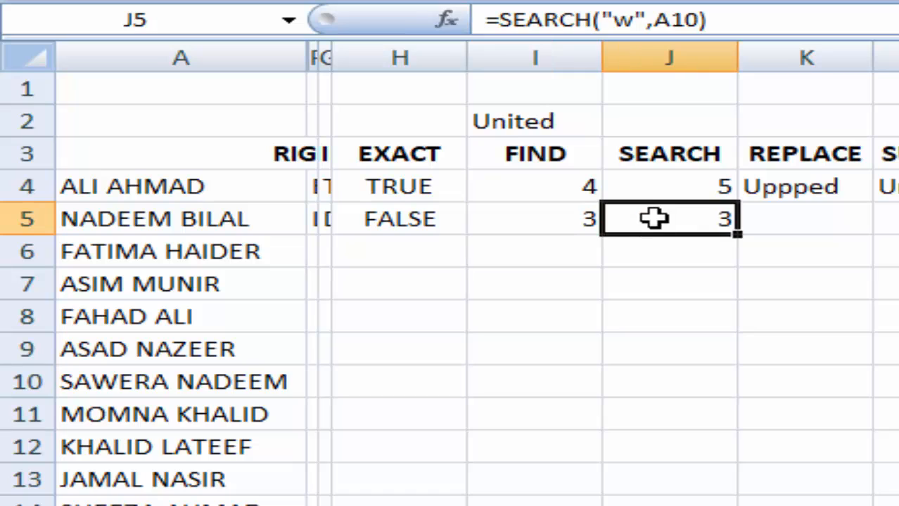
pyautogui.click(690, 351)
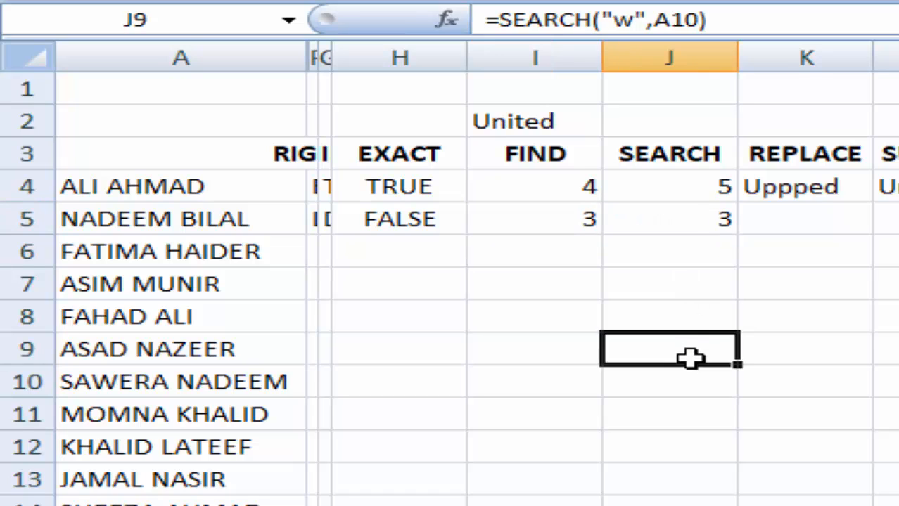
pyautogui.click(686, 219)
pyautogui.click(579, 222)
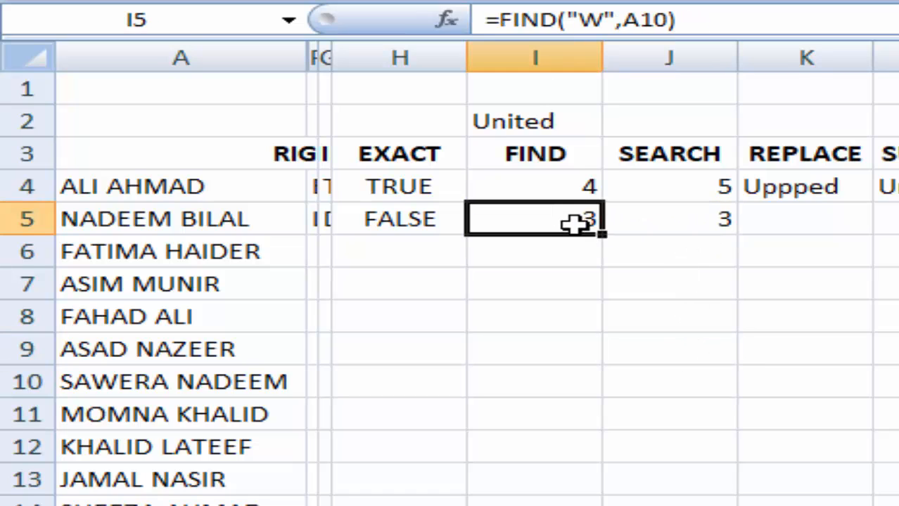
pyautogui.click(789, 220)
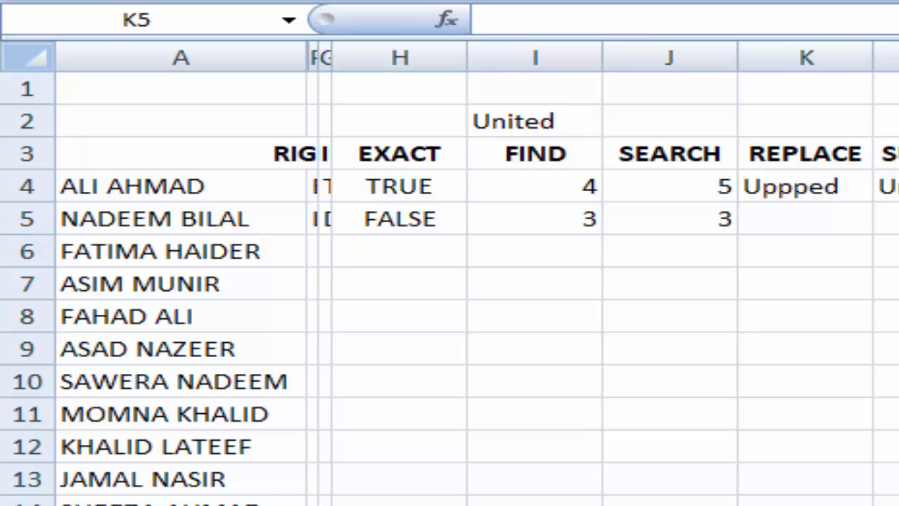
pyautogui.doubleClick(809, 223)
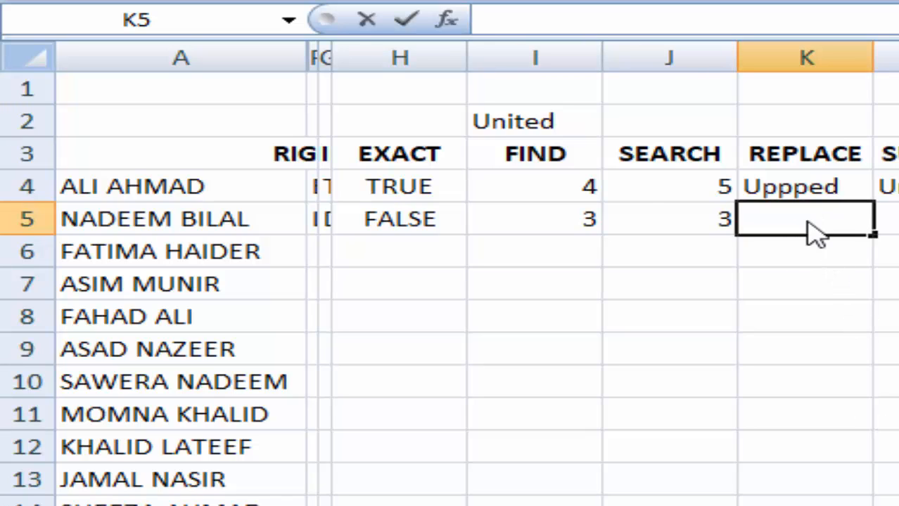
pyautogui.click(157, 222)
pyautogui.doubleClick(147, 222)
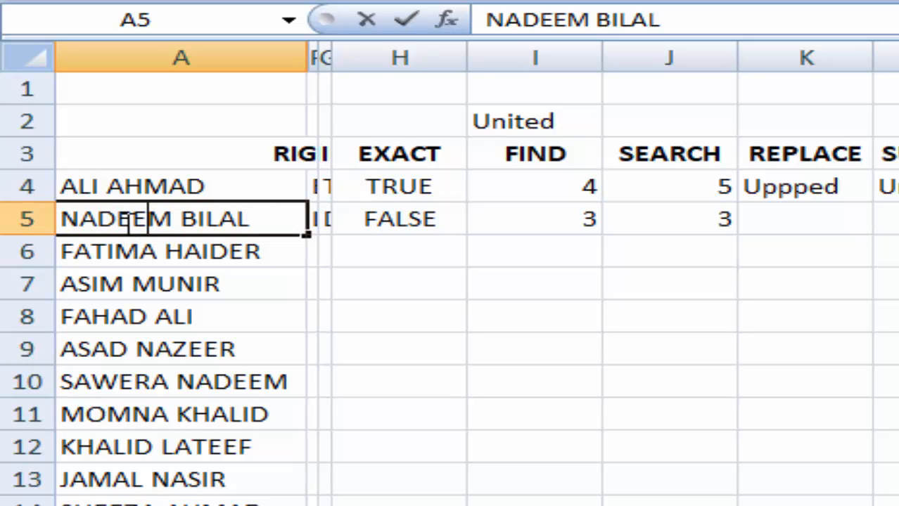
pyautogui.moveTo(132, 219); pyautogui.dragTo(173, 220)
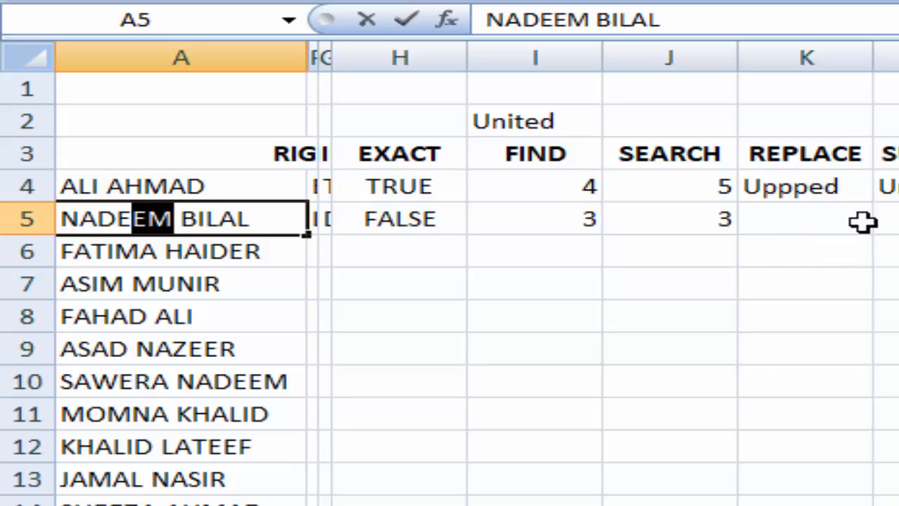
pyautogui.click(801, 223)
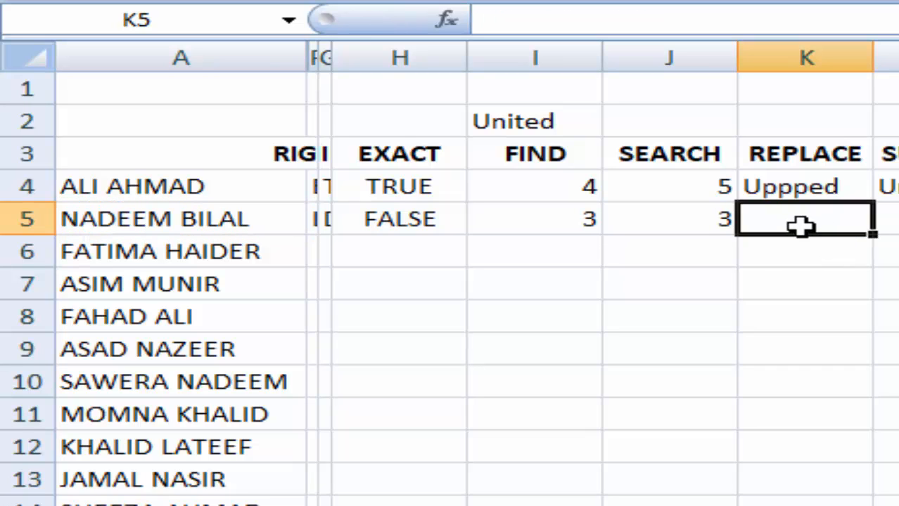
pyautogui.write('=replace')
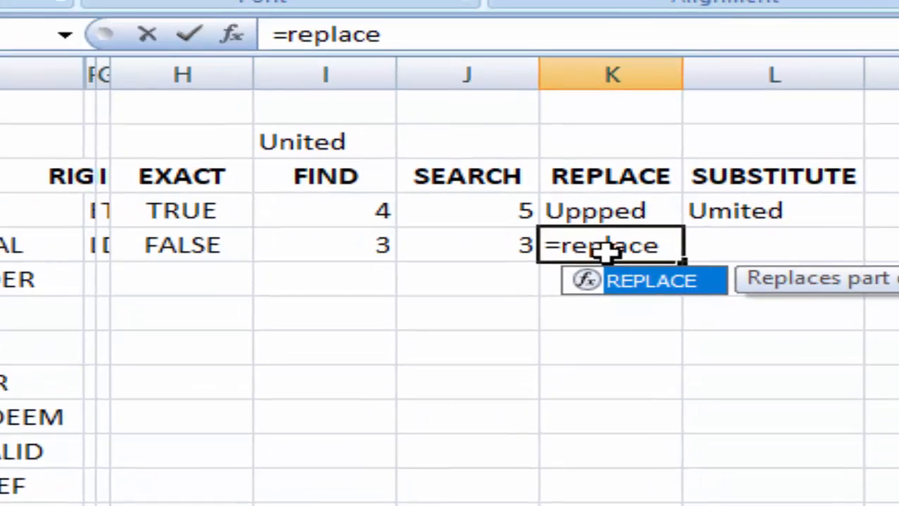
pyautogui.write('(')
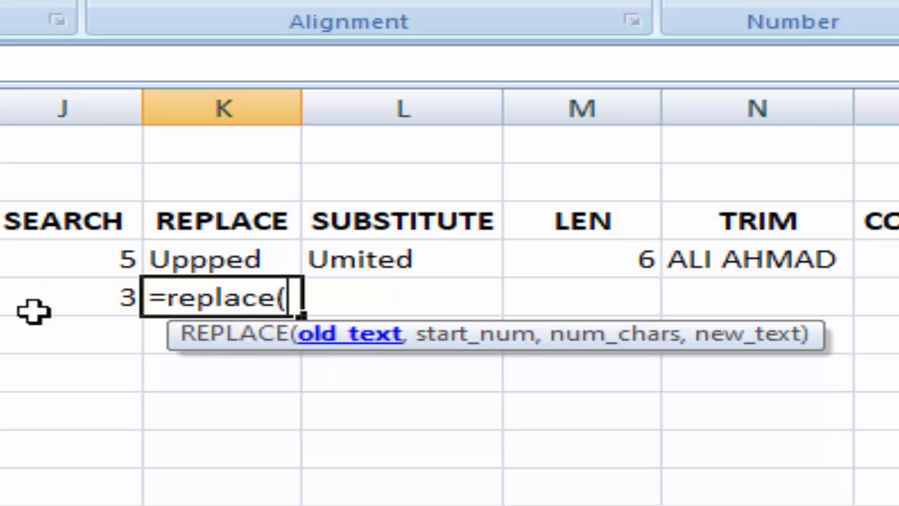
pyautogui.write('A5')
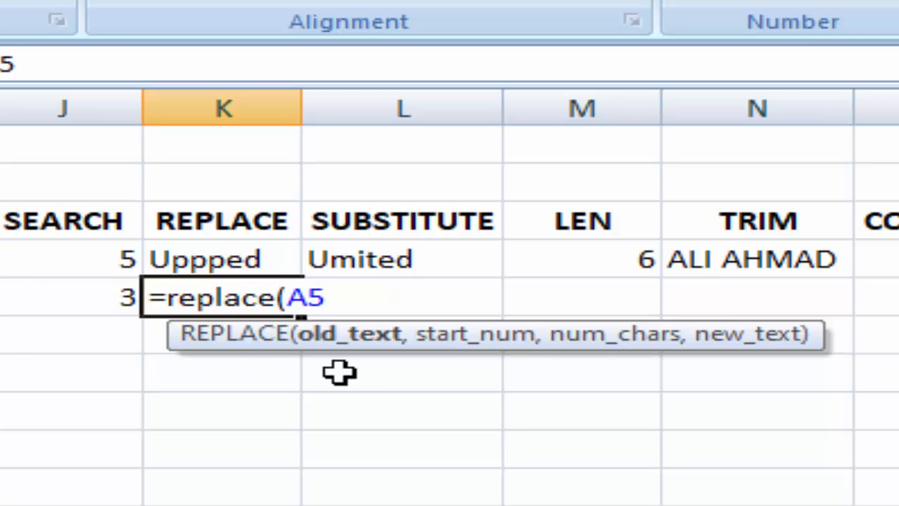
pyautogui.write(',')
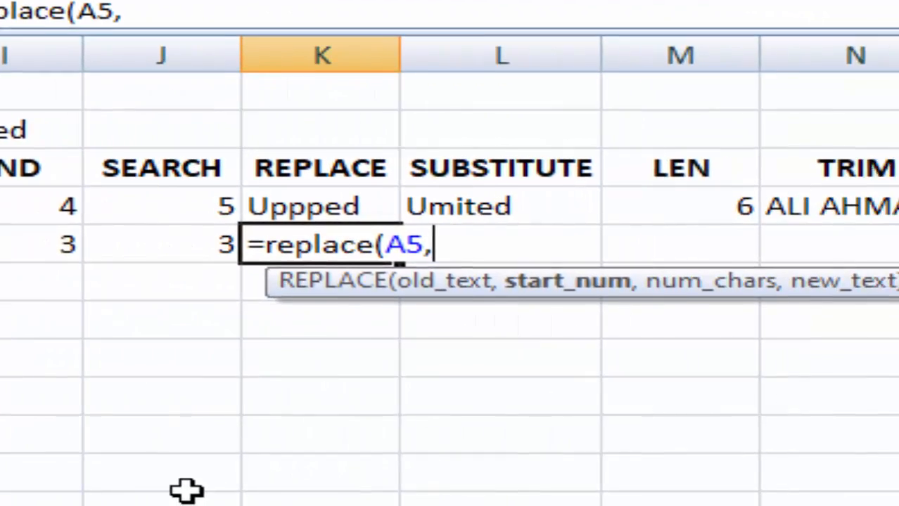
pyautogui.write('5,')
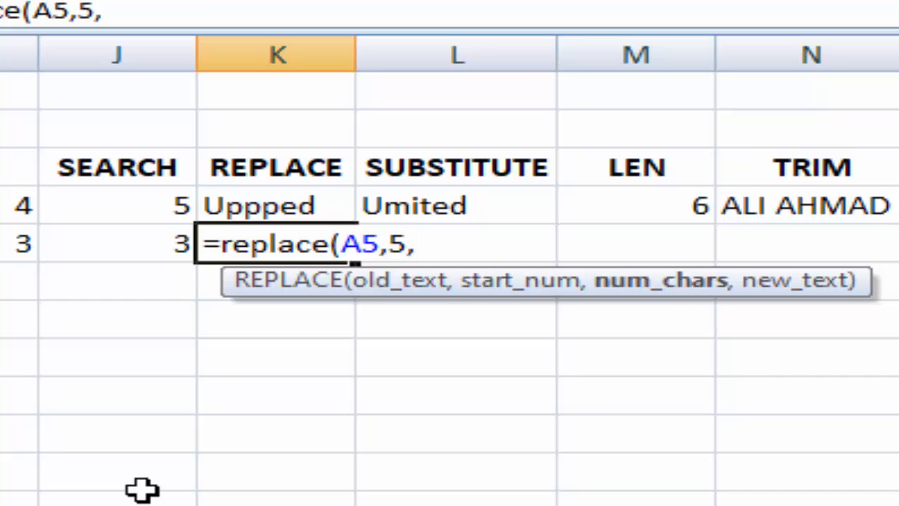
pyautogui.write('2')
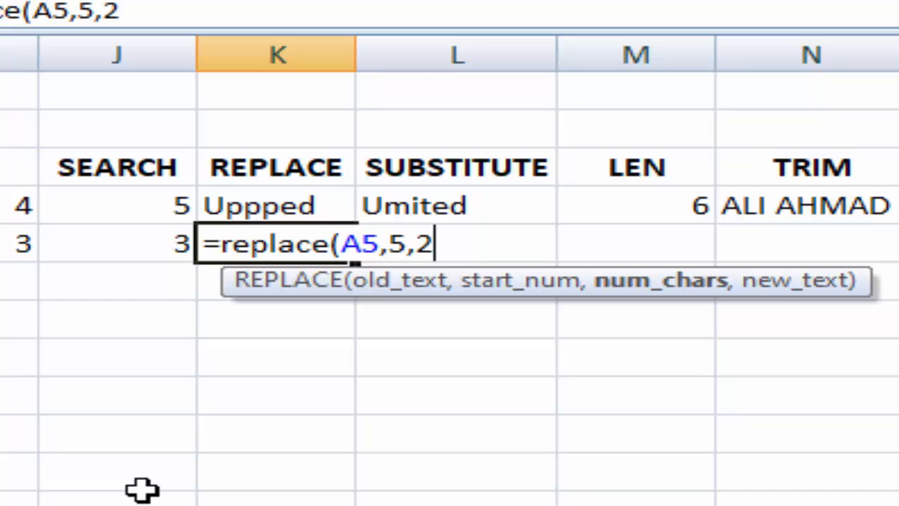
pyautogui.write(',')
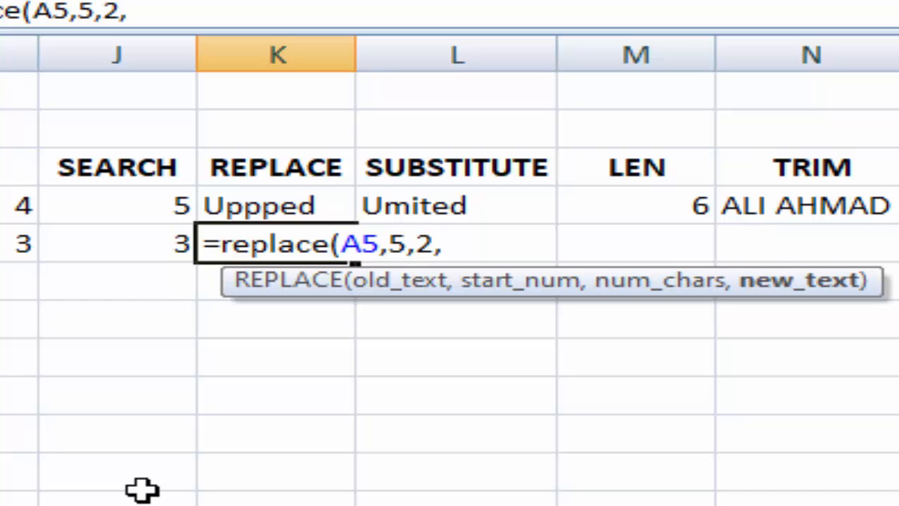
pyautogui.write('"oo')
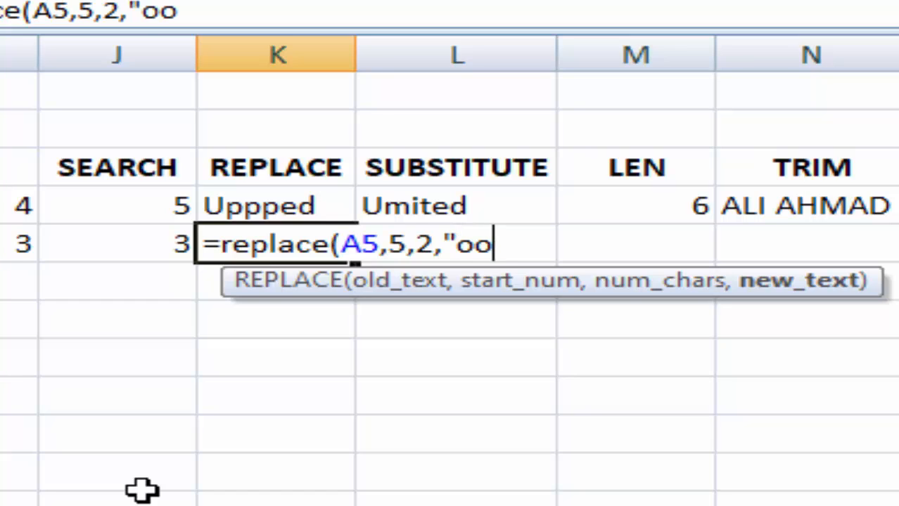
pyautogui.write('"')
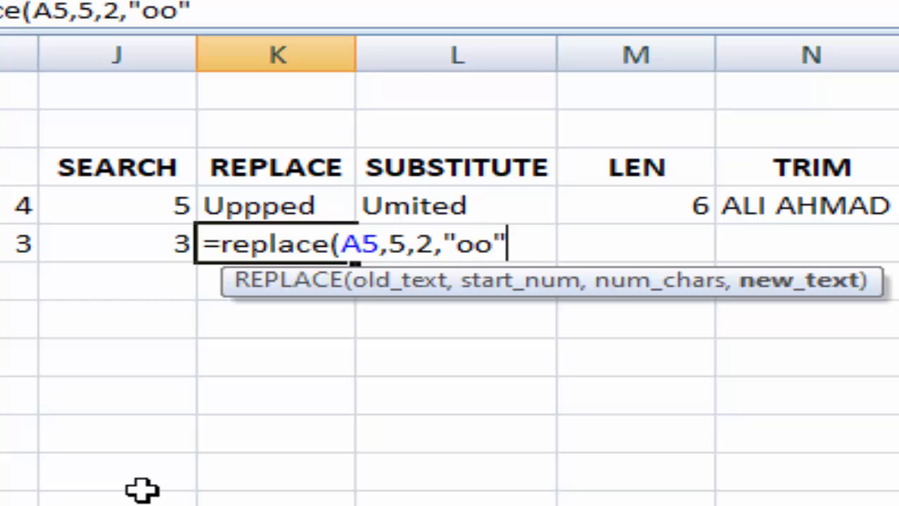
pyautogui.write(')')
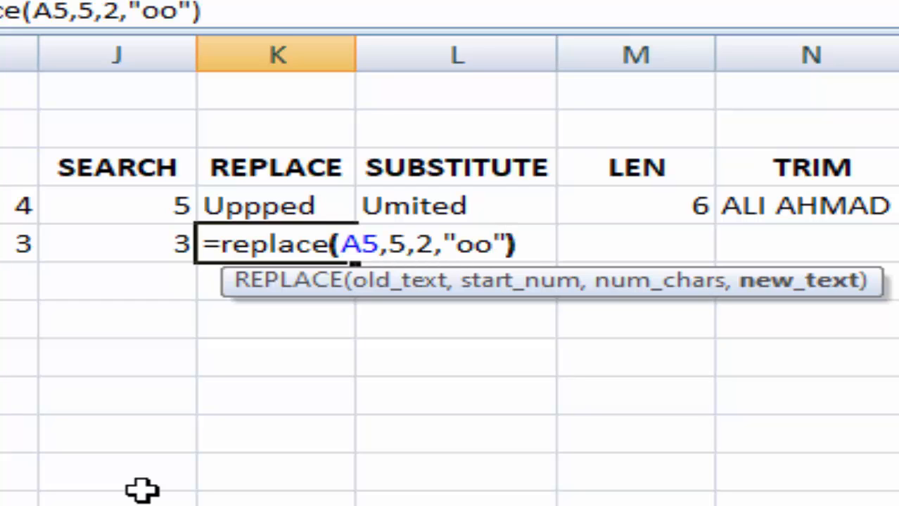
pyautogui.press('Return')
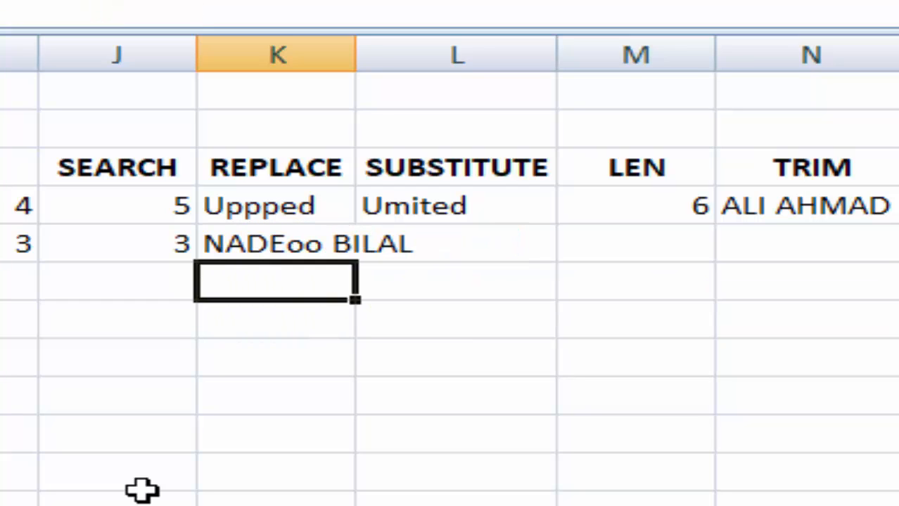
# - Autofit column K and check the existing SUBSTITUTE formula in L4
pyautogui.click(310, 503)
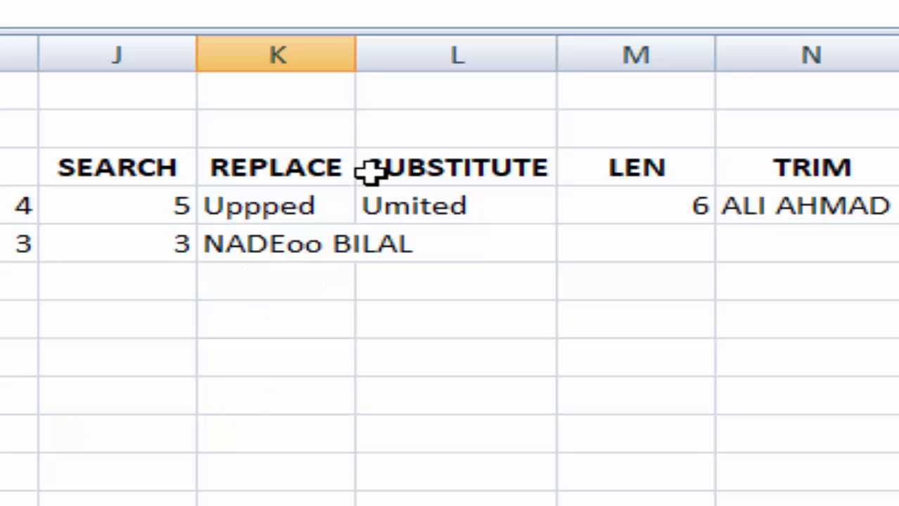
pyautogui.doubleClick(355, 62)
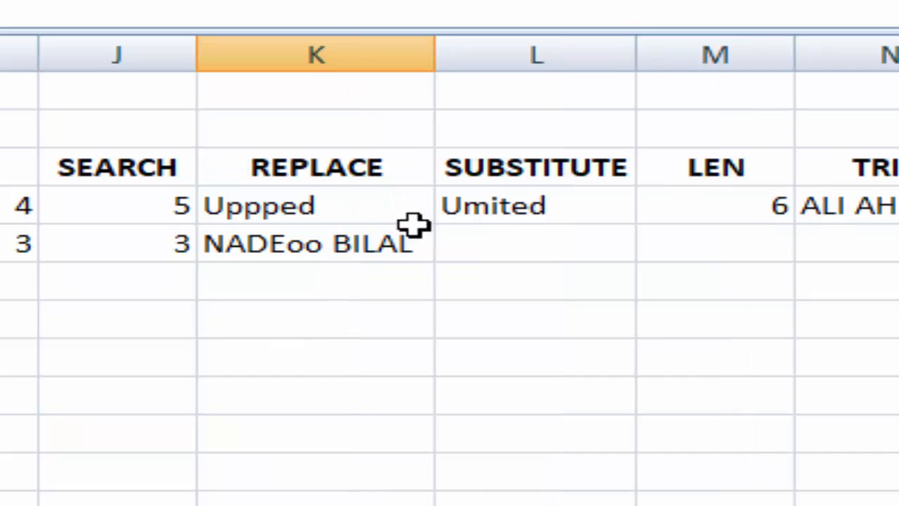
pyautogui.click(542, 251)
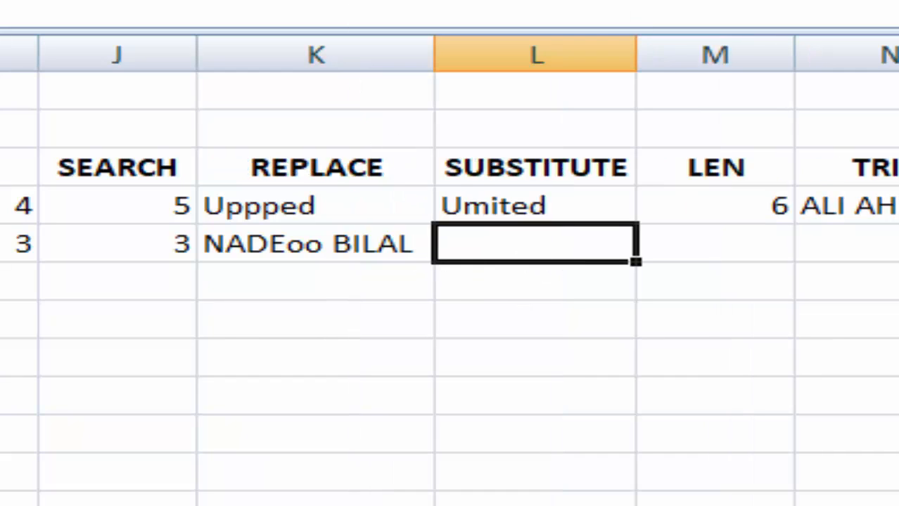
pyautogui.click(2, 244)
pyautogui.click(534, 206)
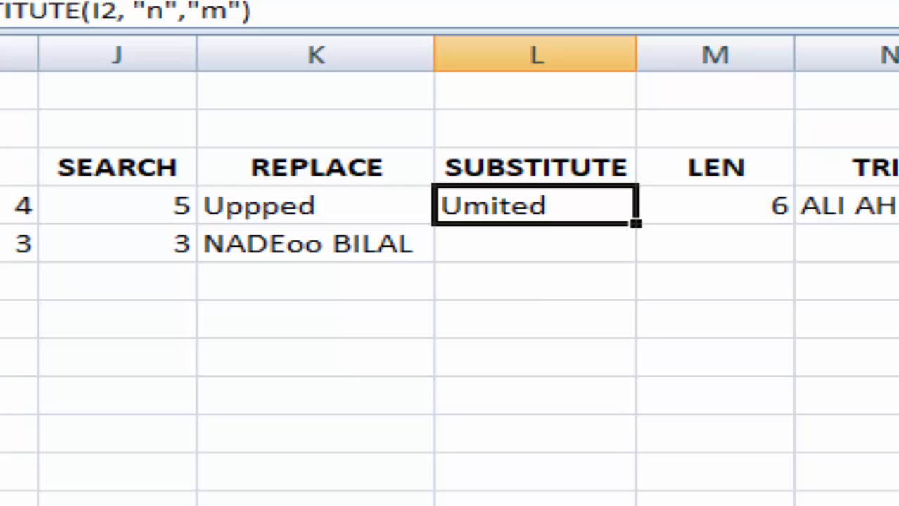
pyautogui.click(530, 256)
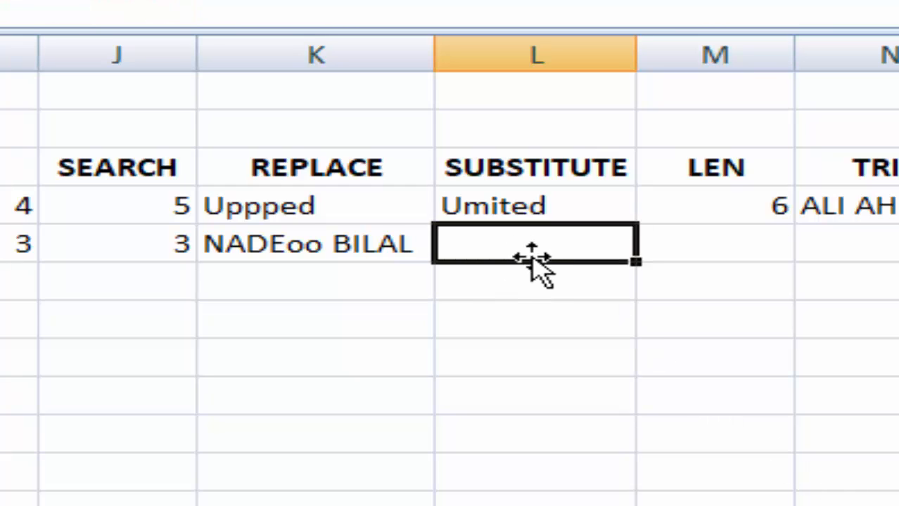
# - Enter =SUBSTITUTE(A5,"D","P") in L5 to swap every D for P
pyautogui.write('=')
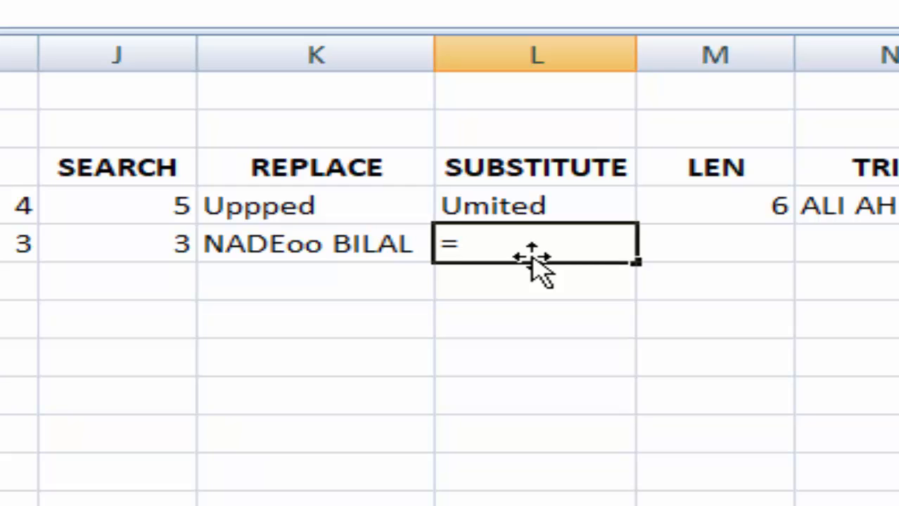
pyautogui.write('ubstr')
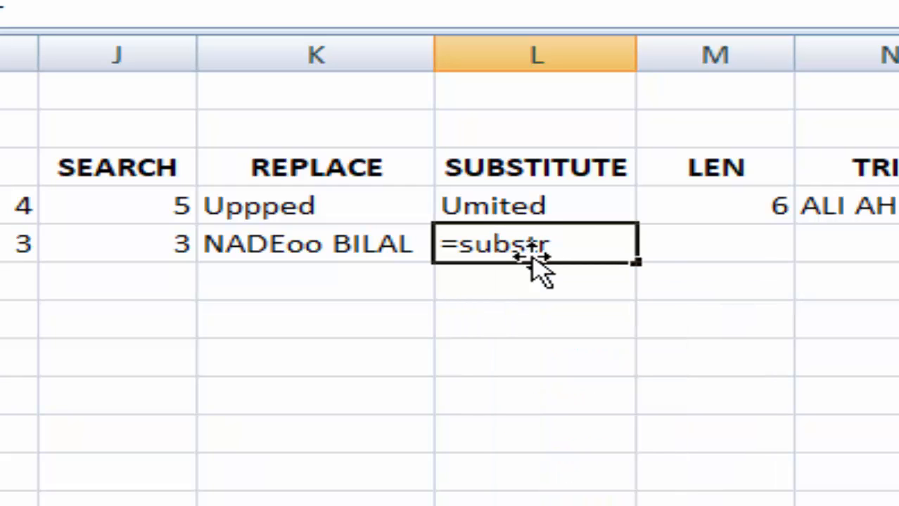
pyautogui.press('BackSpace')
pyautogui.write('itute')
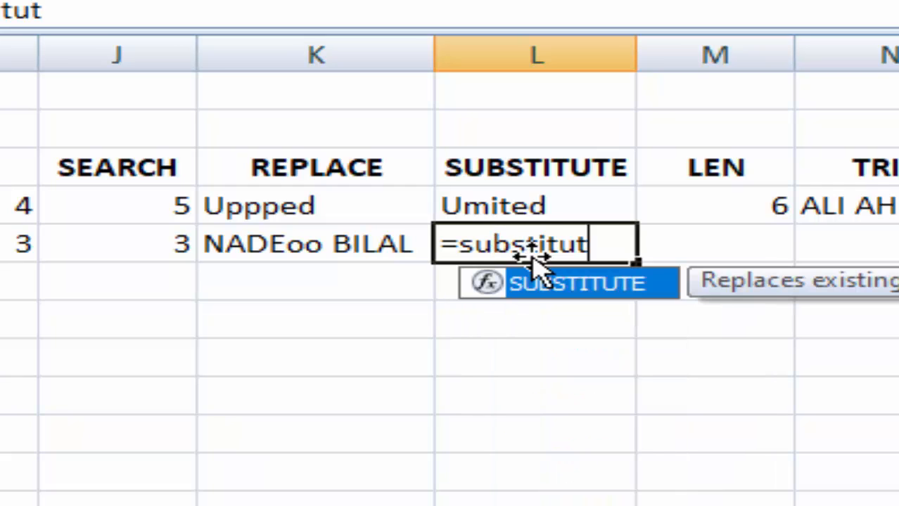
pyautogui.write('(')
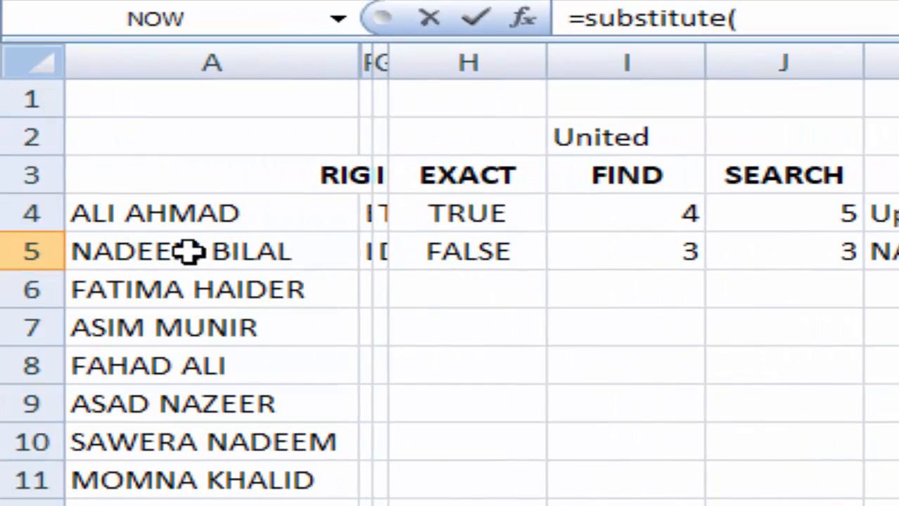
pyautogui.click(184, 250)
pyautogui.write(',')
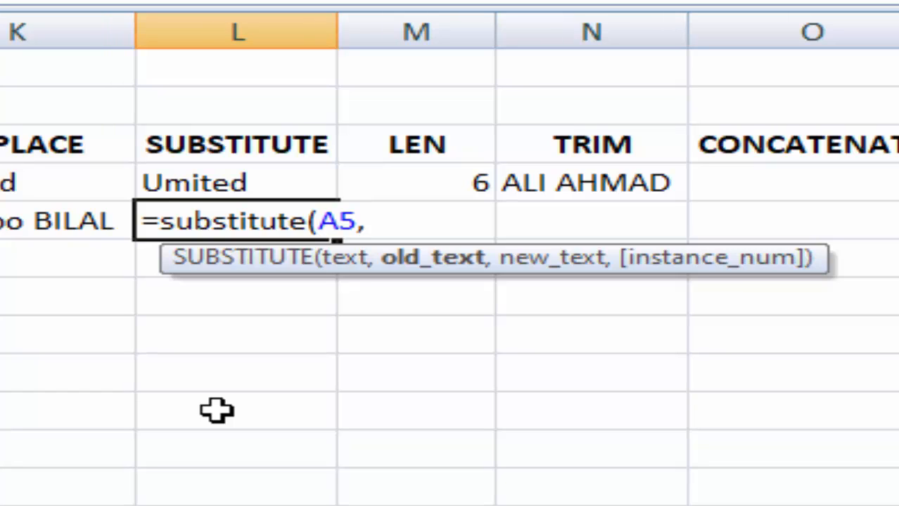
pyautogui.write('"D')
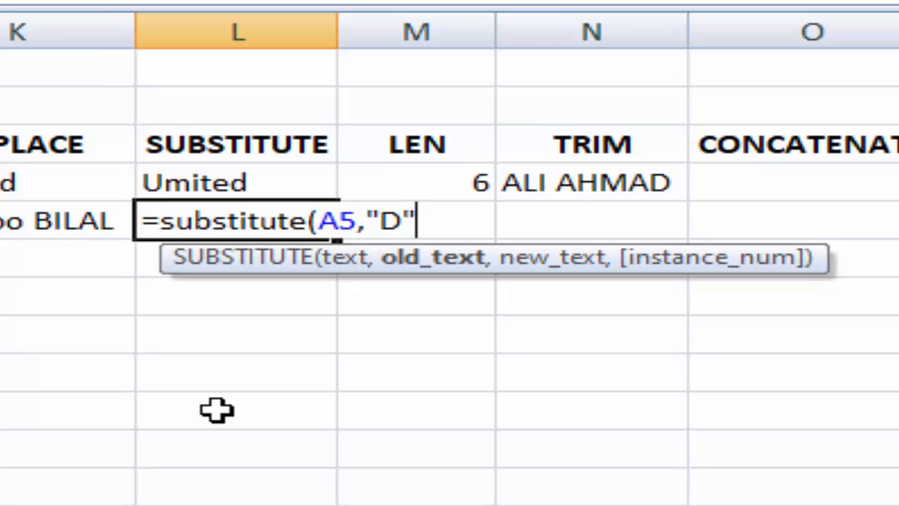
pyautogui.write('",')
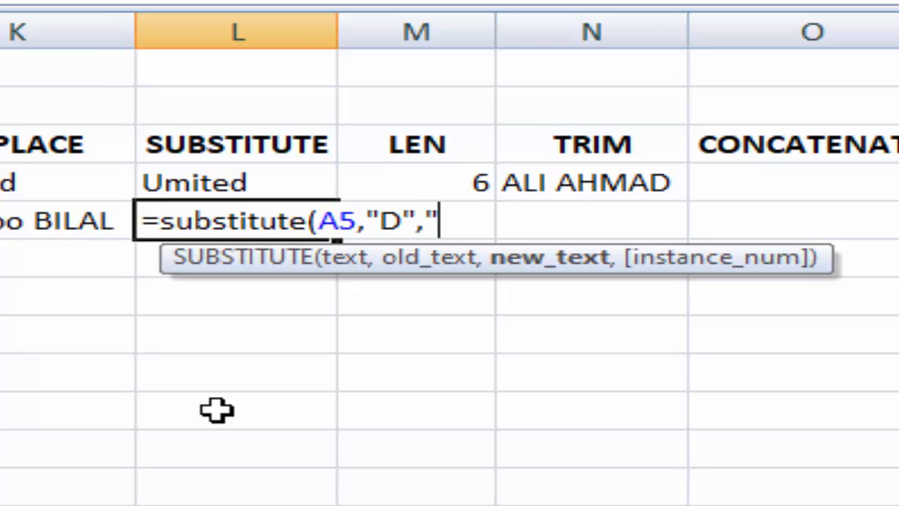
pyautogui.write('"P')
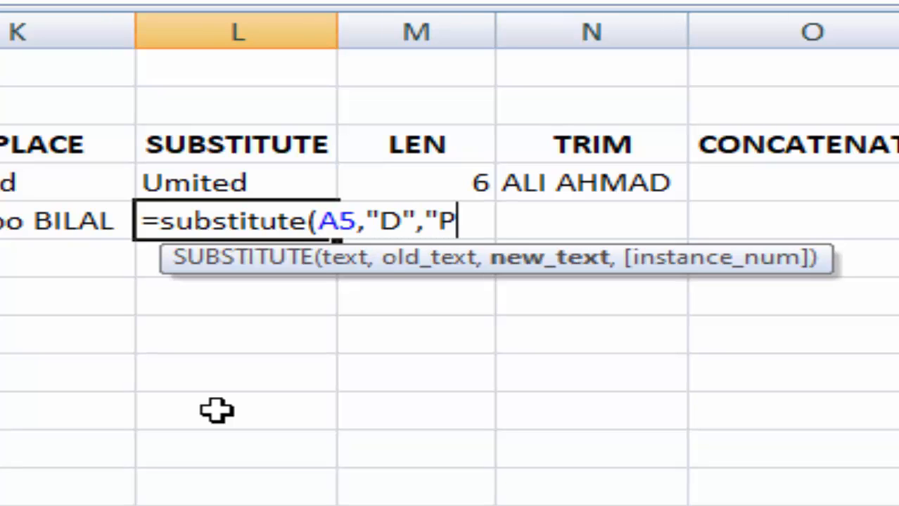
pyautogui.write('"')
pyautogui.press('Return')
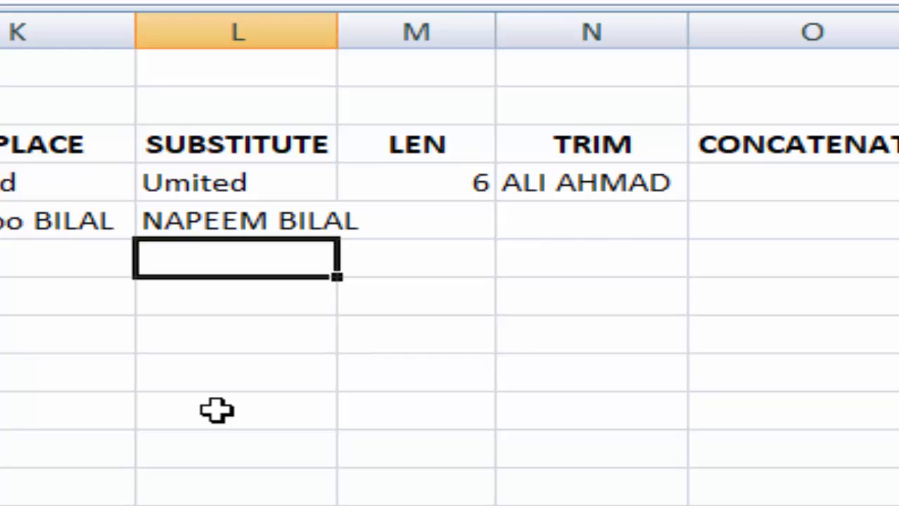
# - Enter =LEN(A5) in M5, returning 12 characters
pyautogui.click(425, 227)
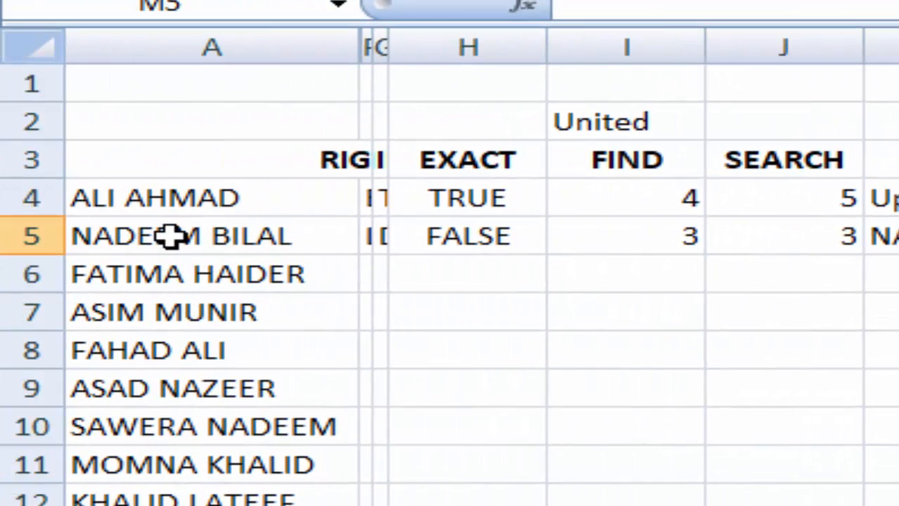
pyautogui.click(176, 236)
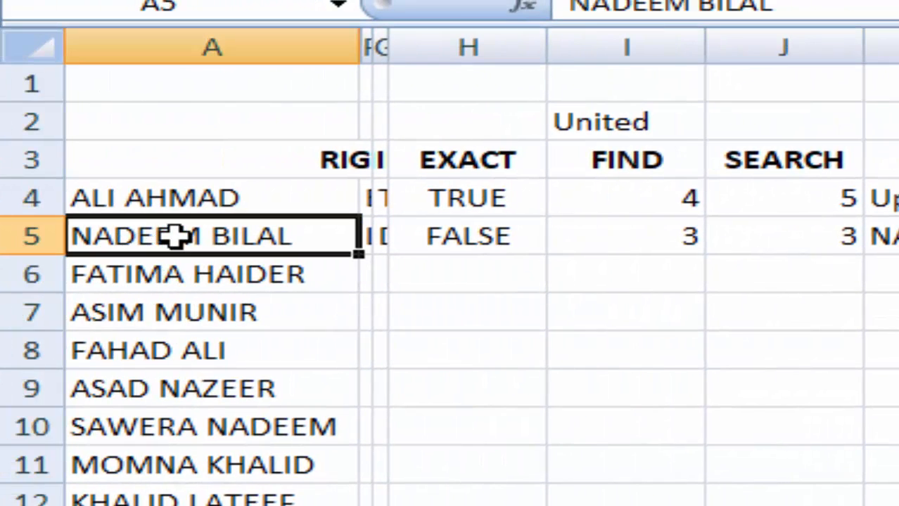
pyautogui.click(898, 237)
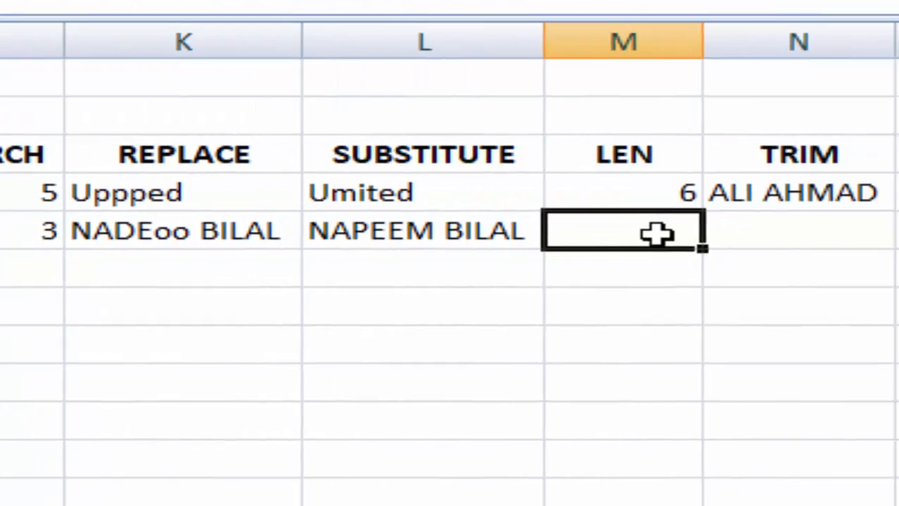
pyautogui.write('=')
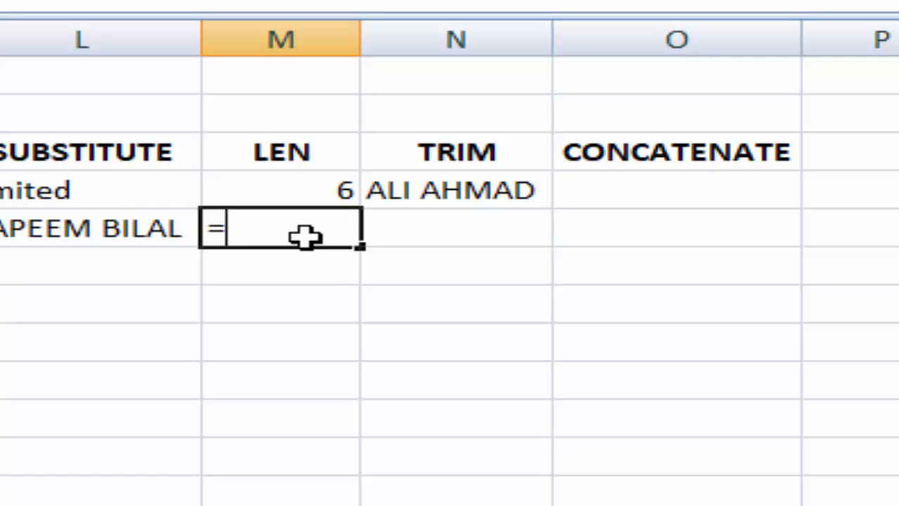
pyautogui.write('len')
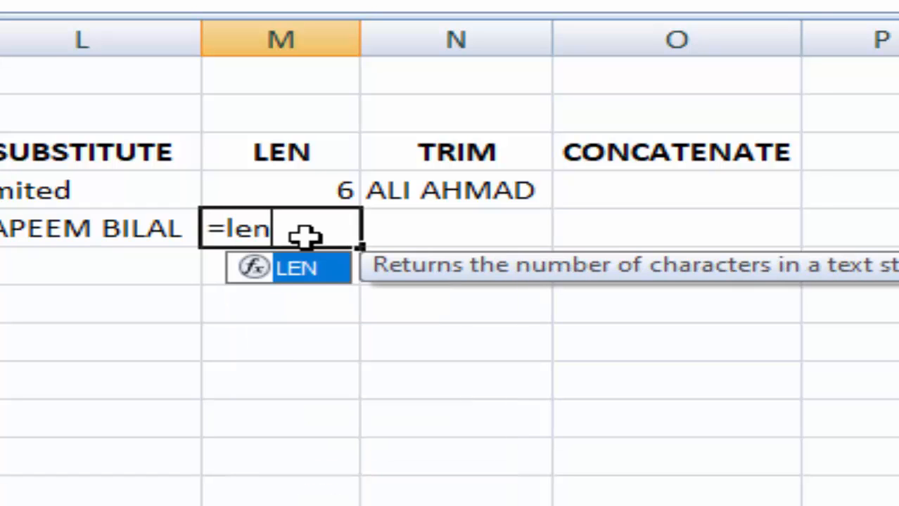
pyautogui.write('(')
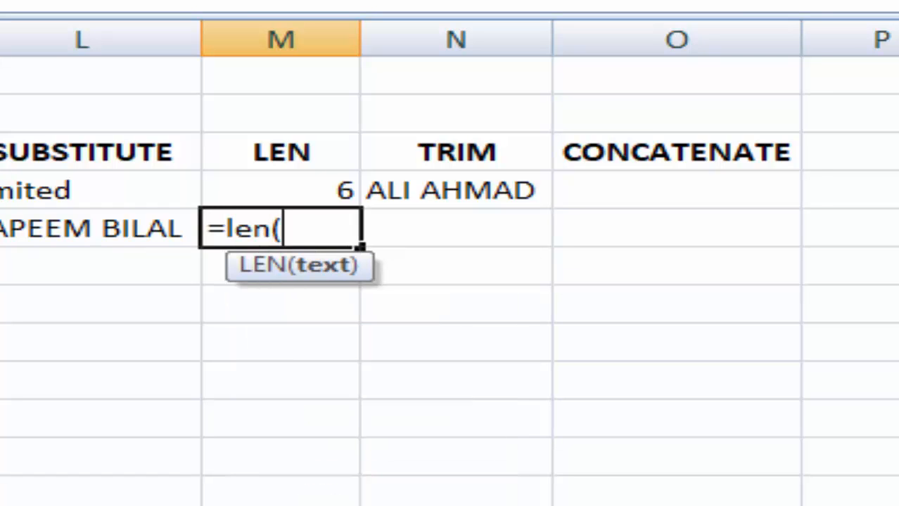
pyautogui.write('A5')
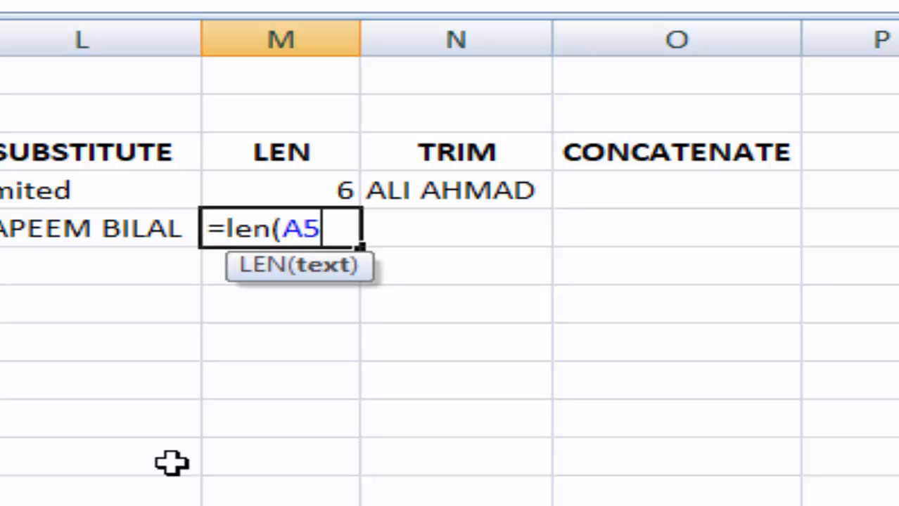
pyautogui.write(')')
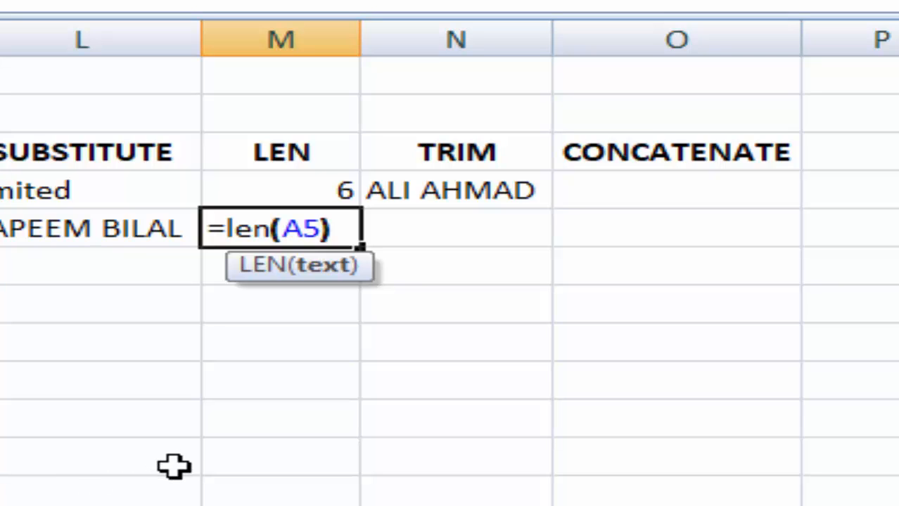
pyautogui.press('Return')
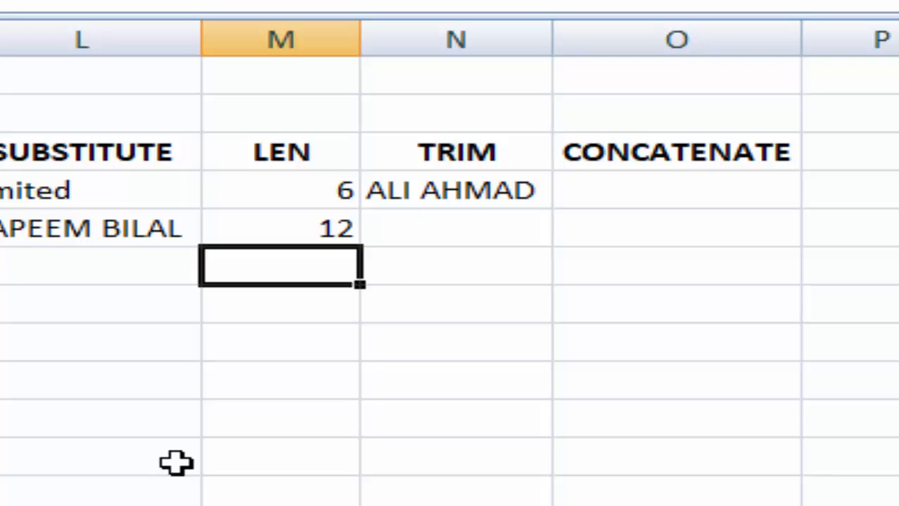
pyautogui.click(461, 236)
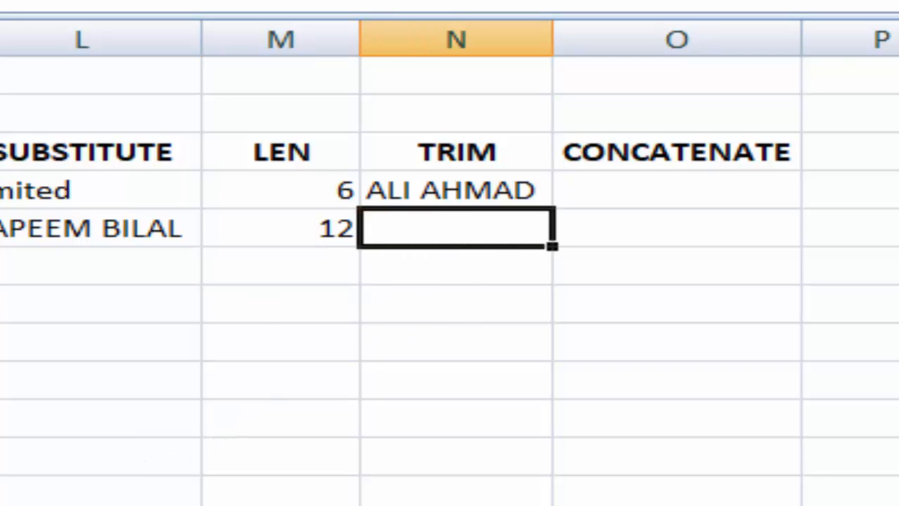
# - Pad A5's name with leading spaces and enter =TRIM(A5) in N5 to strip them
pyautogui.doubleClick(79, 192)
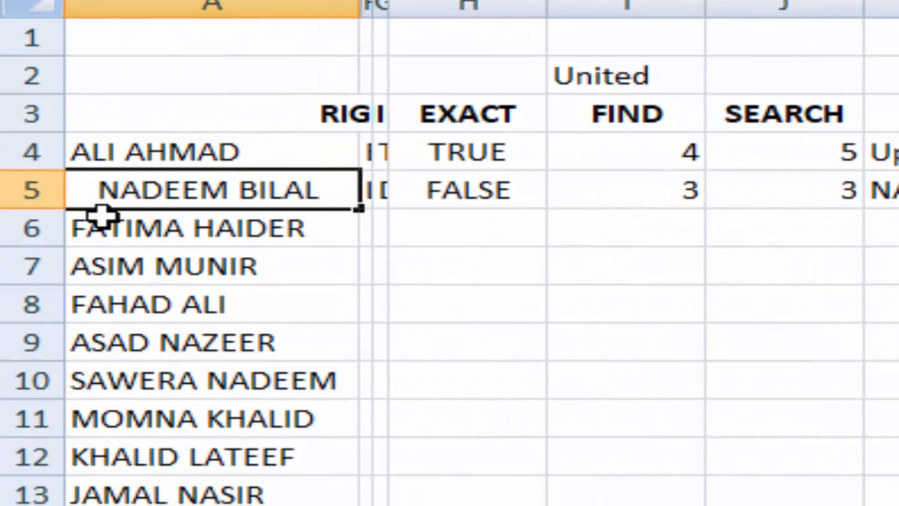
pyautogui.click(885, 410)
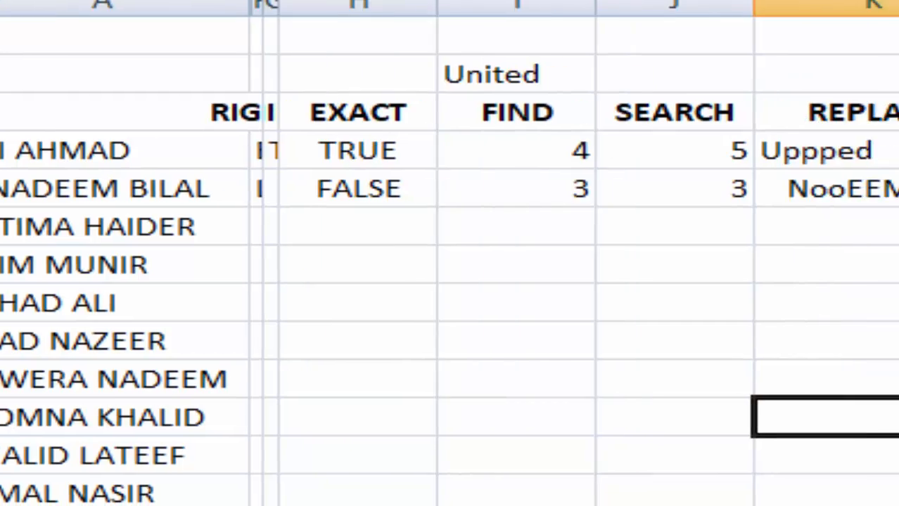
pyautogui.click(502, 174)
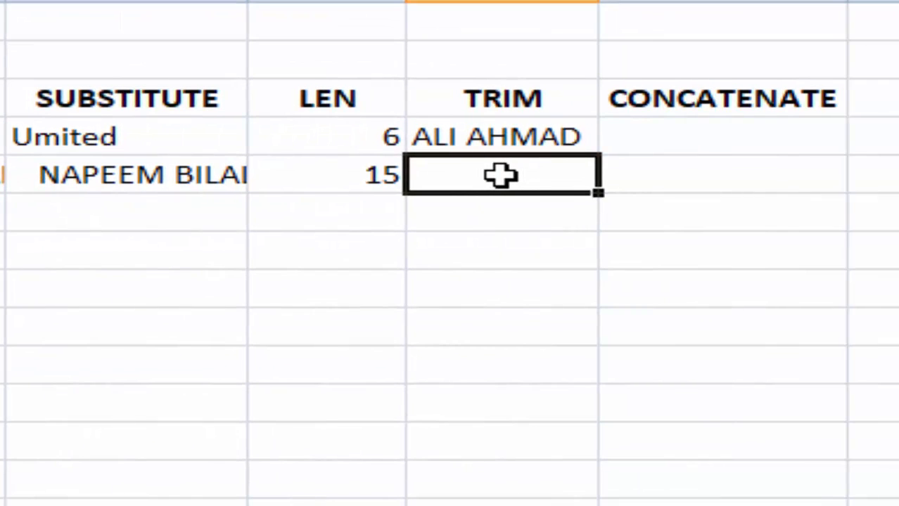
pyautogui.write('=trim')
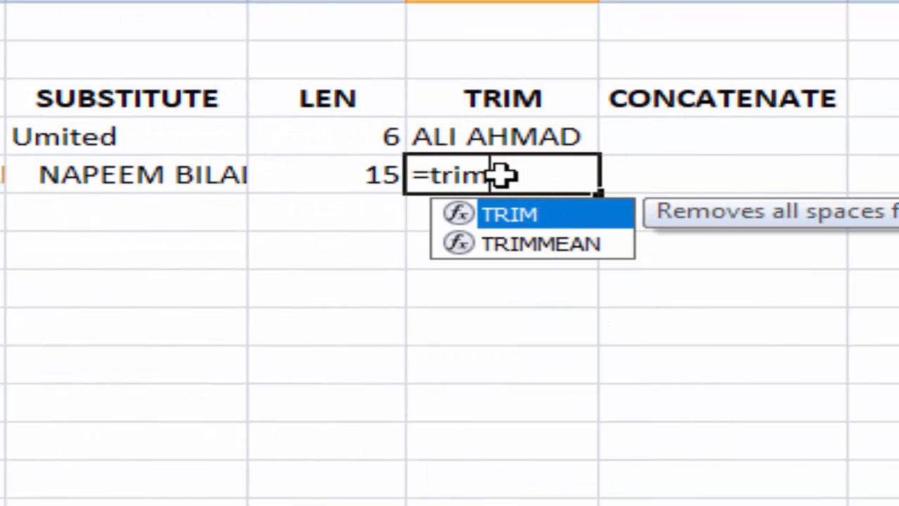
pyautogui.write('(')
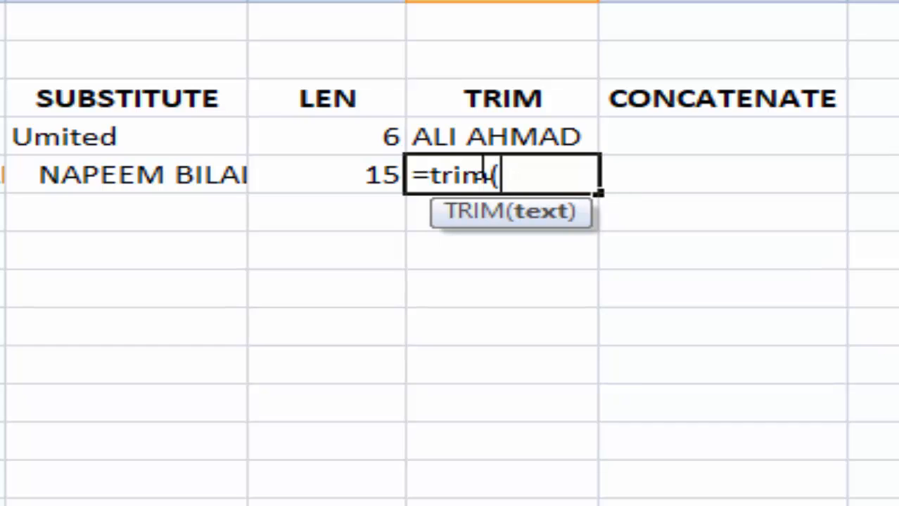
pyautogui.write('A5')
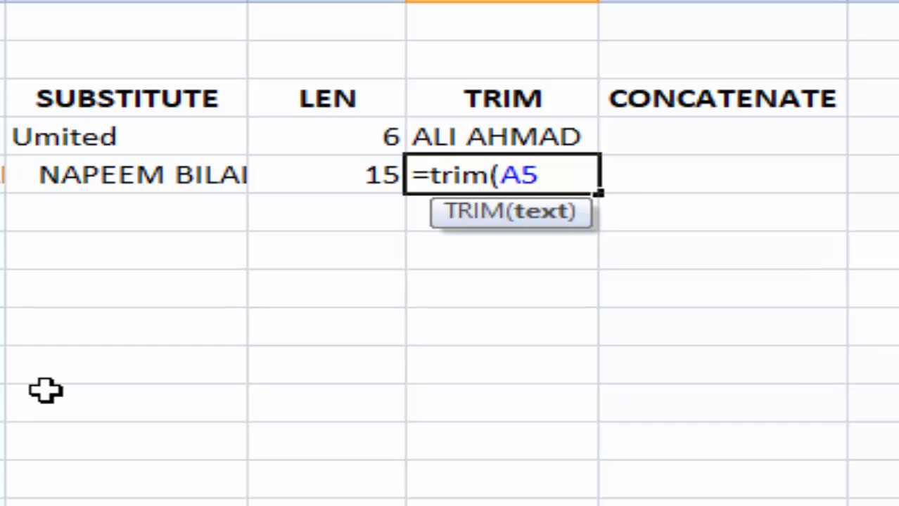
pyautogui.write(')')
pyautogui.press('Return')
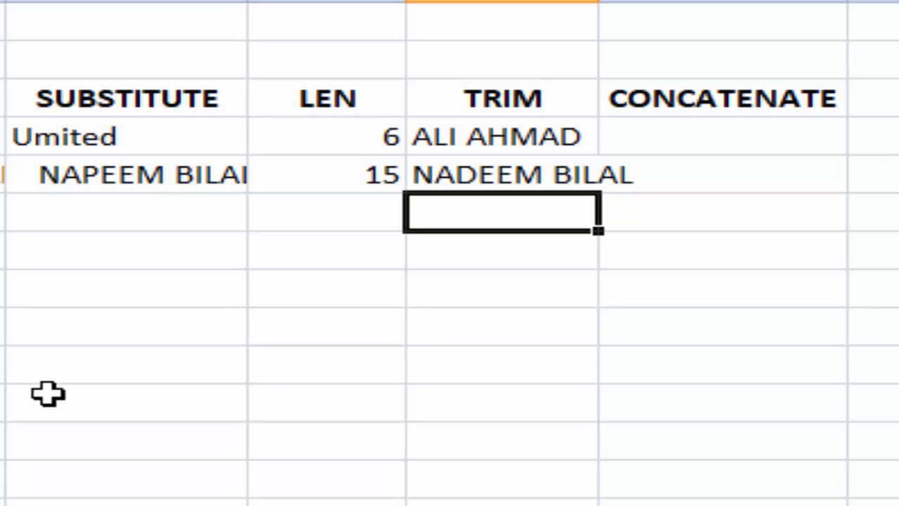
pyautogui.click(458, 321)
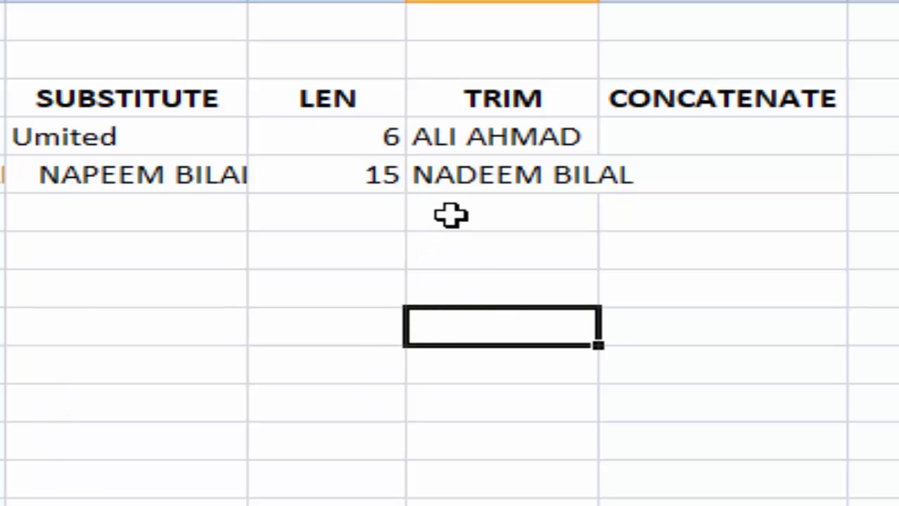
# - Enter =CONCATENATE(A5,A6) in O5 and autofit column O to show the joined names
pyautogui.click(745, 175)
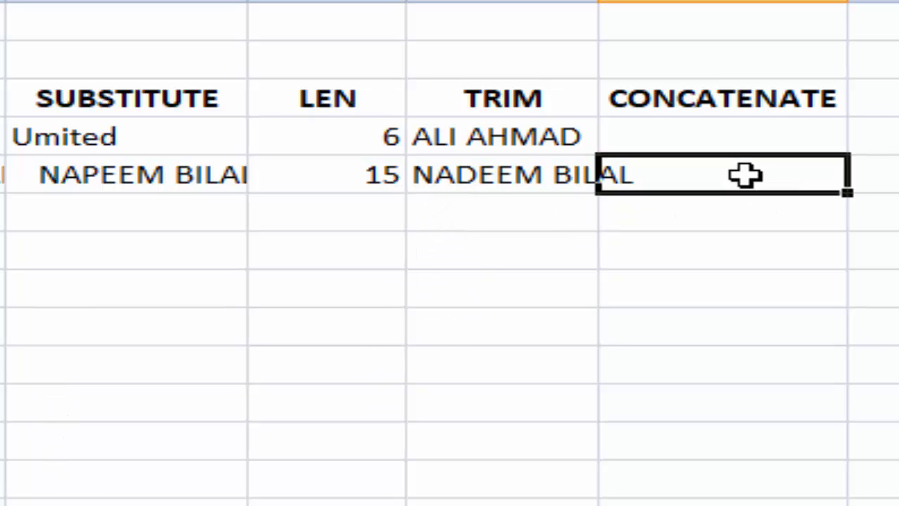
pyautogui.doubleClick(759, 175)
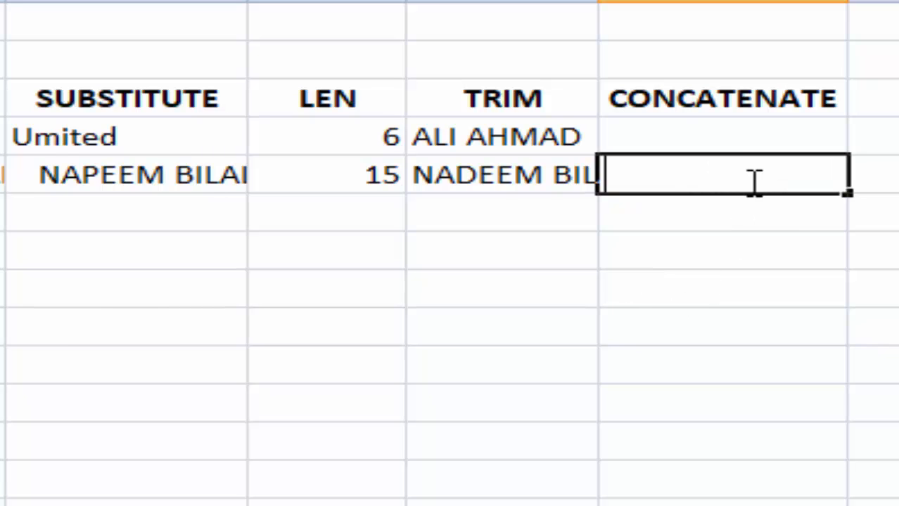
pyautogui.write('=')
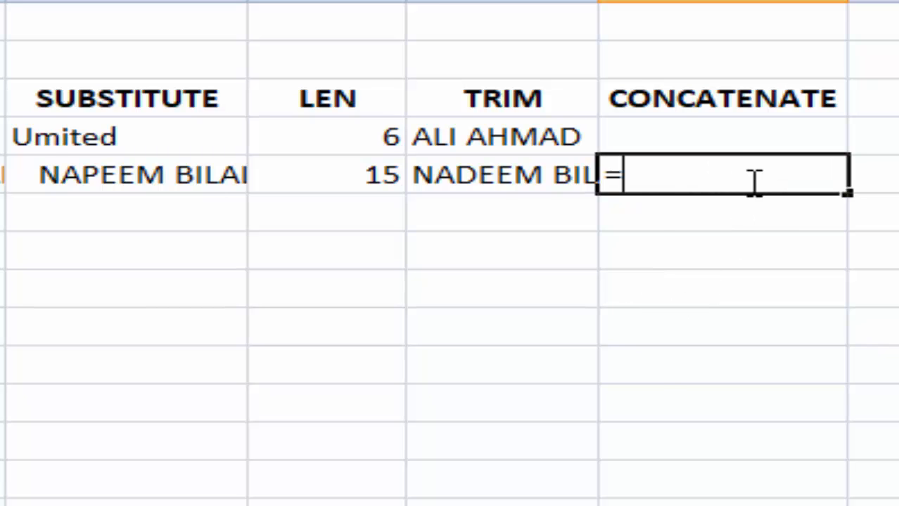
pyautogui.write('concat')
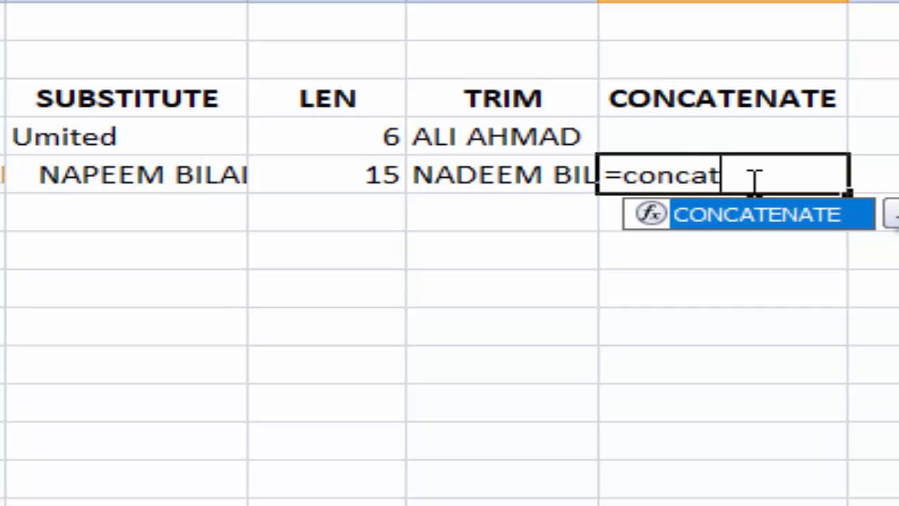
pyautogui.write('enate')
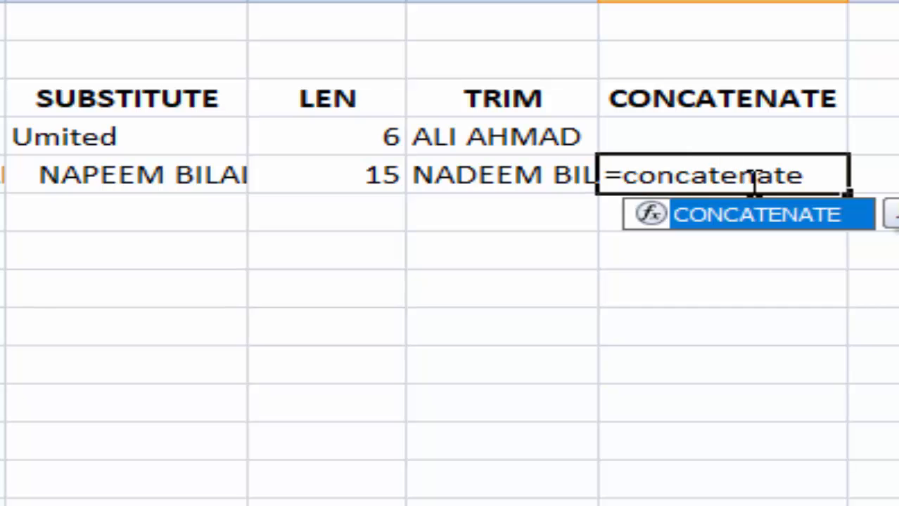
pyautogui.write('(A5')
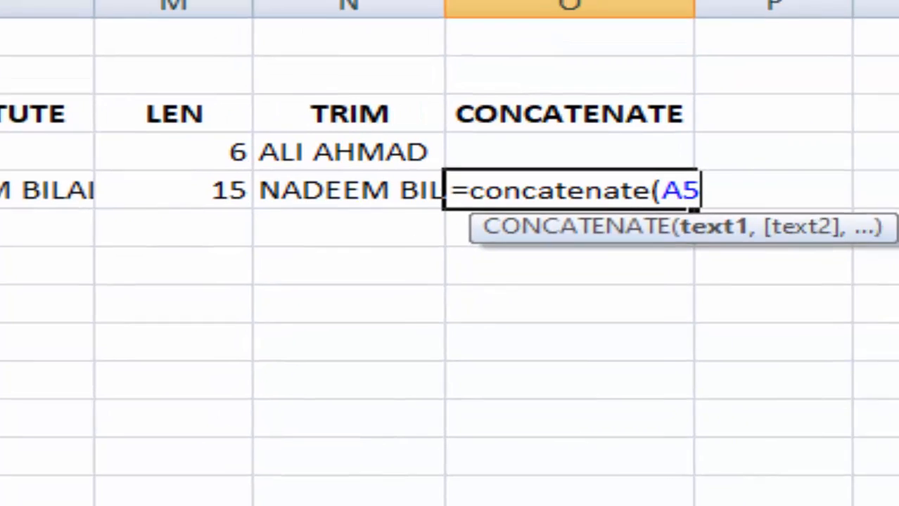
pyautogui.write(',')
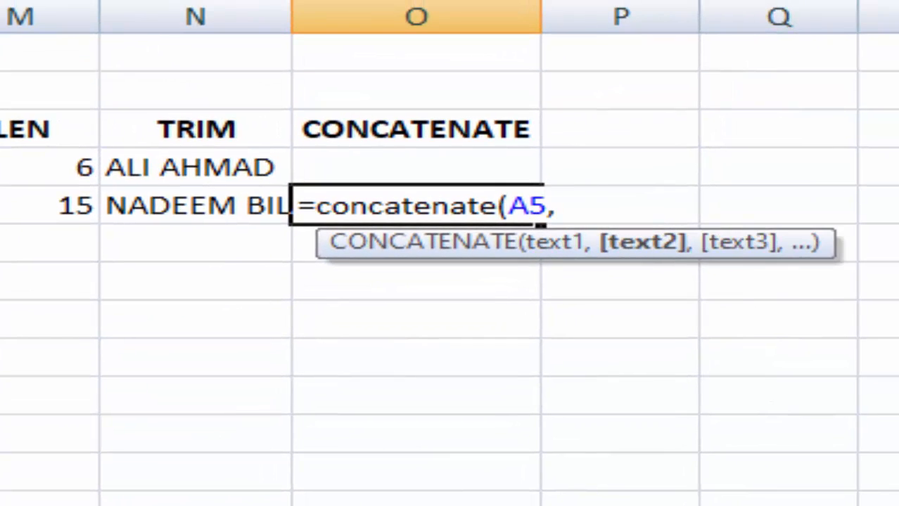
pyautogui.write('A6')
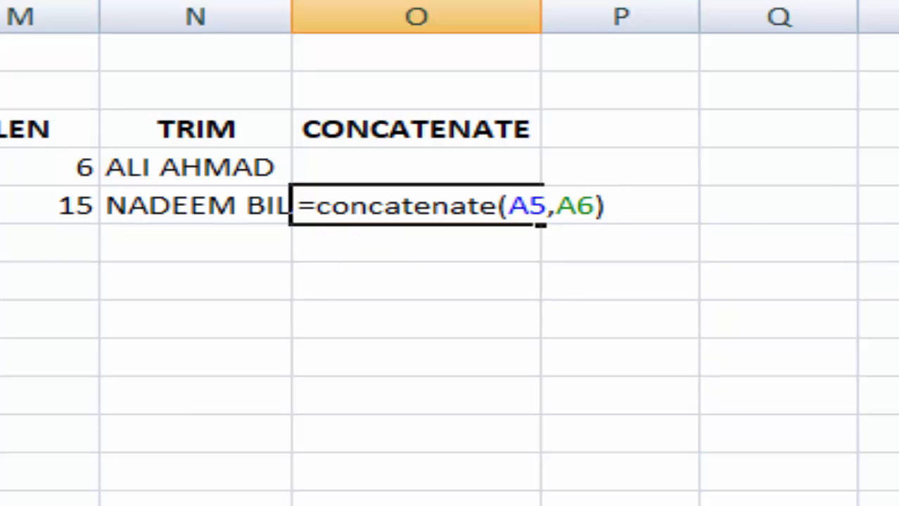
pyautogui.press('Return')
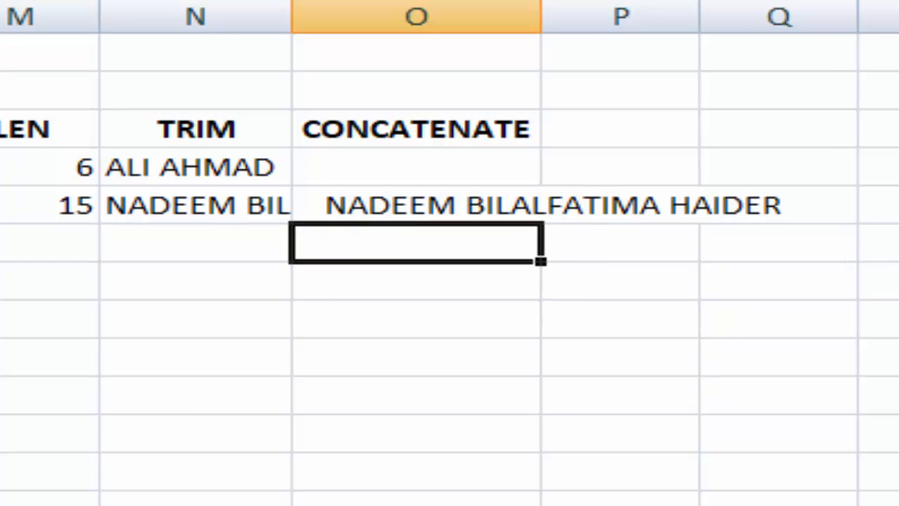
pyautogui.doubleClick(541, 21)
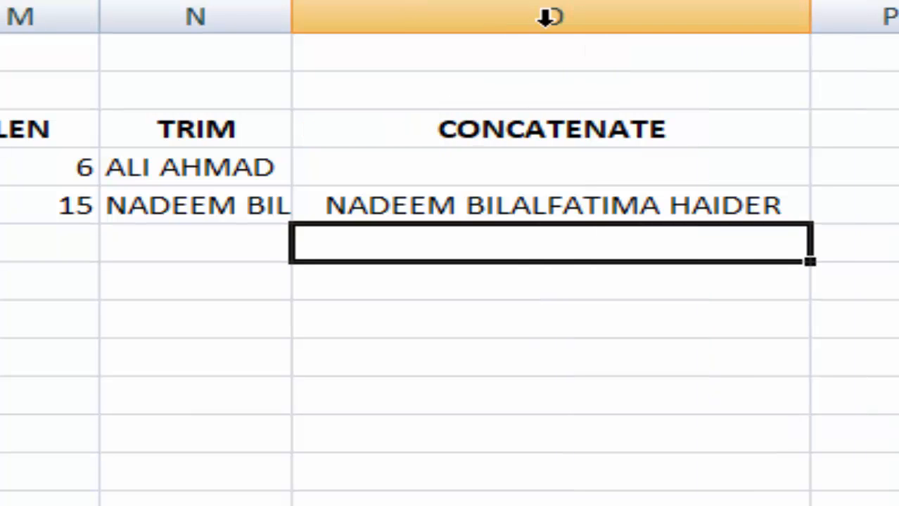
pyautogui.click(450, 438)
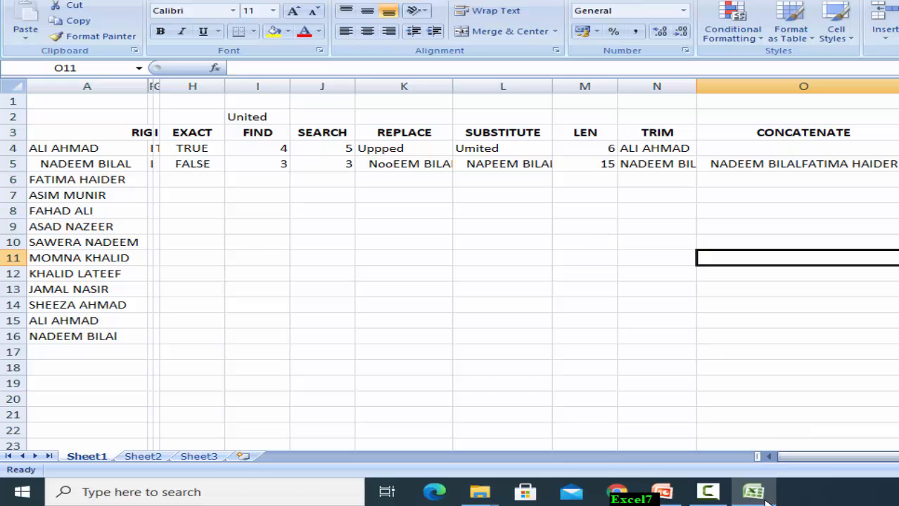
# - Switch to the locking workbook and select the Roll No and Marks cells C5:D15
pyautogui.click(707, 492)
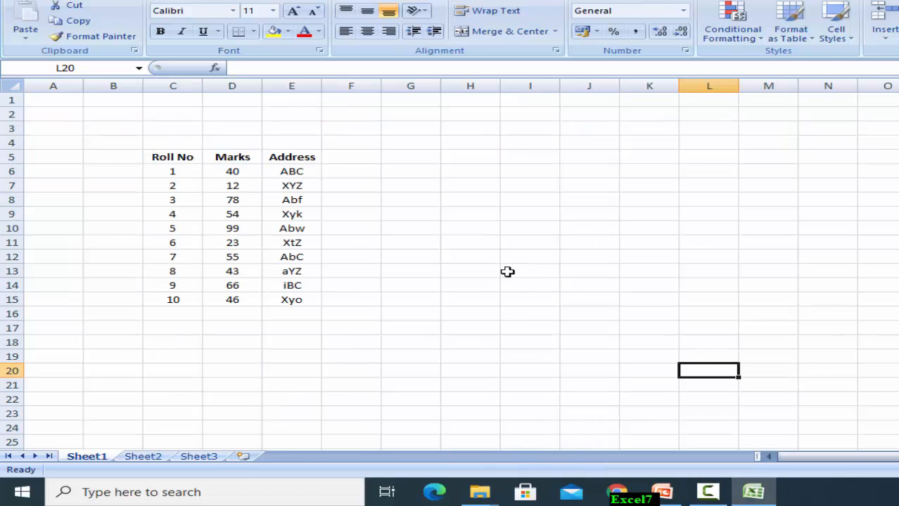
pyautogui.click(470, 312)
pyautogui.click(459, 284)
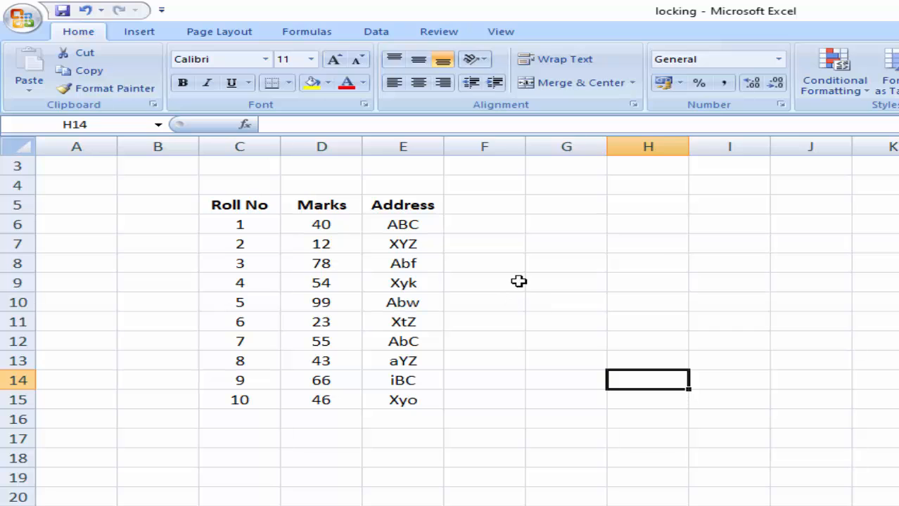
pyautogui.click(696, 339)
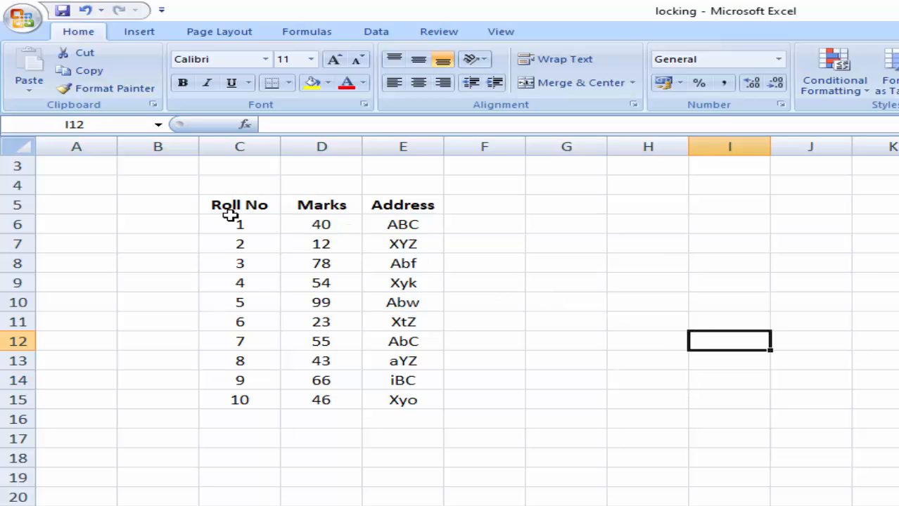
pyautogui.click(614, 294)
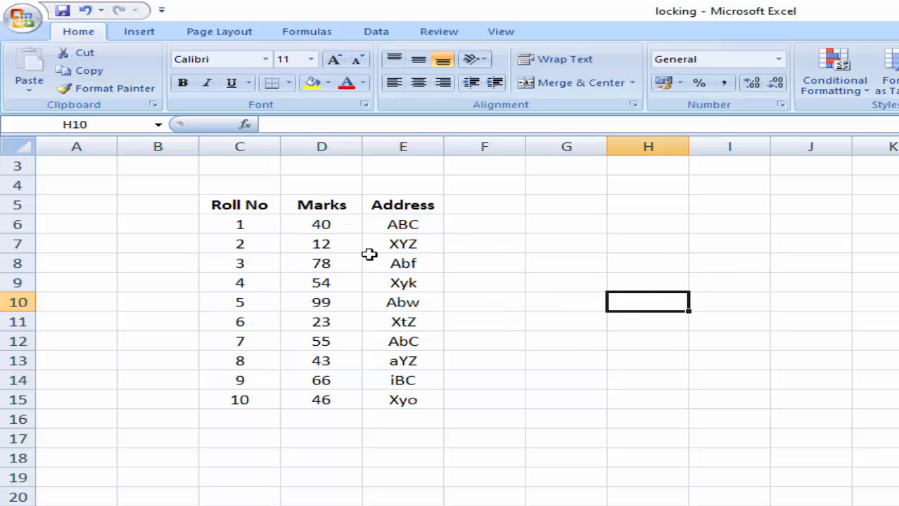
pyautogui.moveTo(223, 206); pyautogui.dragTo(329, 399)
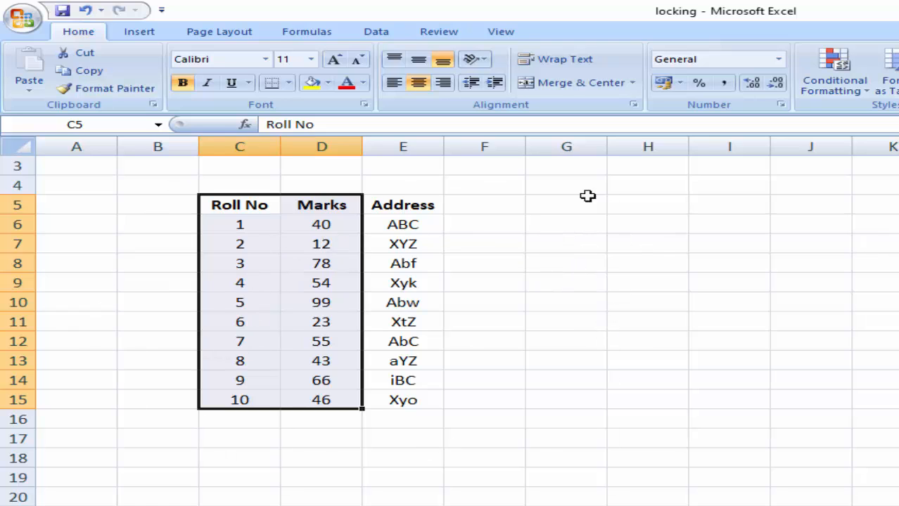
pyautogui.click(258, 282)
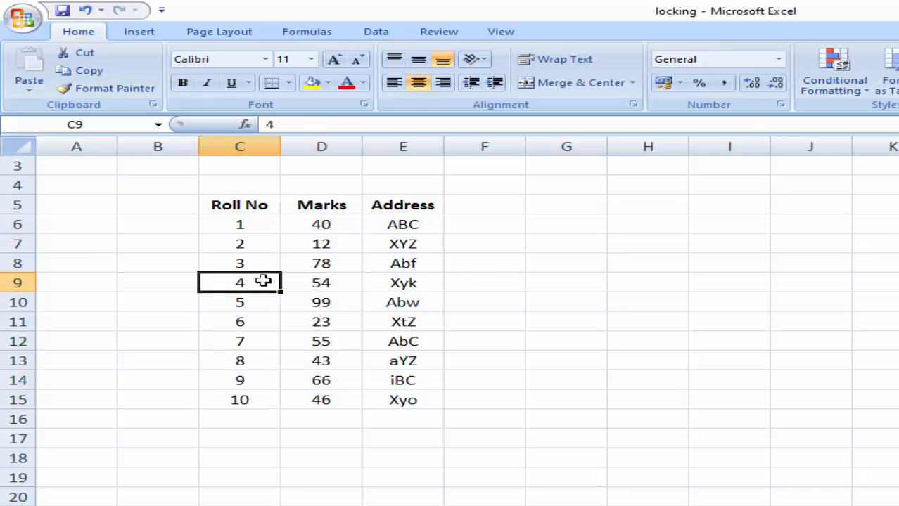
pyautogui.click(244, 303)
pyautogui.click(306, 303)
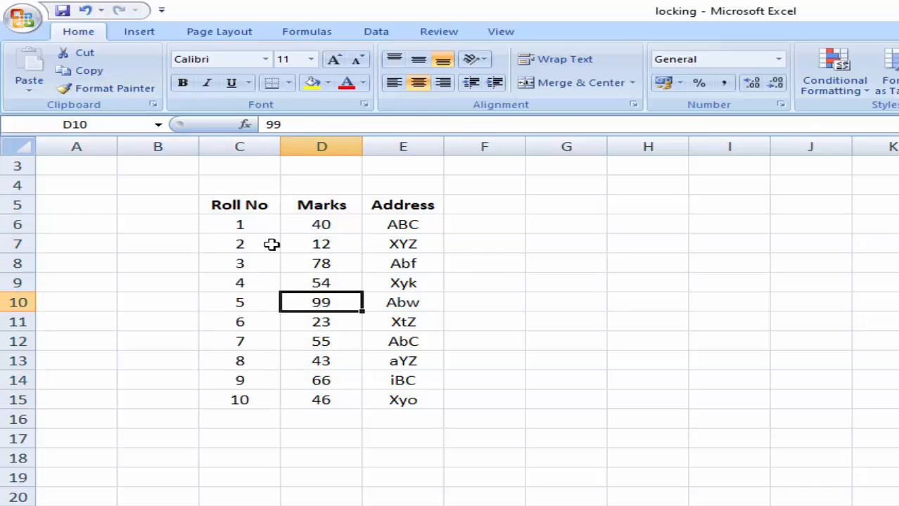
pyautogui.moveTo(233, 199); pyautogui.dragTo(318, 393)
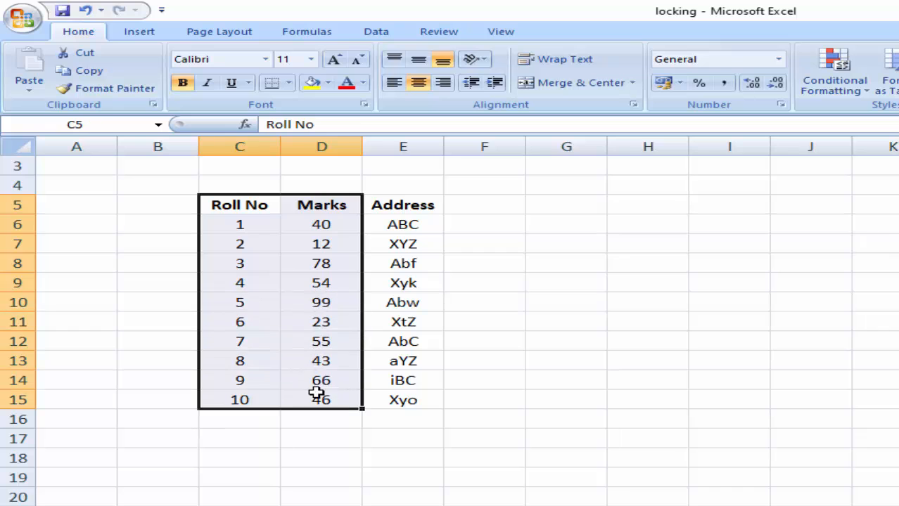
# - Clear the Locked protection option on the Roll No and Marks cells C5:D15
pyautogui.rightClick(311, 232)
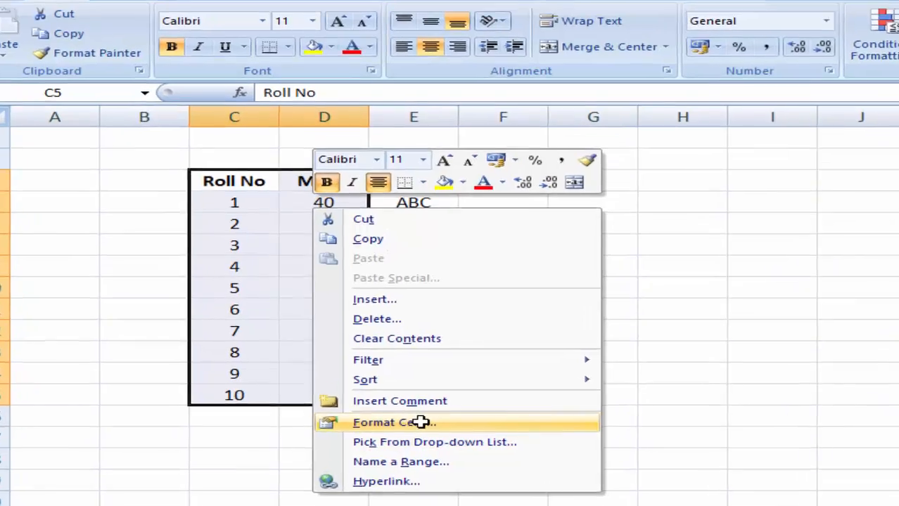
pyautogui.click(410, 425)
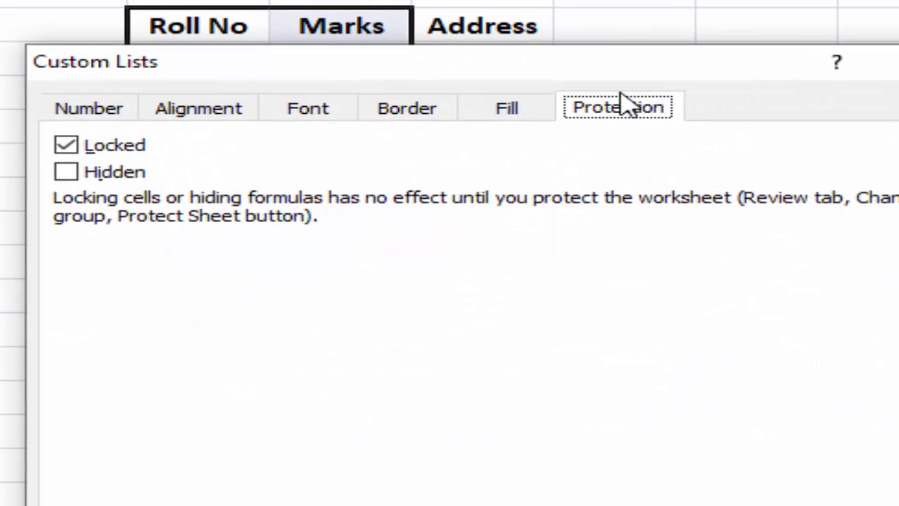
pyautogui.moveTo(638, 74); pyautogui.dragTo(898, 4)
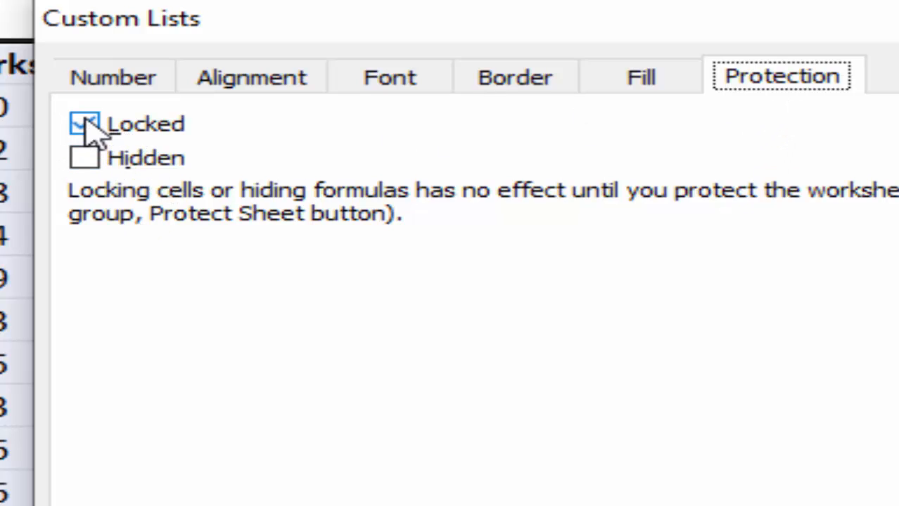
pyautogui.click(85, 124)
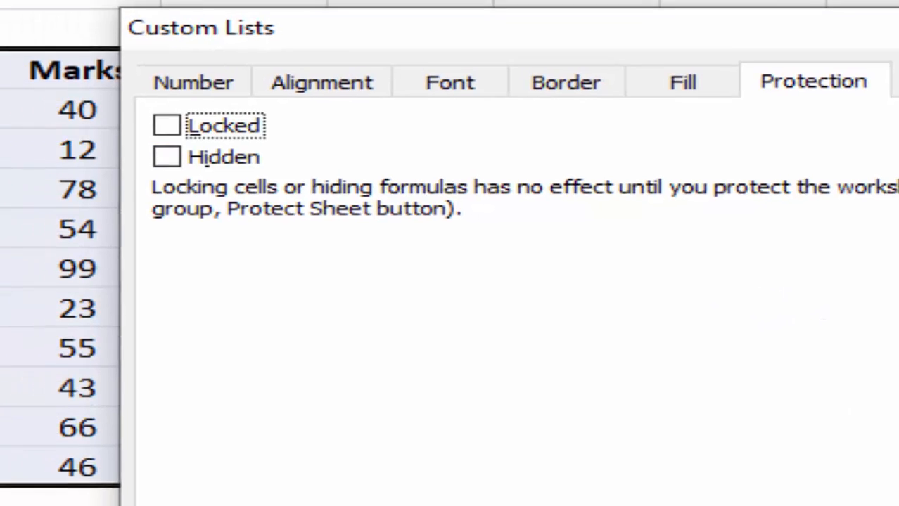
pyautogui.click(883, 503)
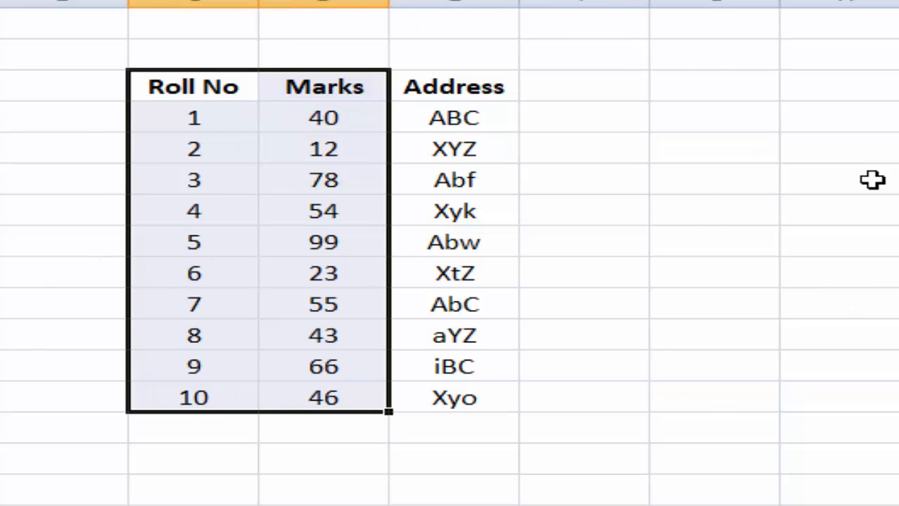
# - Protect Sheet1 with a password, re-entering the password to confirm it
pyautogui.click(858, 212)
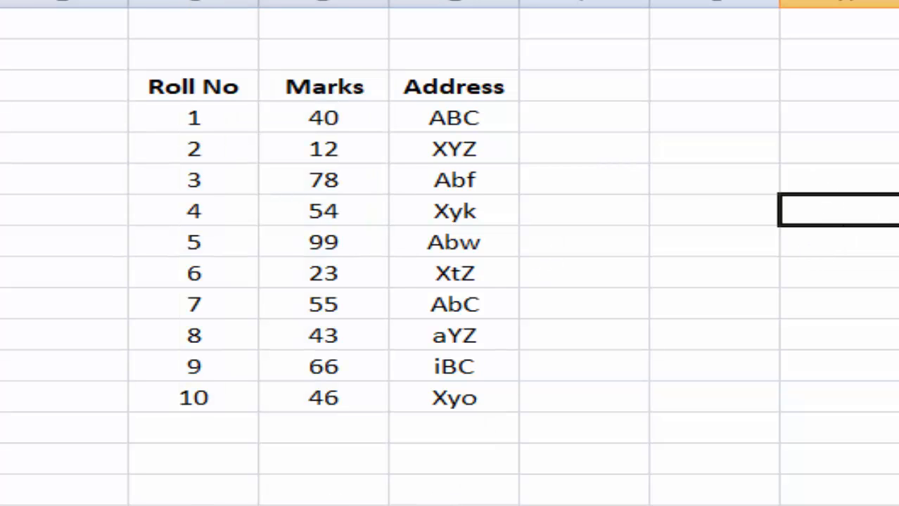
pyautogui.rightClick(188, 435)
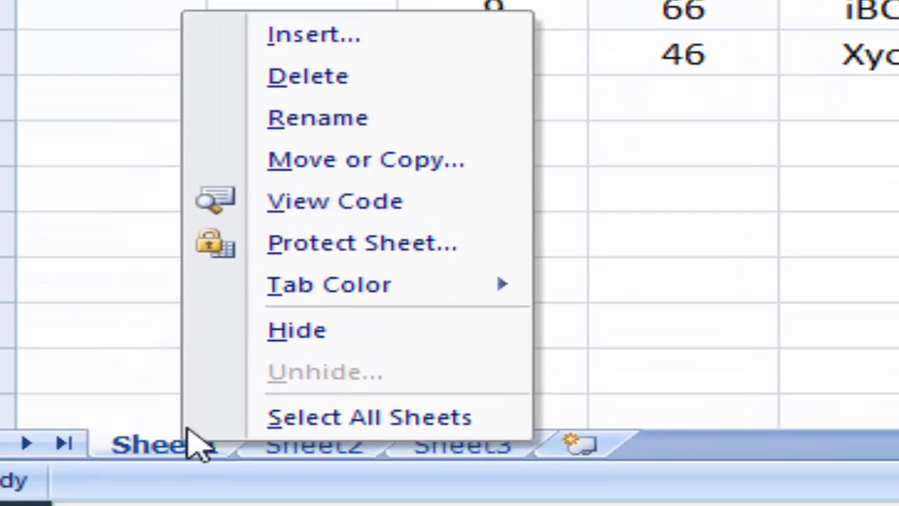
pyautogui.click(392, 246)
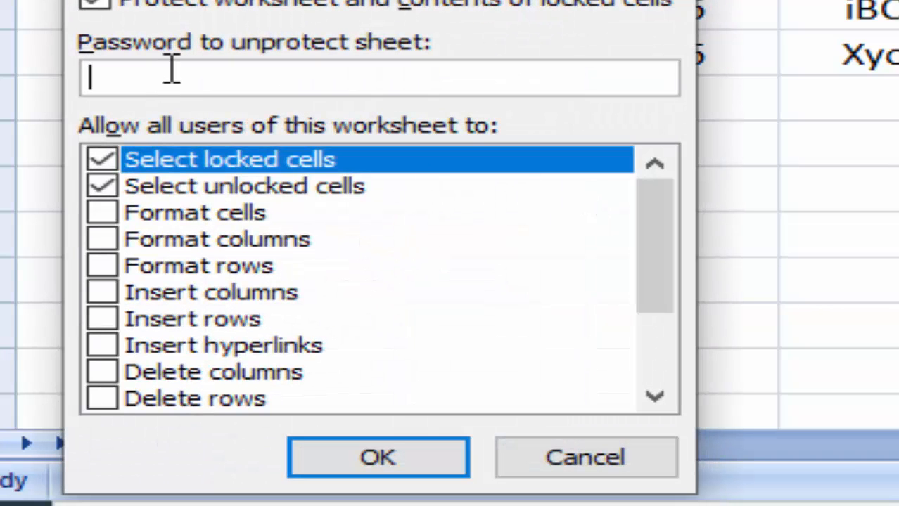
pyautogui.write('123')
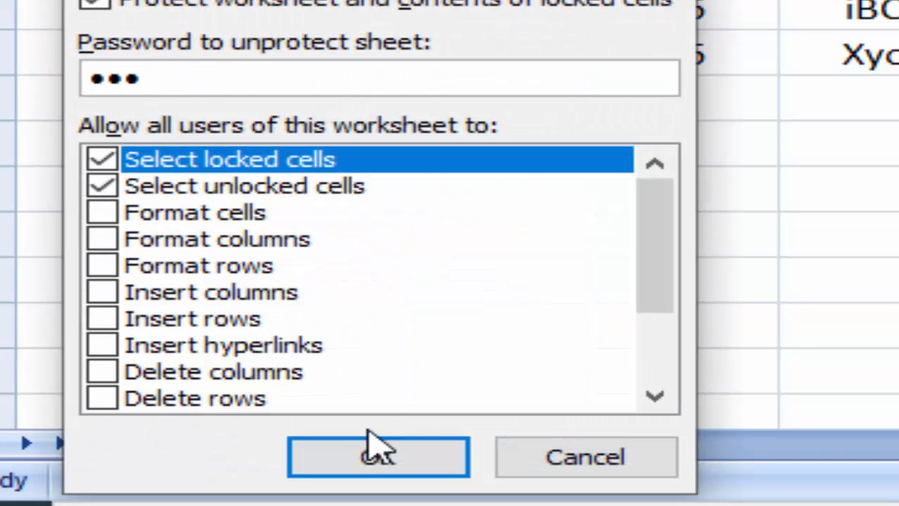
pyautogui.click(376, 458)
pyautogui.write('12')
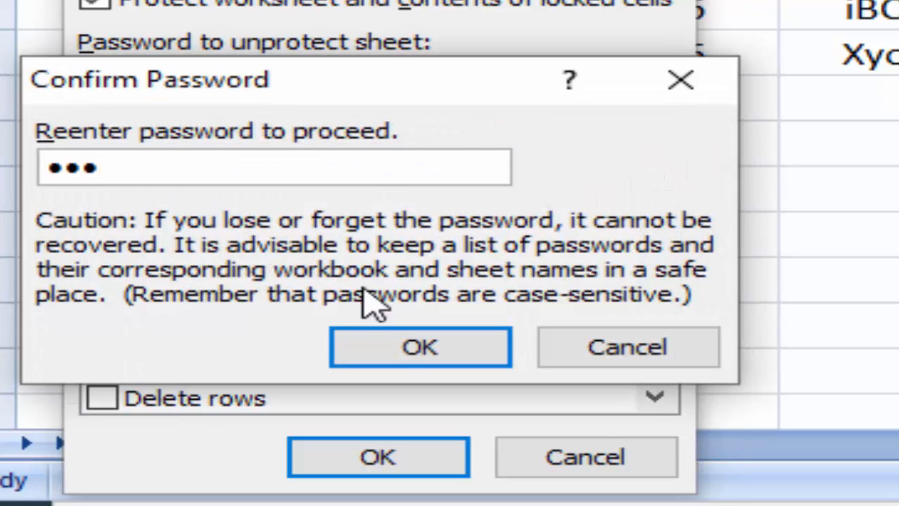
pyautogui.click(402, 360)
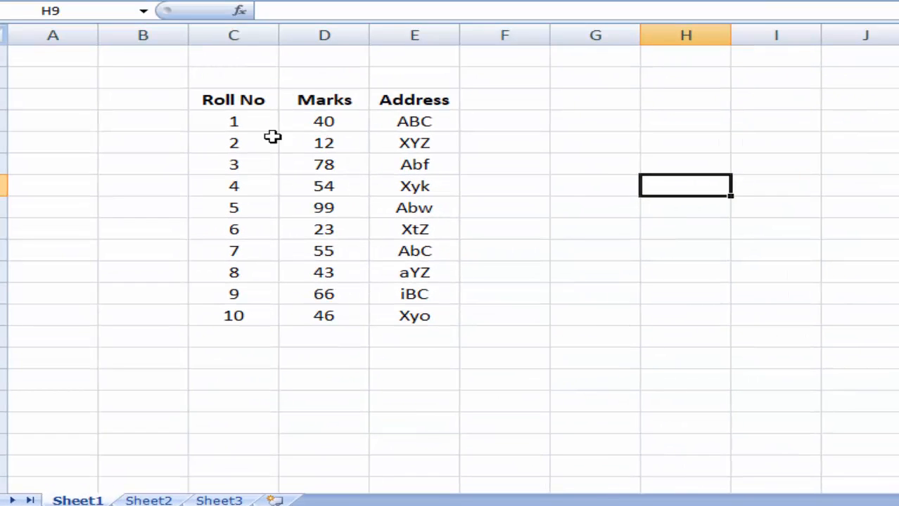
# - Test that a locked cell rejects deletion, then change the Roll No beside mark 54 to 6
pyautogui.click(525, 187)
pyautogui.press('Delete')
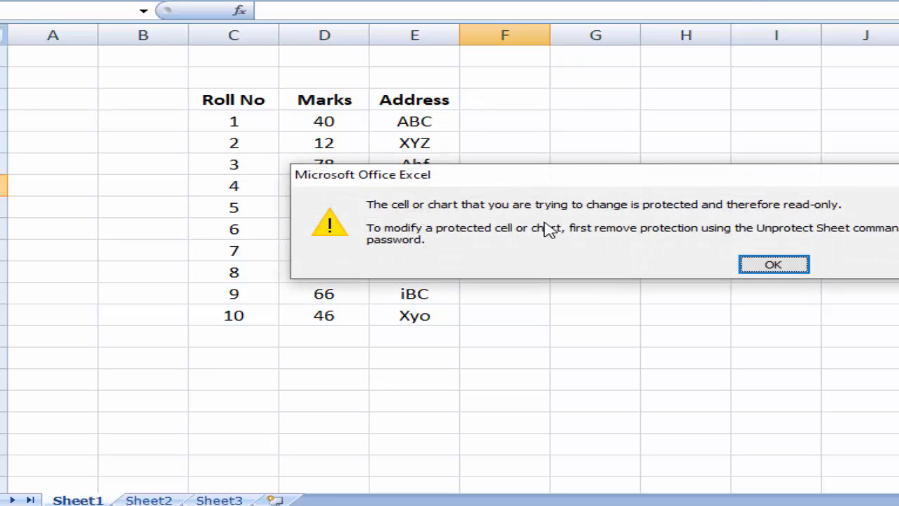
pyautogui.click(770, 267)
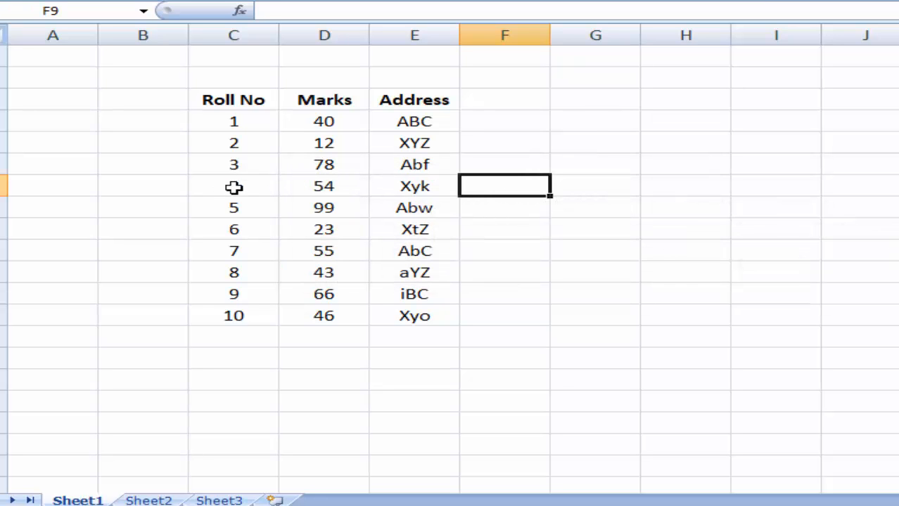
pyautogui.click(235, 187)
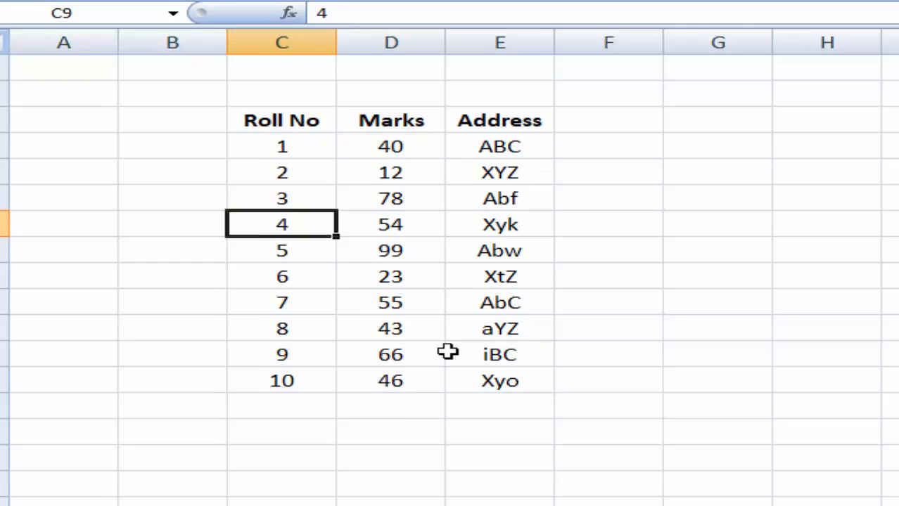
pyautogui.write('6')
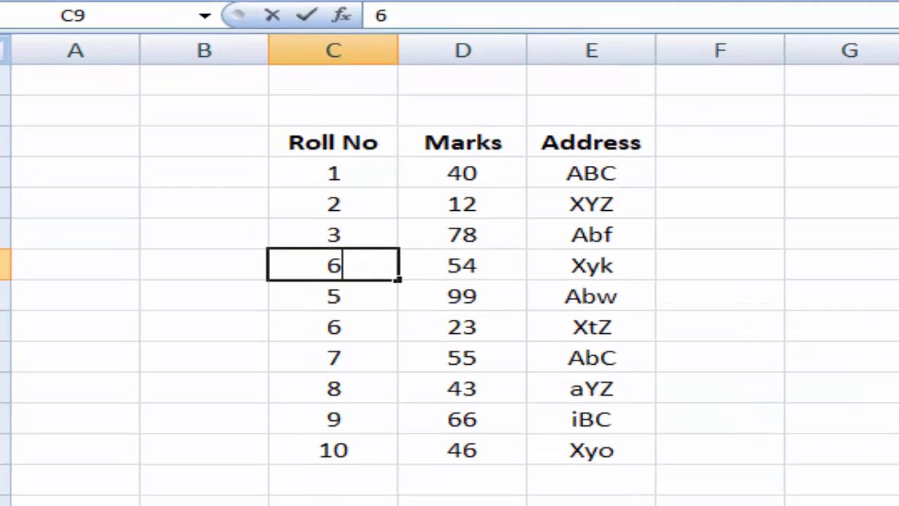
pyautogui.click(827, 380)
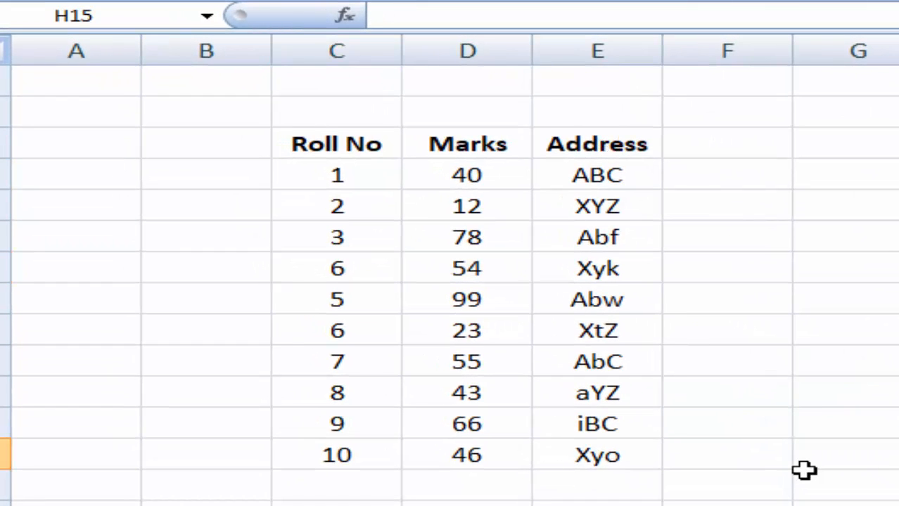
# - Try editing an empty cell and the Address cell XYZ, dismissing each protection warning
pyautogui.moveTo(309, 145); pyautogui.dragTo(454, 454)
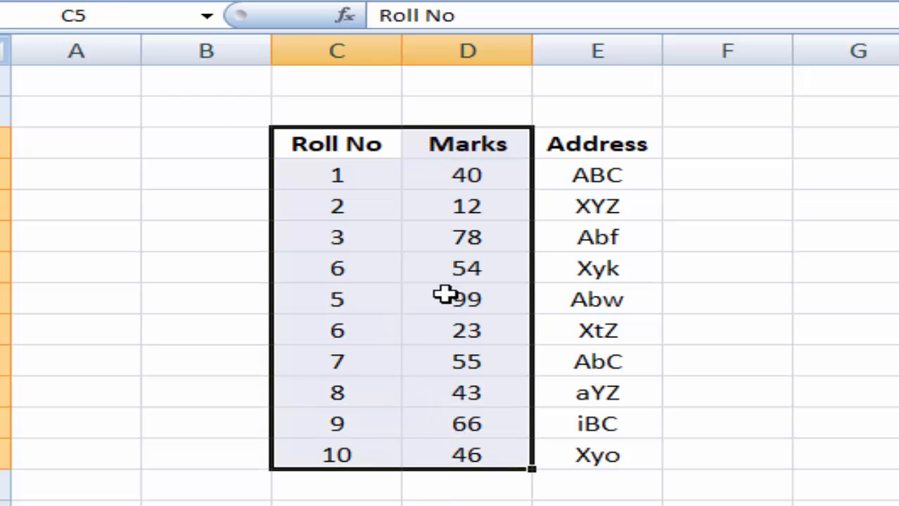
pyautogui.click(884, 240)
pyautogui.click(770, 364)
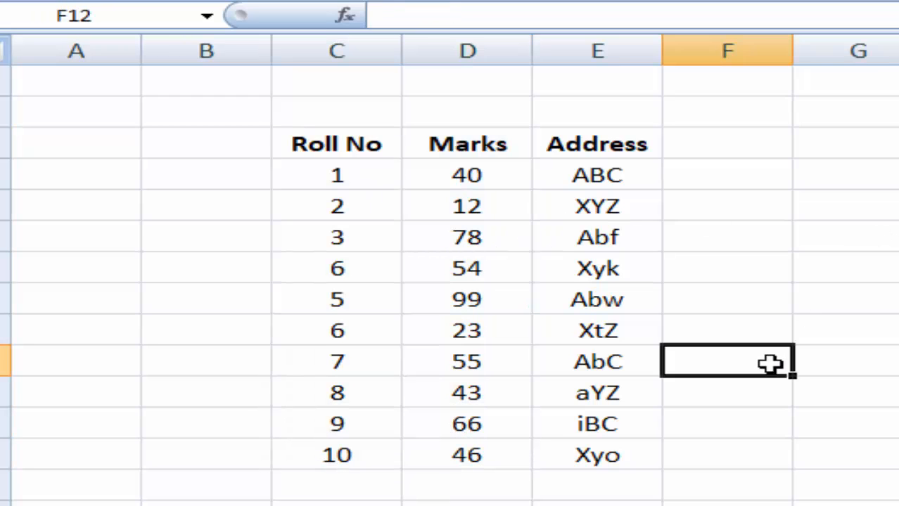
pyautogui.doubleClick(770, 364)
pyautogui.click(897, 380)
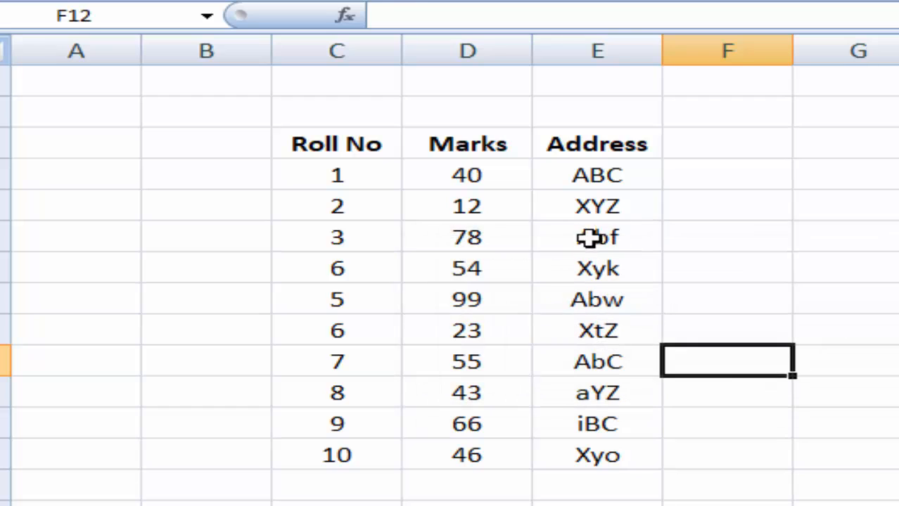
pyautogui.doubleClick(589, 214)
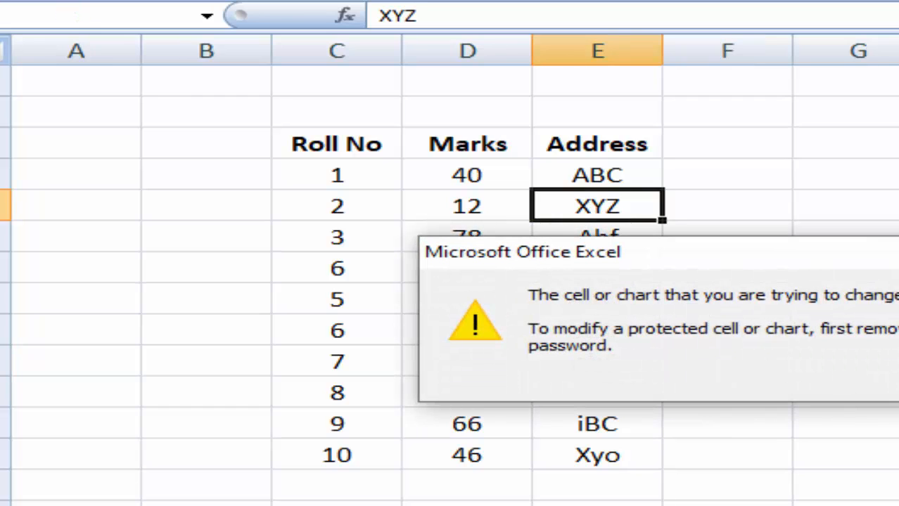
pyautogui.click(897, 380)
pyautogui.click(897, 451)
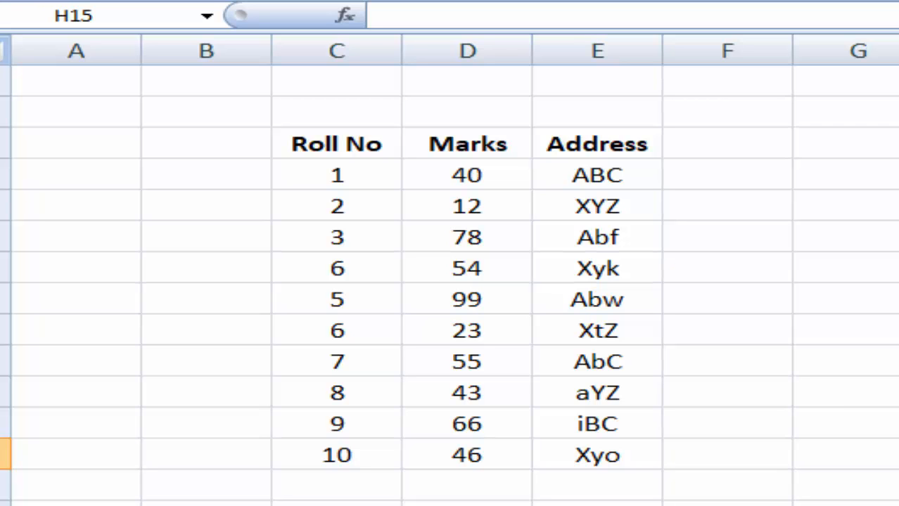
# - Select the Roll No and Marks range, then select the whole sheet with Ctrl+A and bring up its context menu
pyautogui.moveTo(301, 144); pyautogui.dragTo(459, 447)
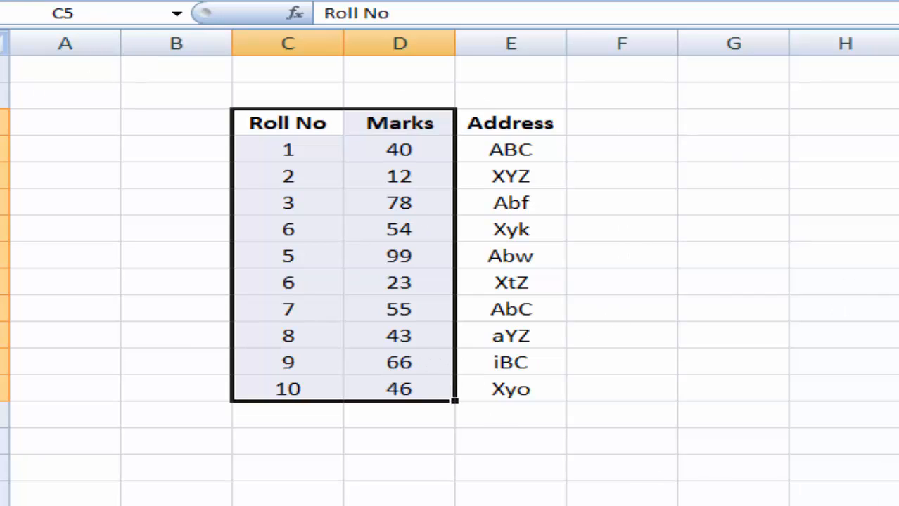
pyautogui.press('F10')
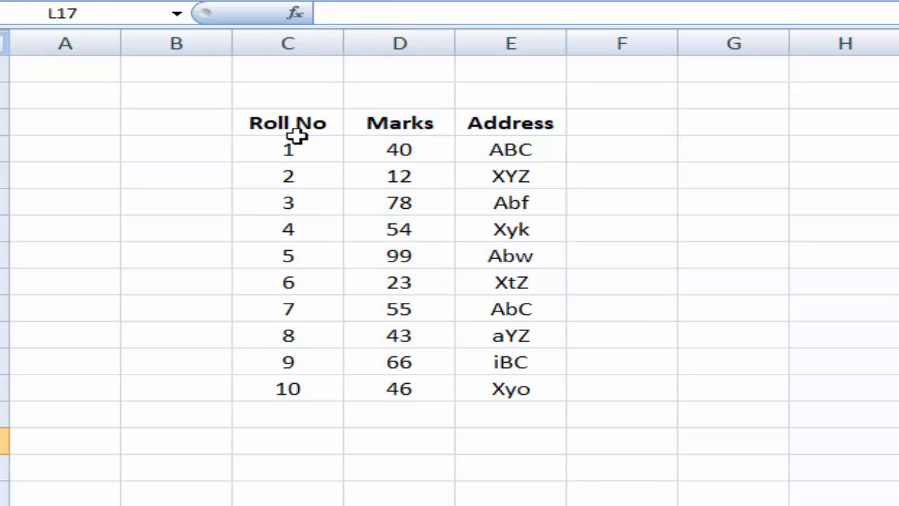
pyautogui.moveTo(263, 121); pyautogui.dragTo(380, 379)
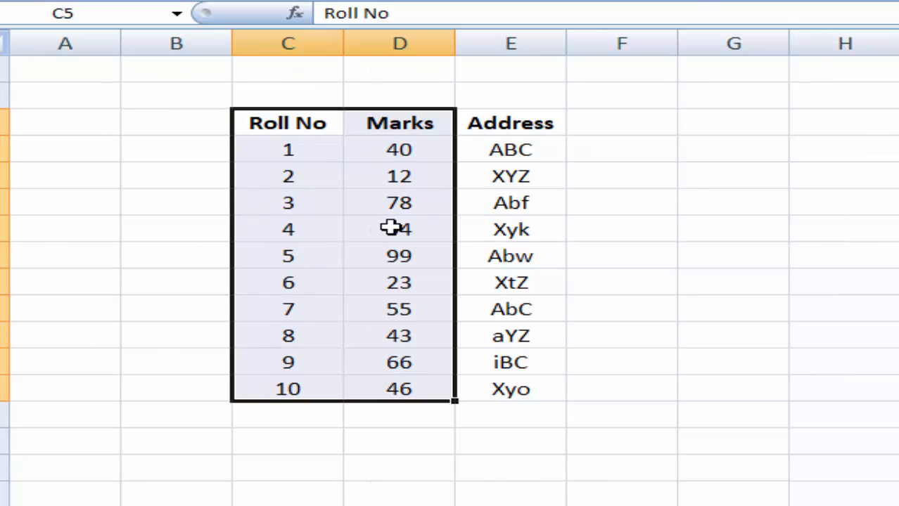
pyautogui.click(741, 202)
pyautogui.click(853, 233)
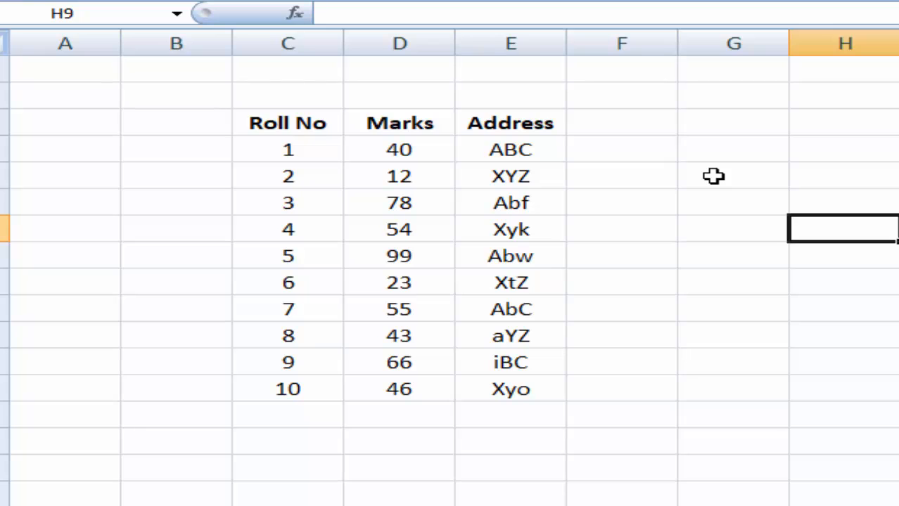
pyautogui.hotkey('ctrl', 'a')
pyautogui.rightClick(730, 153)
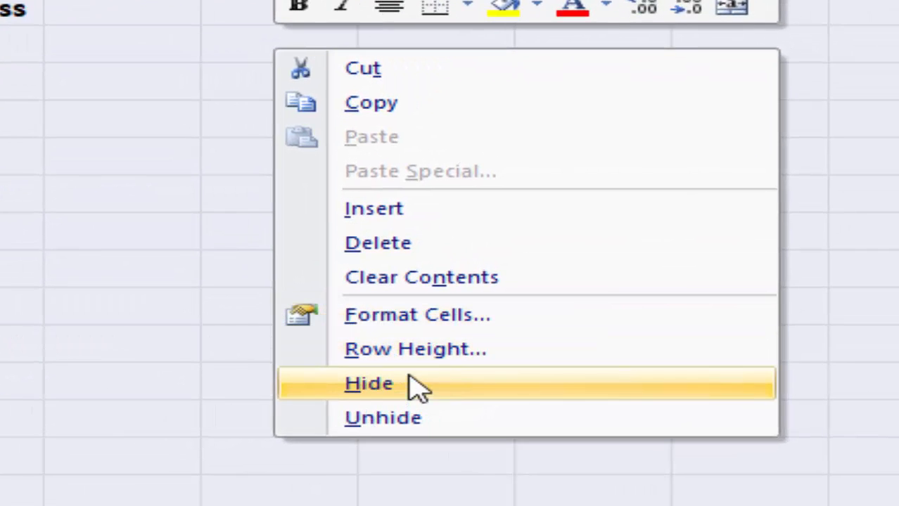
# - Unlock every cell on the sheet via Format Cells Protection
pyautogui.click(411, 317)
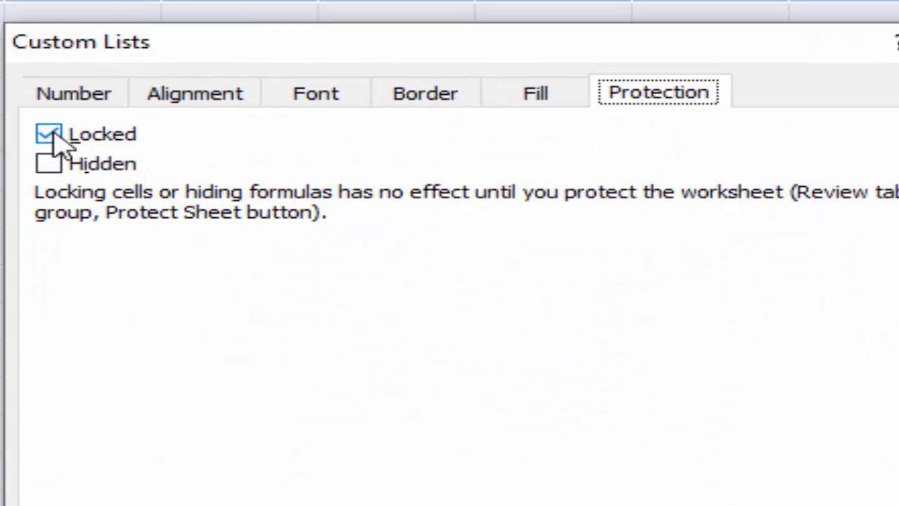
pyautogui.click(48, 134)
pyautogui.click(532, 451)
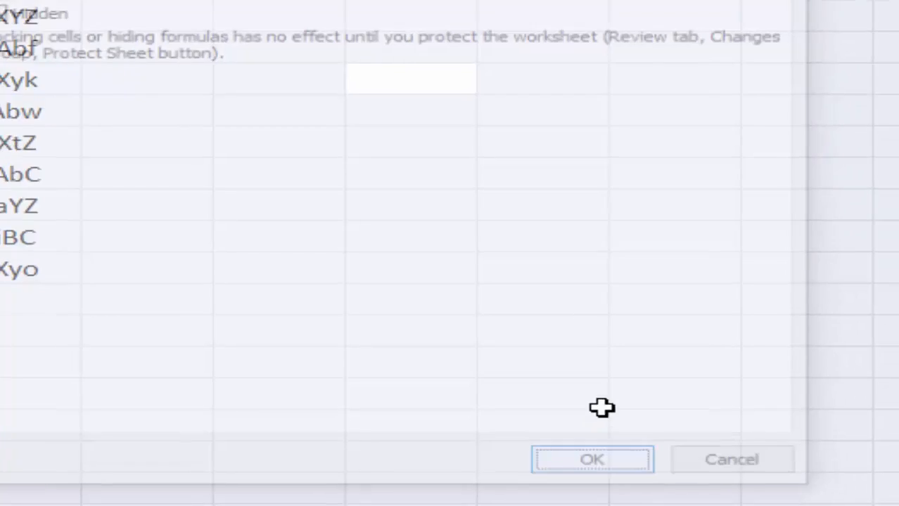
# - Select the Roll No and Marks cells and switch their Locked option back on
pyautogui.click(556, 237)
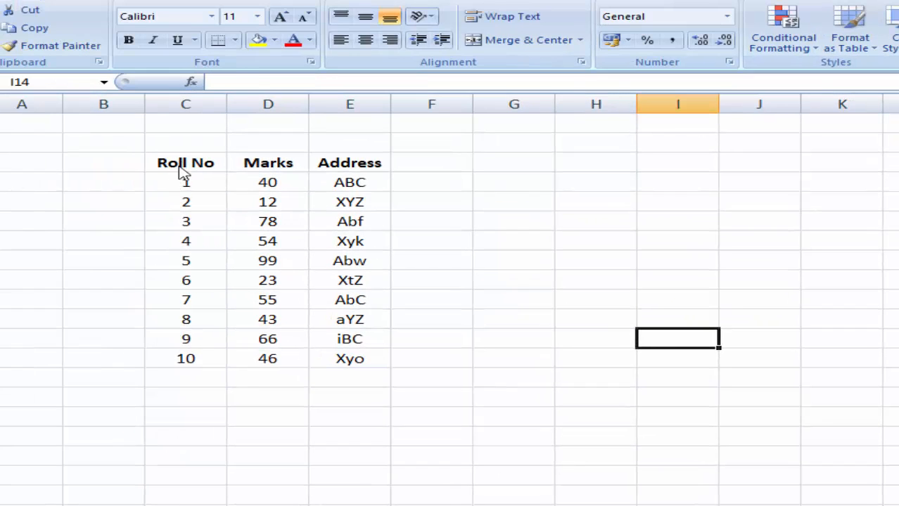
pyautogui.moveTo(181, 168); pyautogui.dragTo(256, 355)
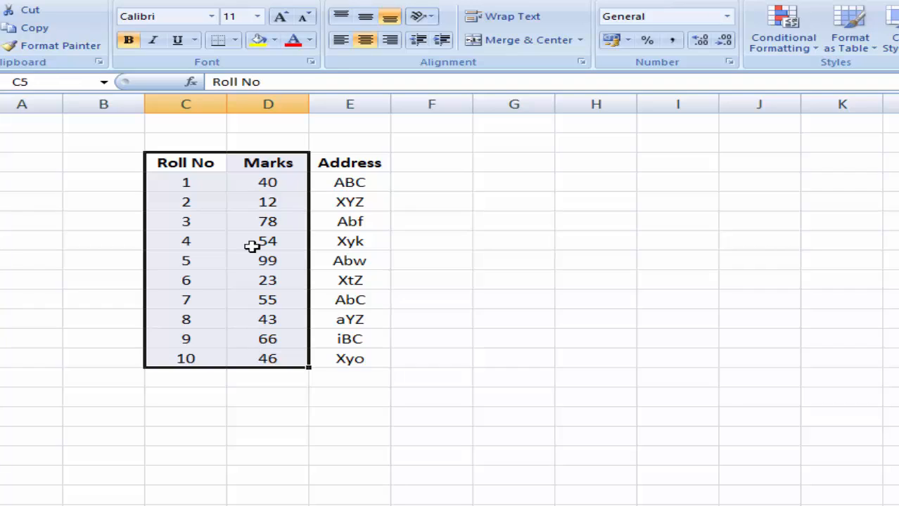
pyautogui.rightClick(248, 229)
pyautogui.moveTo(337, 385)
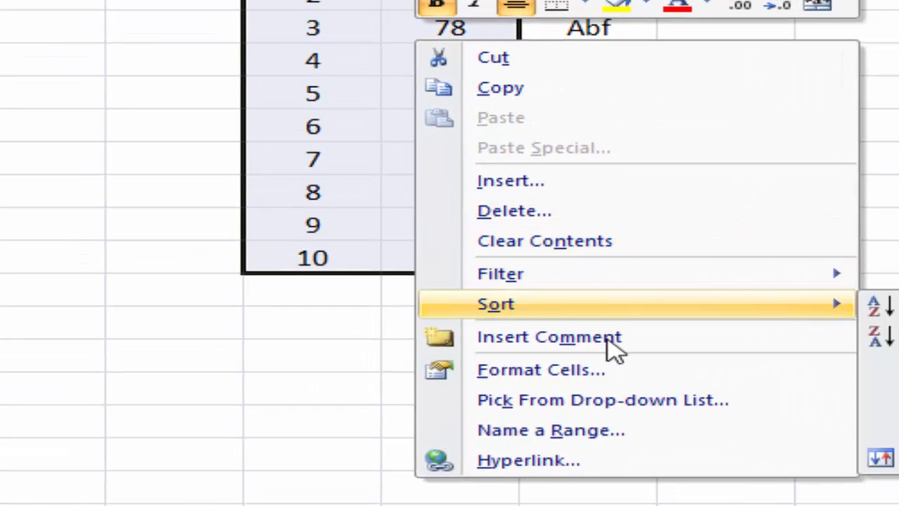
pyautogui.click(616, 373)
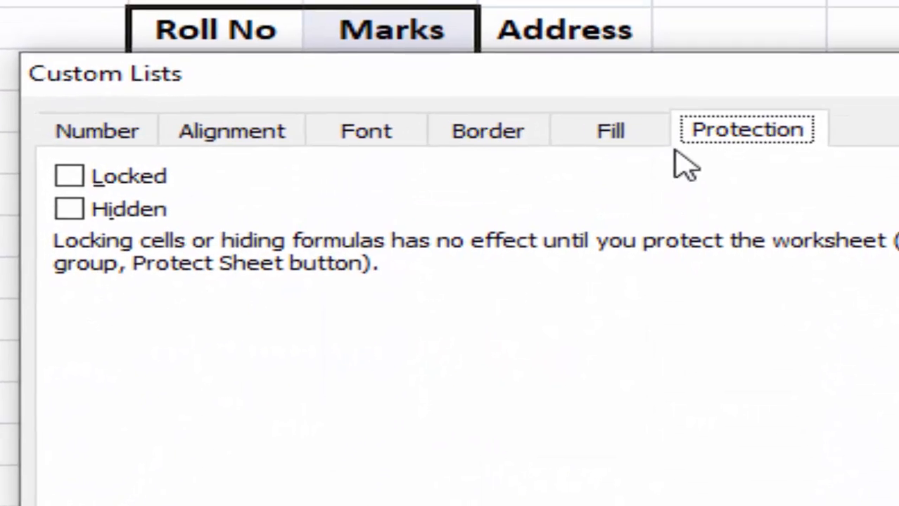
pyautogui.click(70, 178)
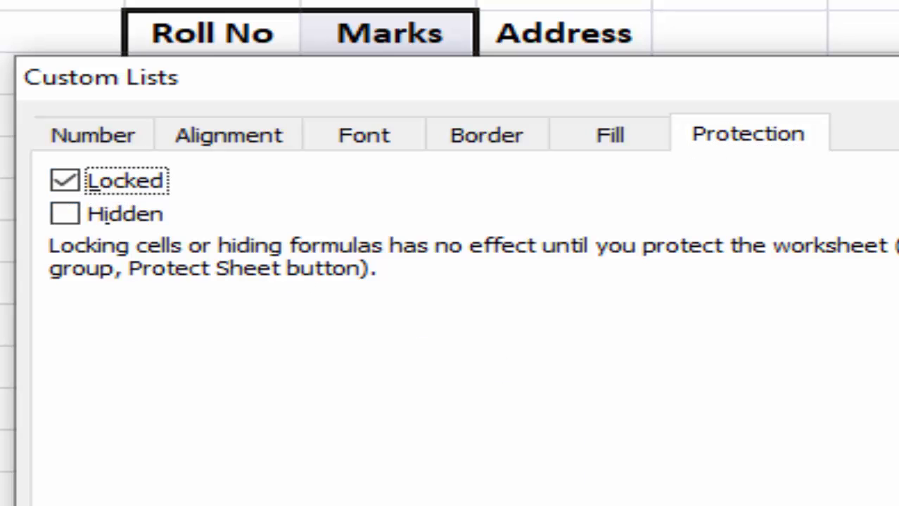
pyautogui.press('Escape')
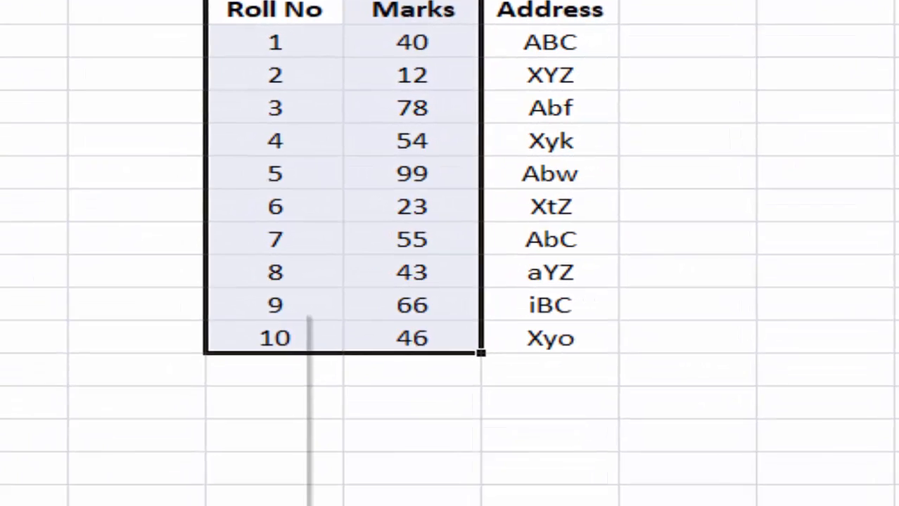
# - Protect Sheet1 again from its tab menu, entering and re-entering the password
pyautogui.rightClick(210, 468)
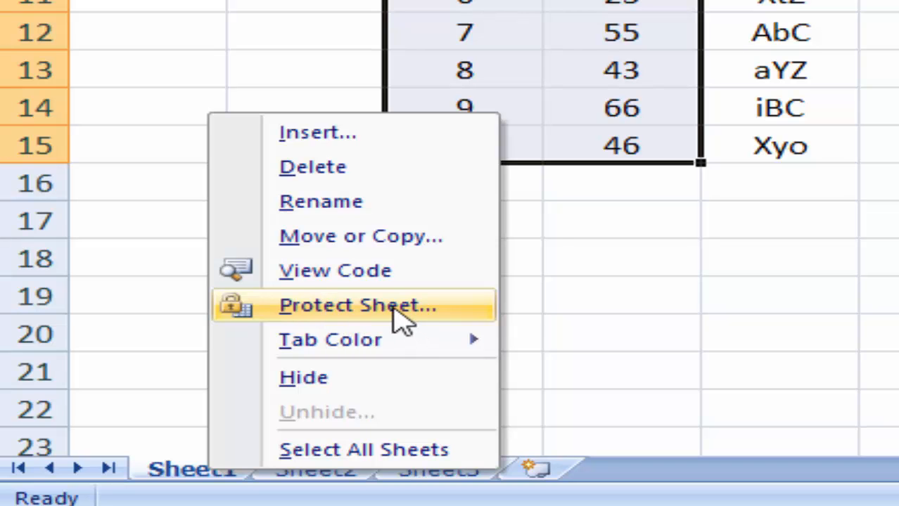
pyautogui.click(397, 309)
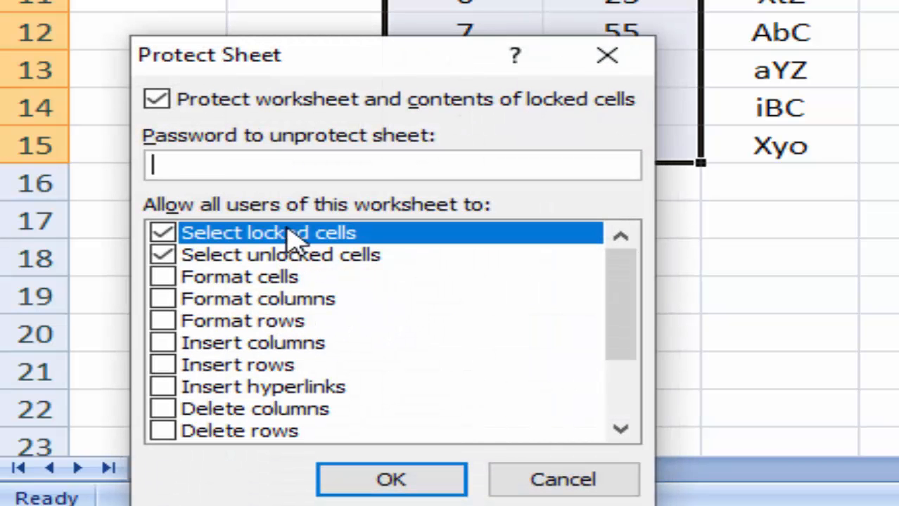
pyautogui.click(403, 481)
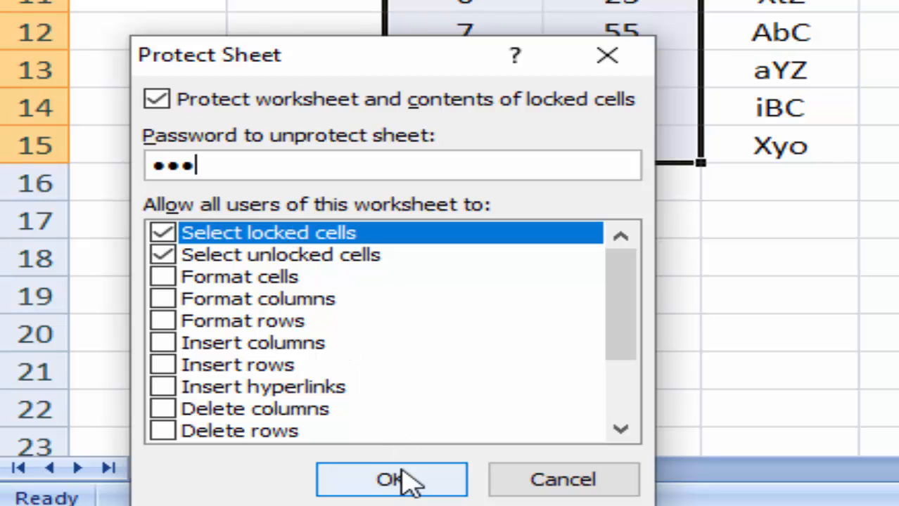
pyautogui.write('123')
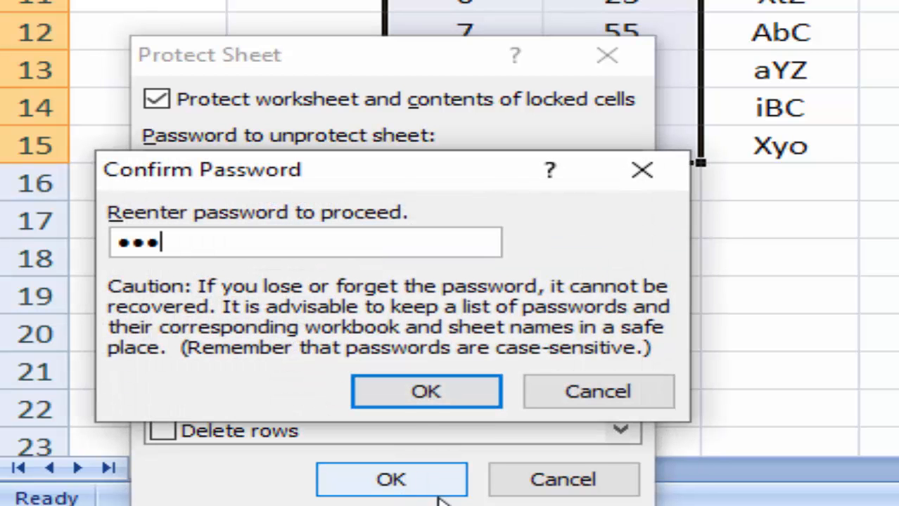
pyautogui.click(404, 387)
# - Confirm the locked Roll No cell 5 can't be deleted and dismiss the warning
pyautogui.click(508, 30)
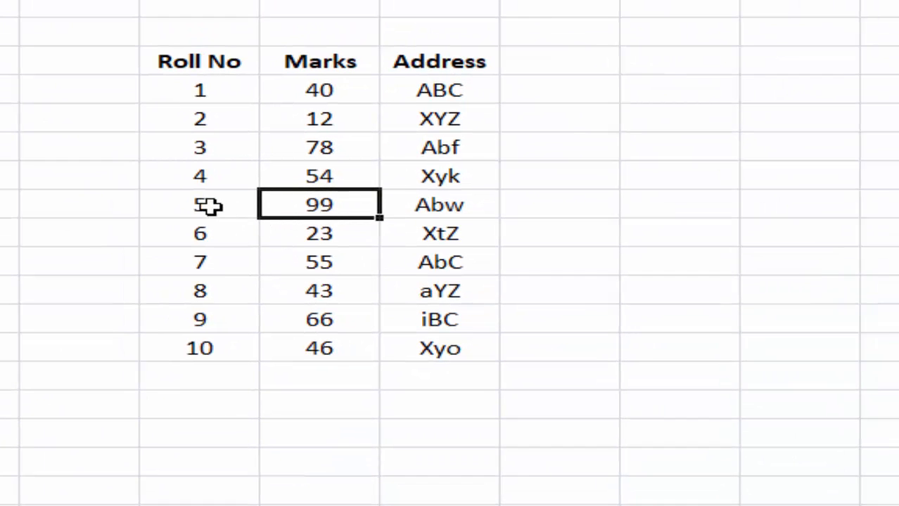
pyautogui.click(208, 206)
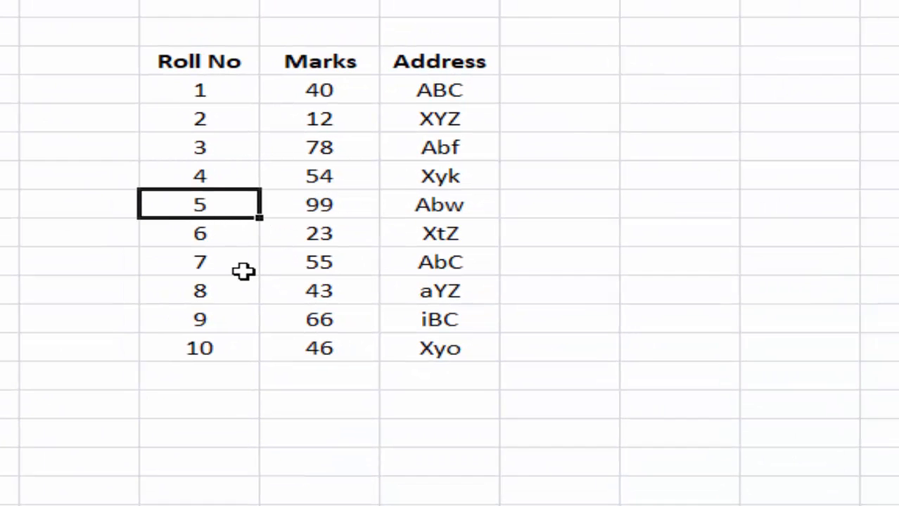
pyautogui.press('Delete')
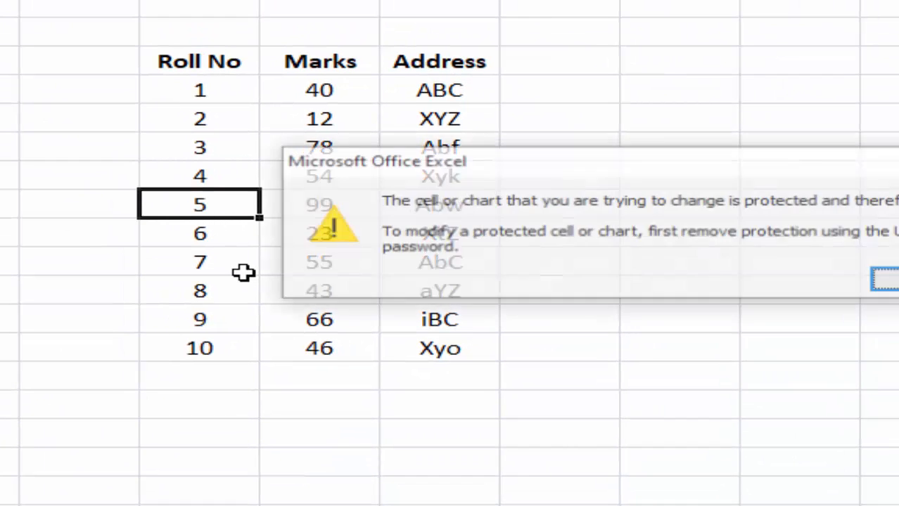
pyautogui.click(882, 278)
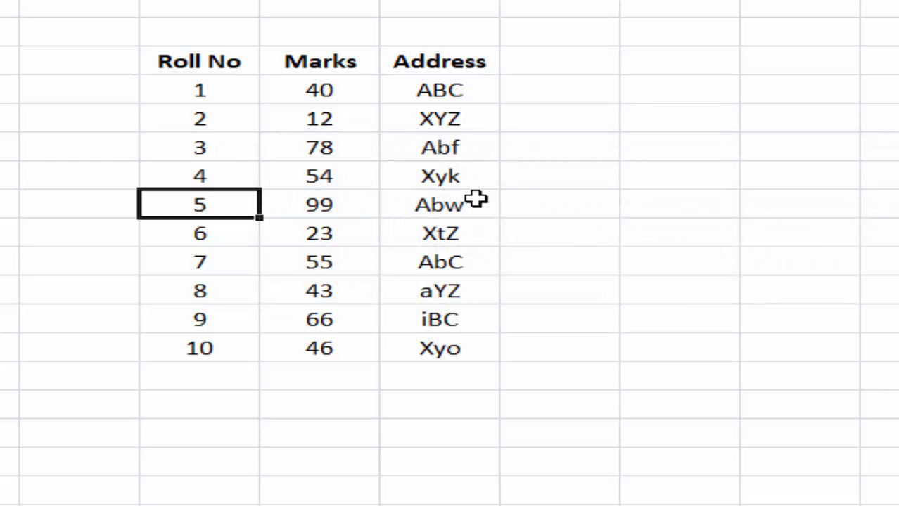
# - Enter 'wee' as the Address in row 4, then switch to the Text to columns workbook
pyautogui.click(450, 178)
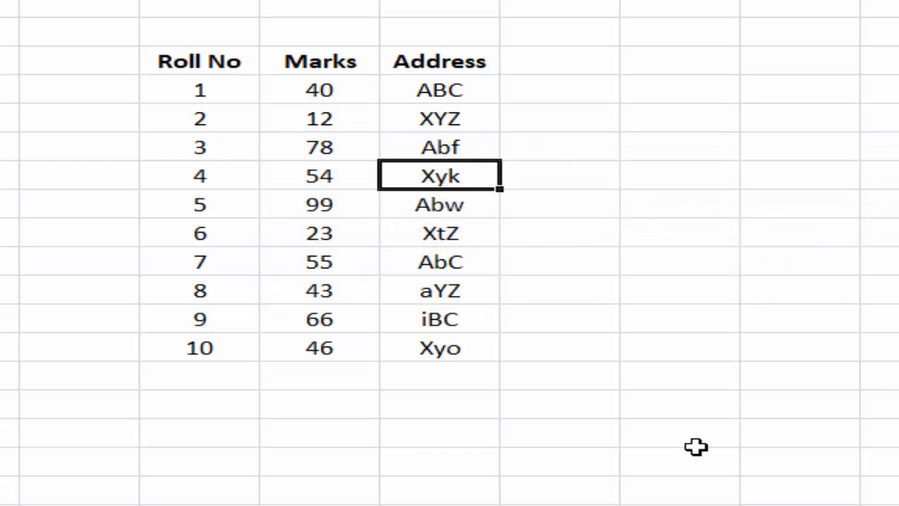
pyautogui.write('wee')
pyautogui.click(724, 462)
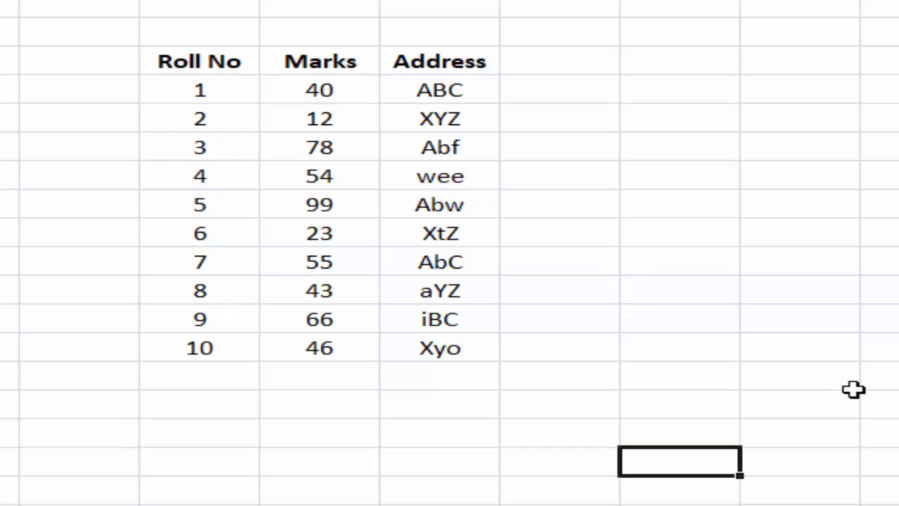
pyautogui.click(736, 317)
pyautogui.click(647, 214)
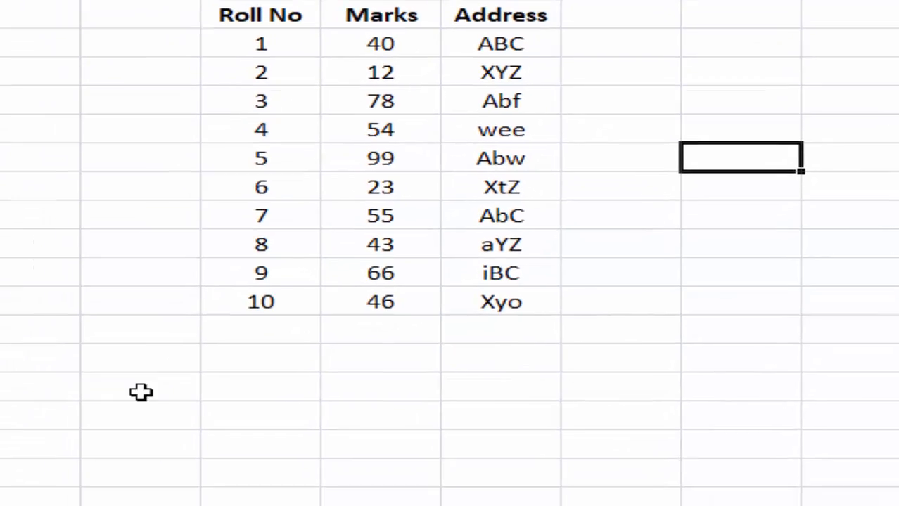
pyautogui.click(471, 355)
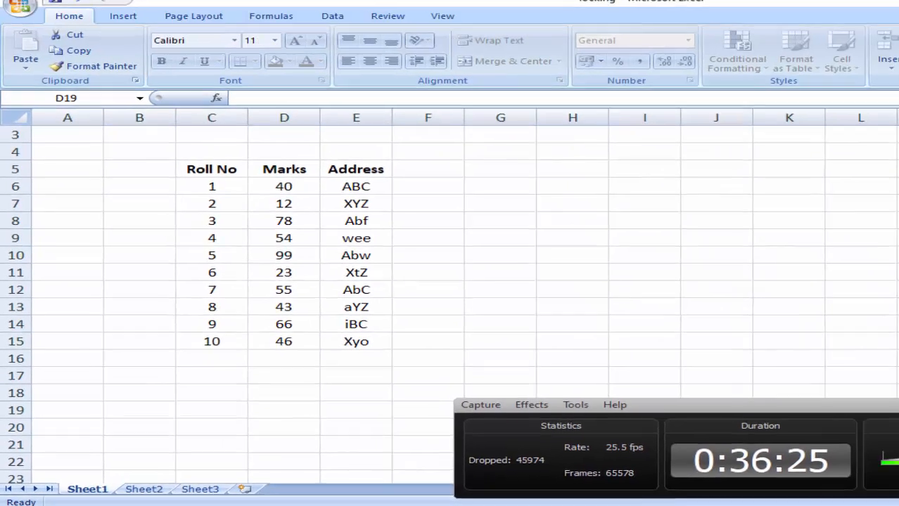
pyautogui.hotkey('alt', 'Tab')
# - Select the twelve full names in A1:A12 on the Text to columns sheet
pyautogui.click(491, 278)
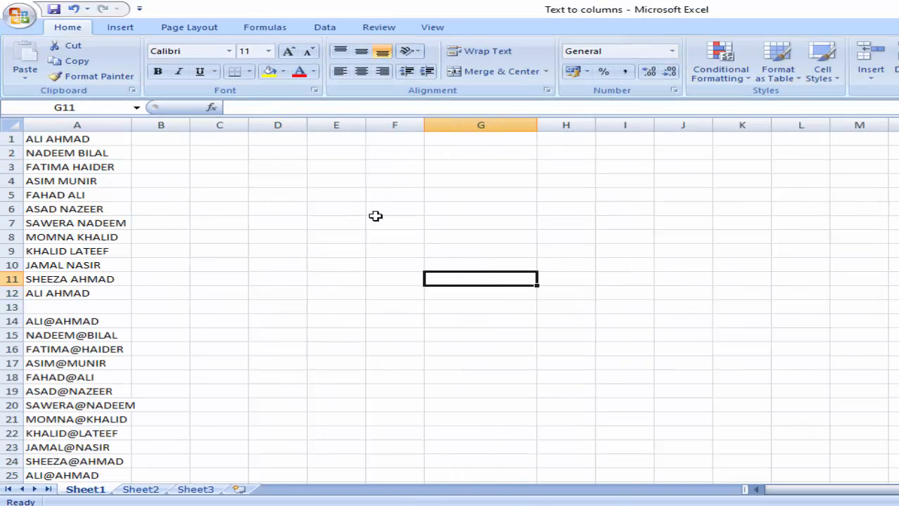
pyautogui.click(317, 261)
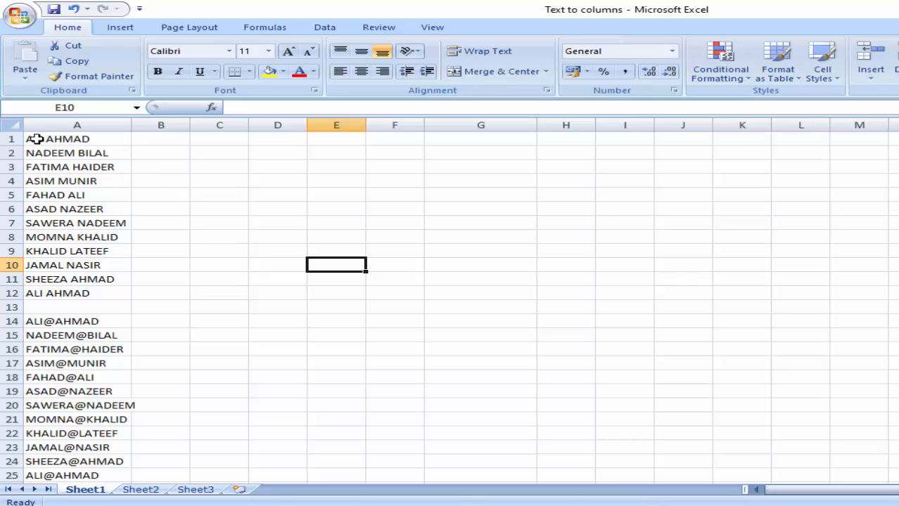
pyautogui.moveTo(30, 140); pyautogui.dragTo(76, 293)
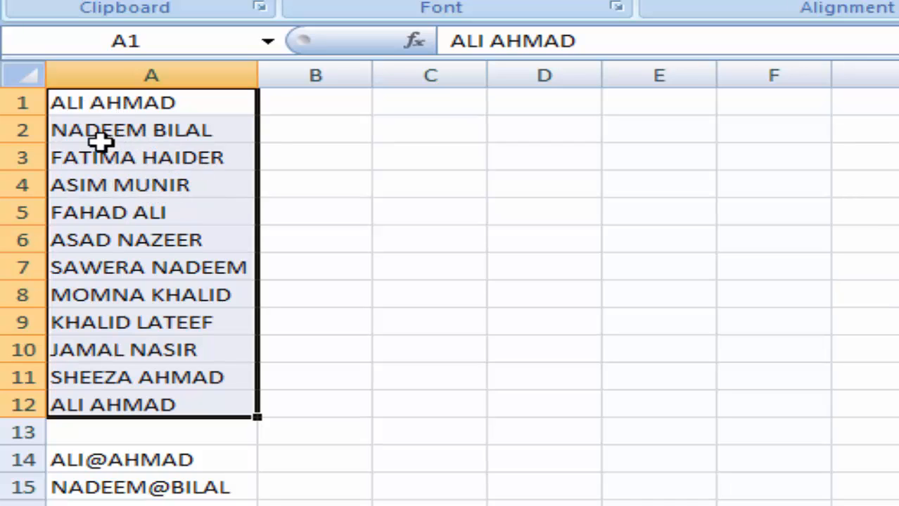
pyautogui.moveTo(433, 109); pyautogui.dragTo(531, 106)
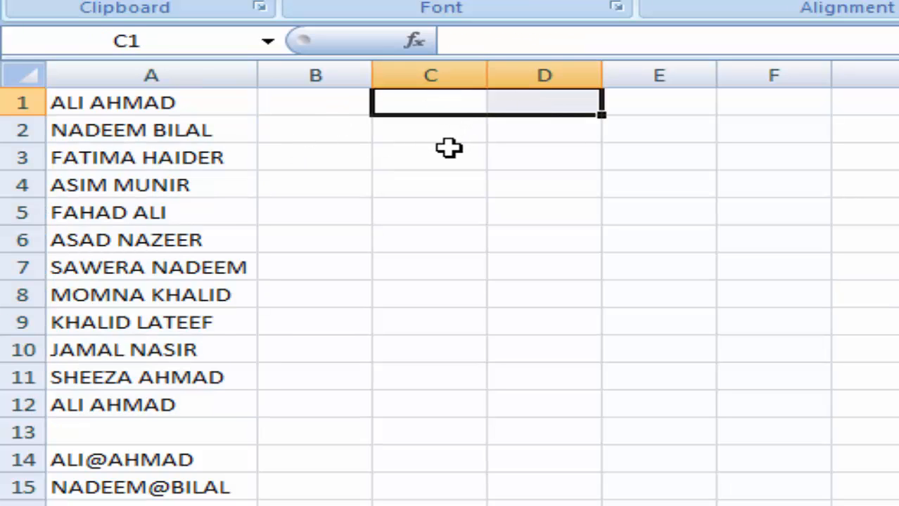
pyautogui.click(449, 102)
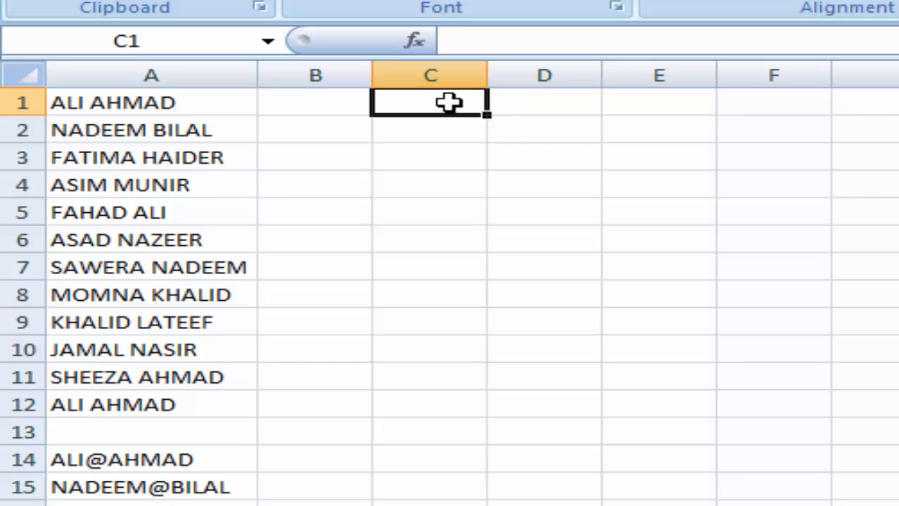
pyautogui.click(538, 110)
pyautogui.click(610, 213)
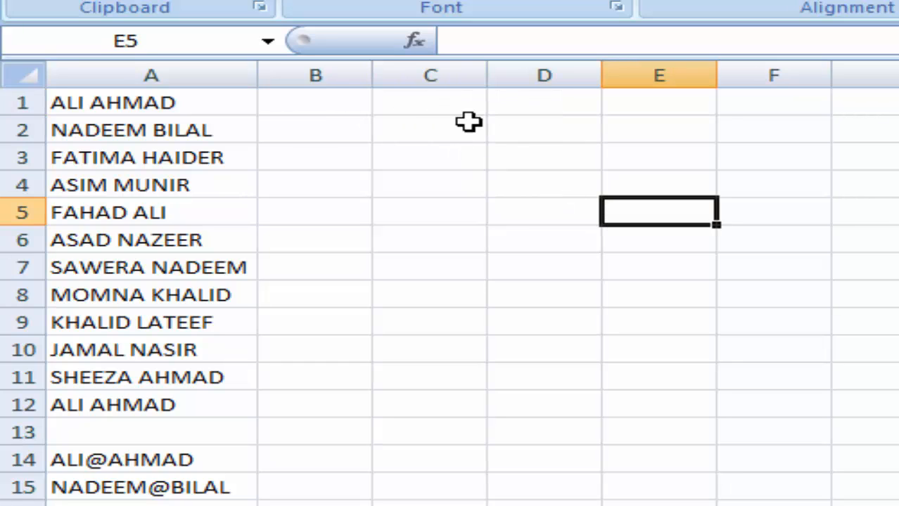
pyautogui.click(501, 260)
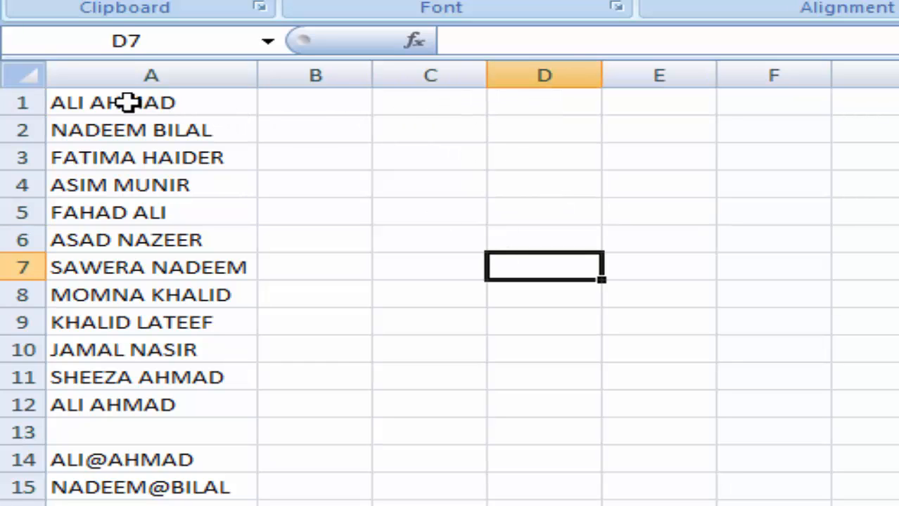
pyautogui.moveTo(125, 100); pyautogui.dragTo(157, 400)
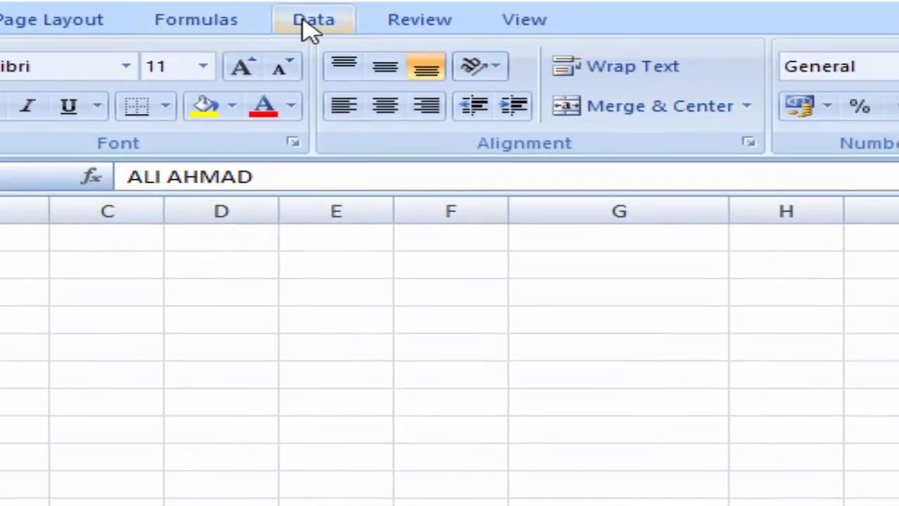
# - Start Text to Columns on the names as Delimited data split by Space
pyautogui.click(485, 0)
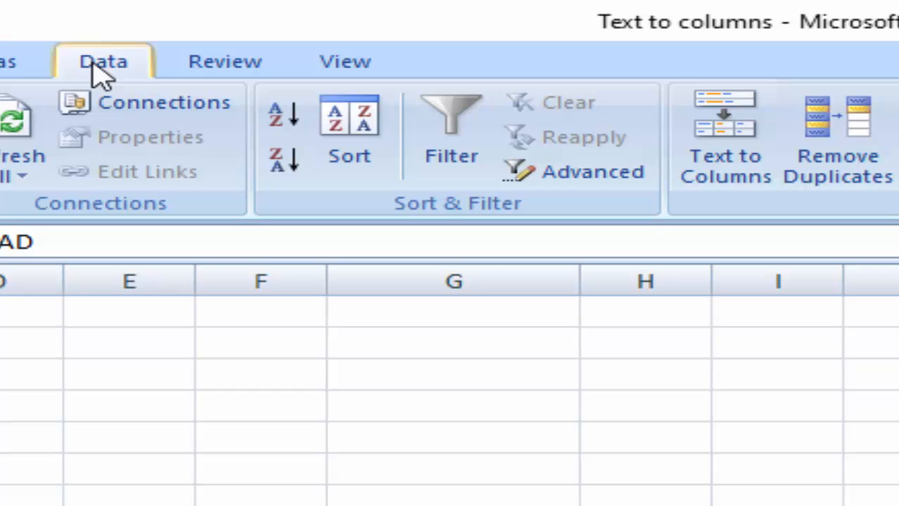
pyautogui.click(729, 179)
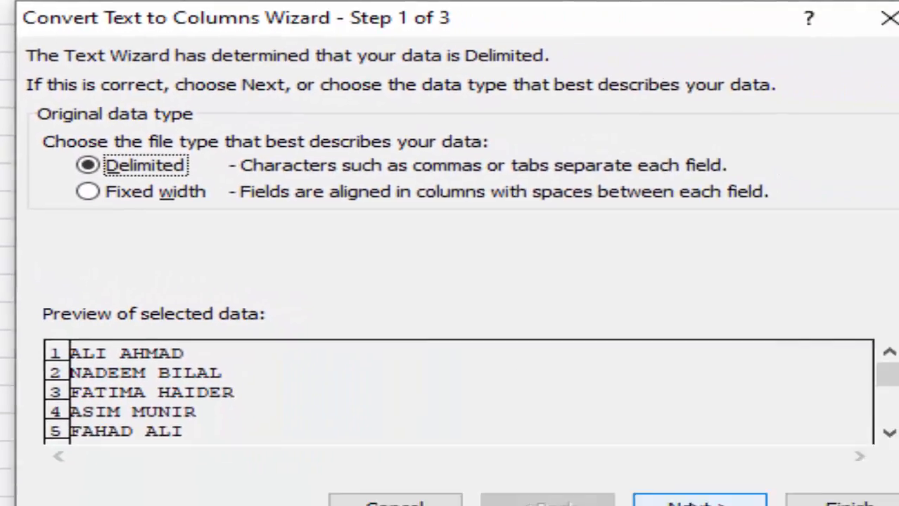
pyautogui.click(692, 492)
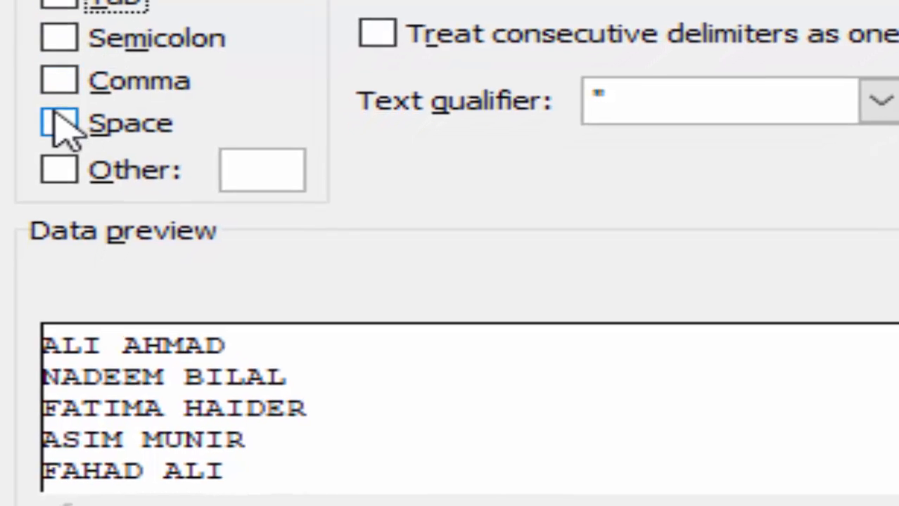
pyautogui.click(56, 145)
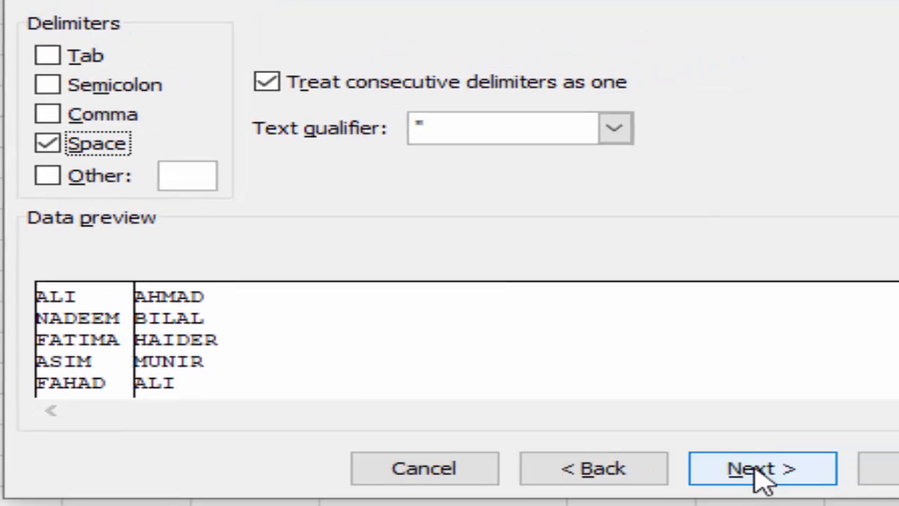
pyautogui.click(755, 469)
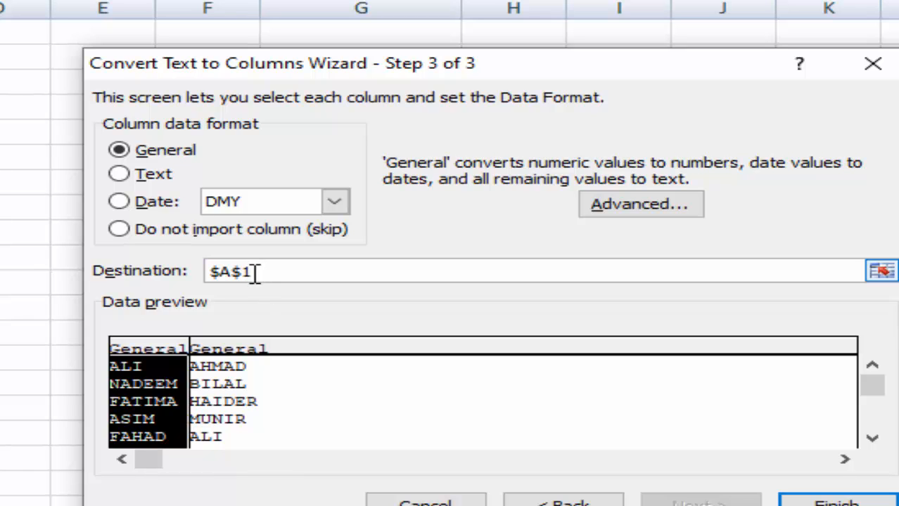
# - Set the destination to $C$1 and finish, putting first and last names in columns C and D
pyautogui.moveTo(257, 273); pyautogui.dragTo(155, 276)
pyautogui.press('BackSpace')
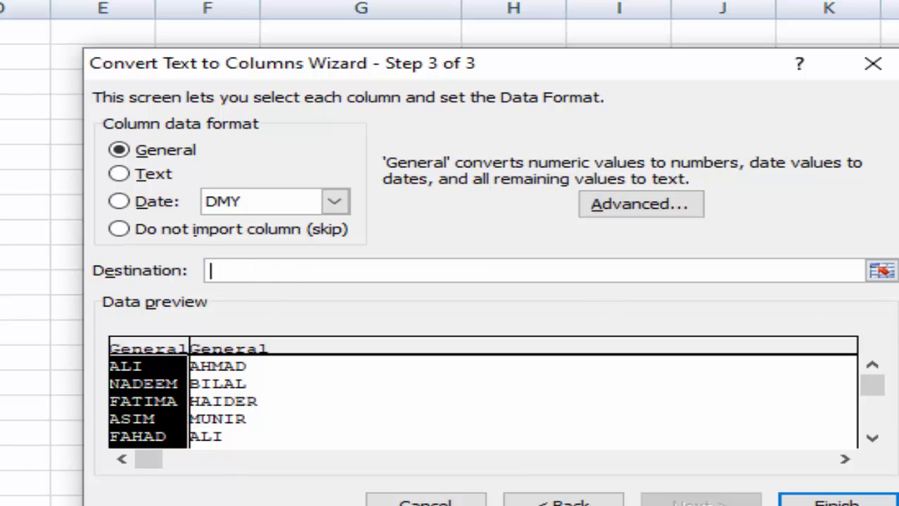
pyautogui.click(881, 273)
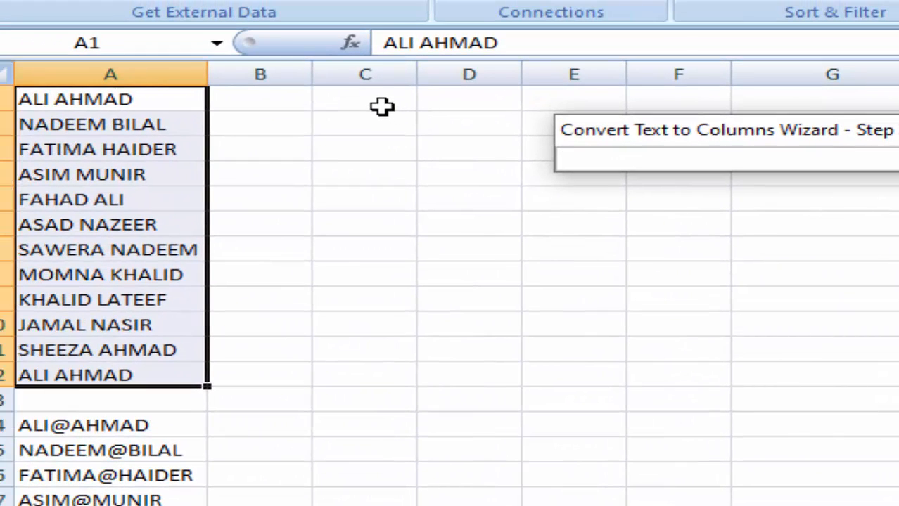
pyautogui.click(381, 106)
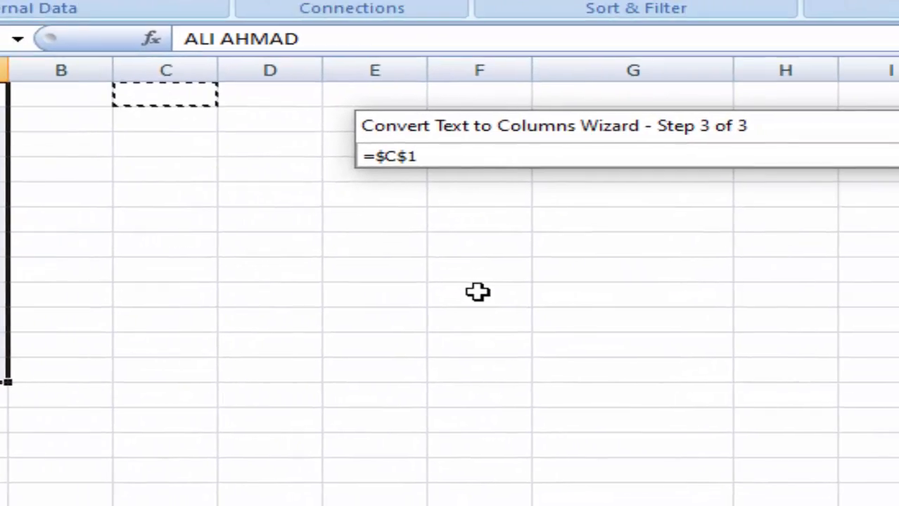
pyautogui.click(819, 149)
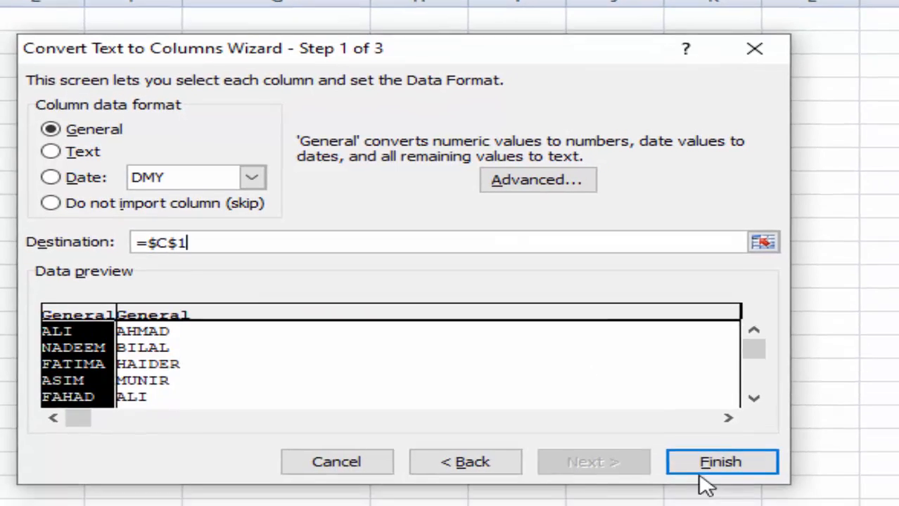
pyautogui.click(705, 468)
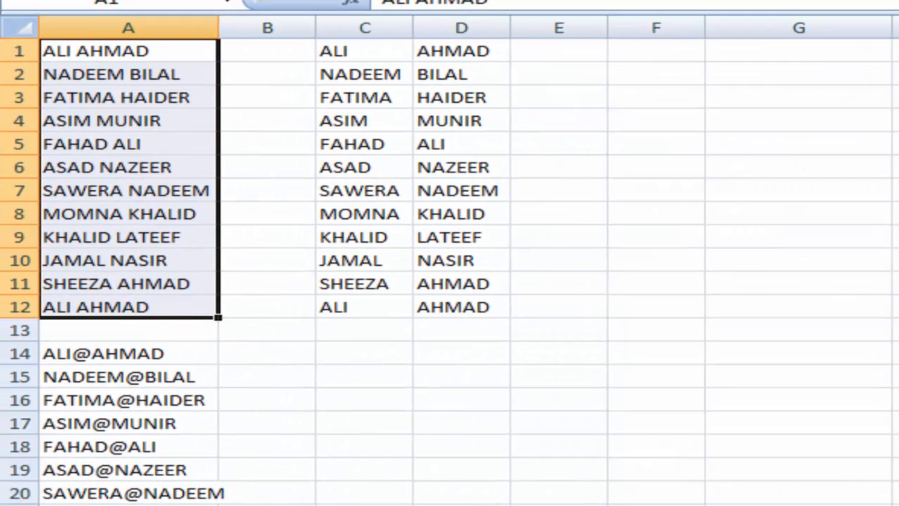
pyautogui.click(893, 307)
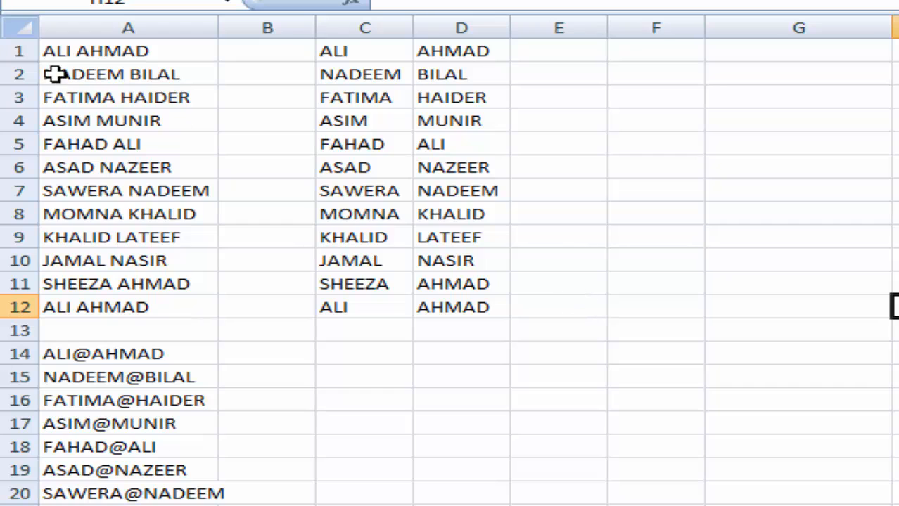
pyautogui.click(644, 122)
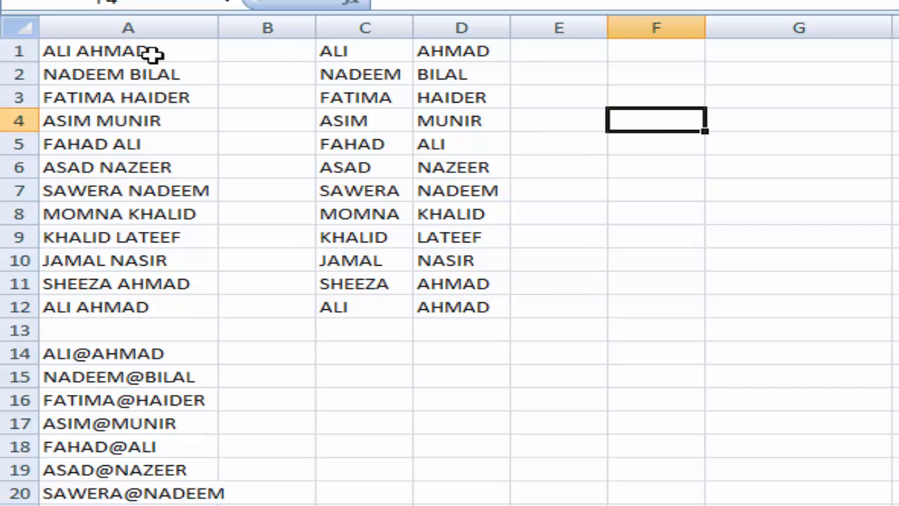
pyautogui.click(799, 186)
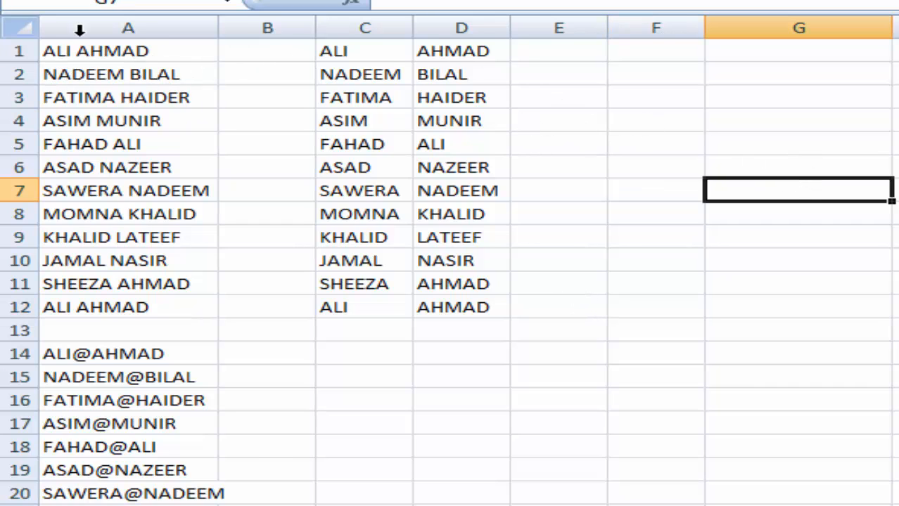
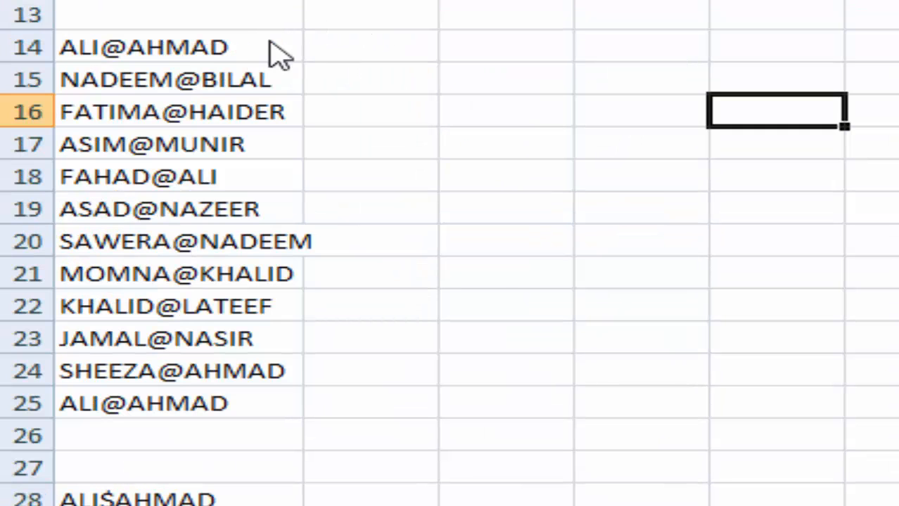
# - Select the @-separated names in A14:A25
pyautogui.moveTo(262, 50); pyautogui.dragTo(259, 85)
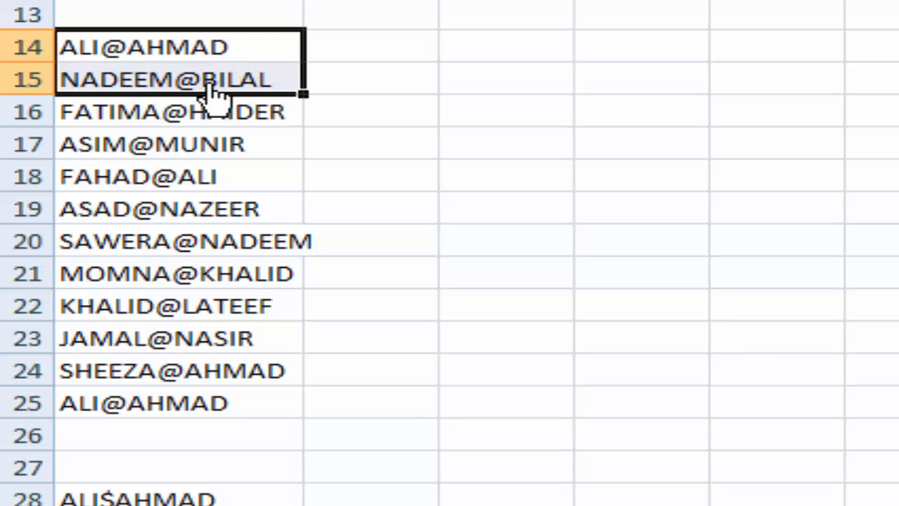
pyautogui.click(867, 163)
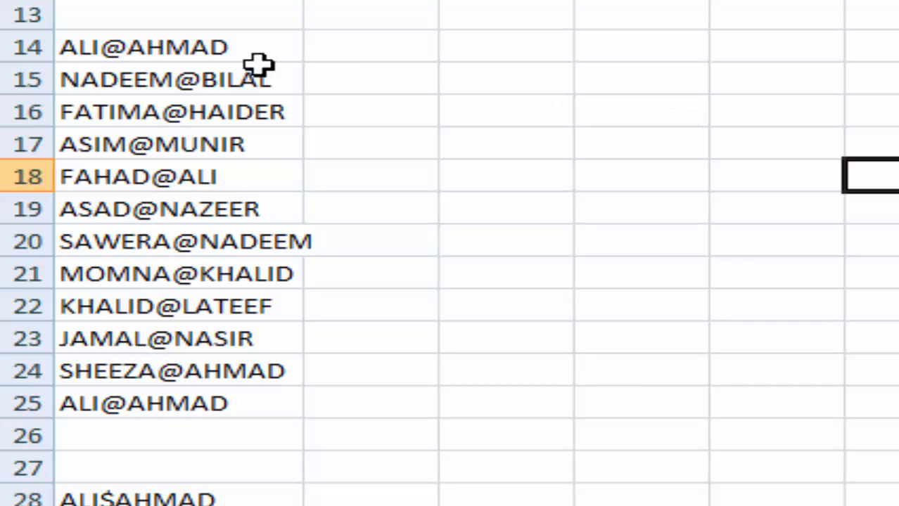
pyautogui.click(477, 55)
pyautogui.moveTo(240, 46); pyautogui.dragTo(225, 402)
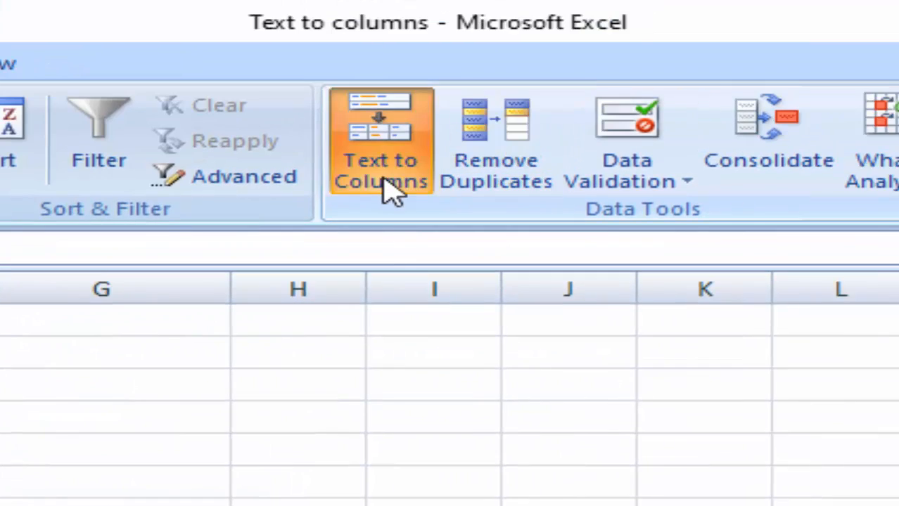
# - Run Text to Columns as Delimited data split on '@' instead of Space
pyautogui.click(388, 176)
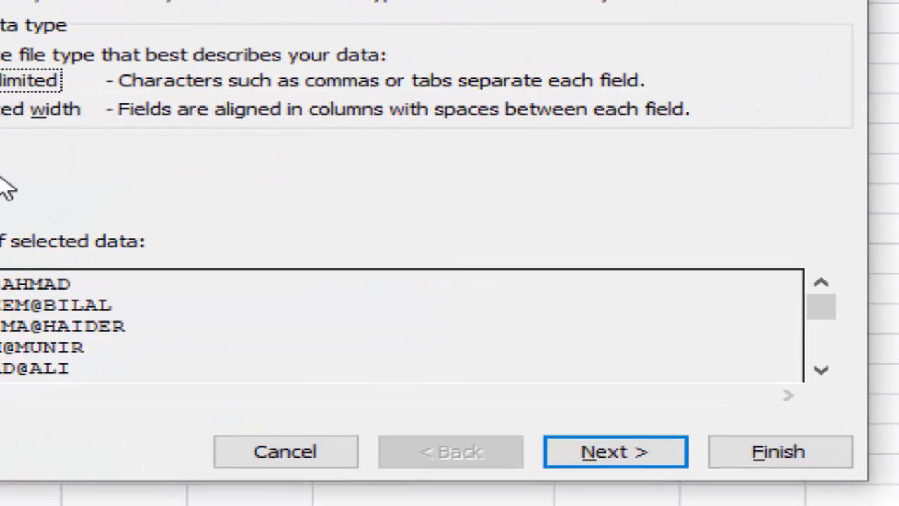
pyautogui.click(610, 457)
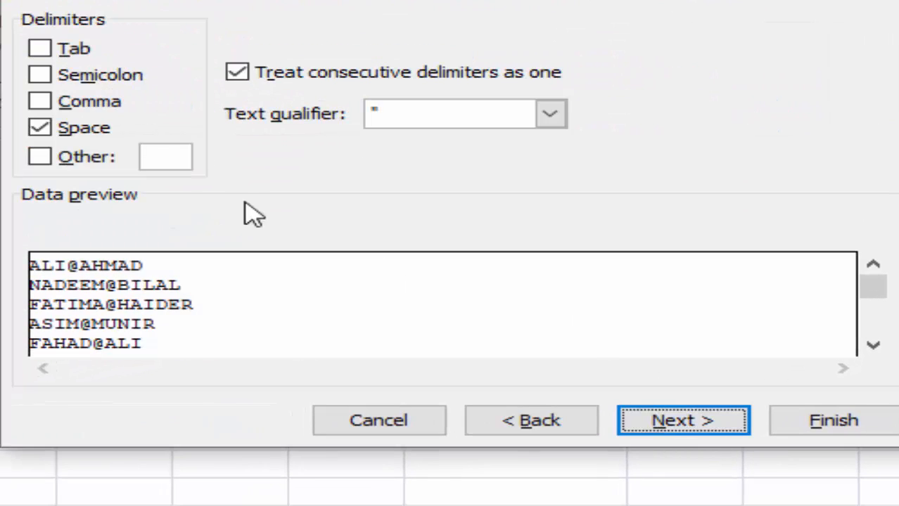
pyautogui.click(42, 137)
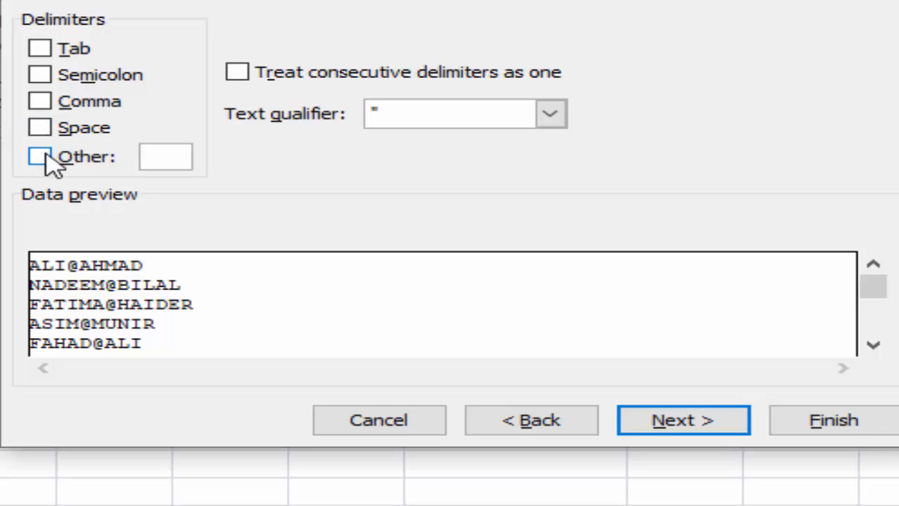
pyautogui.click(40, 158)
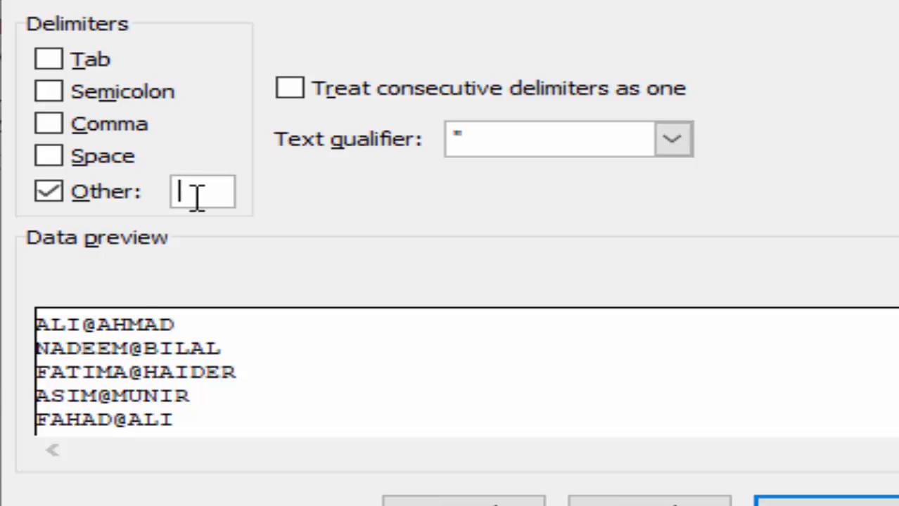
pyautogui.write('@')
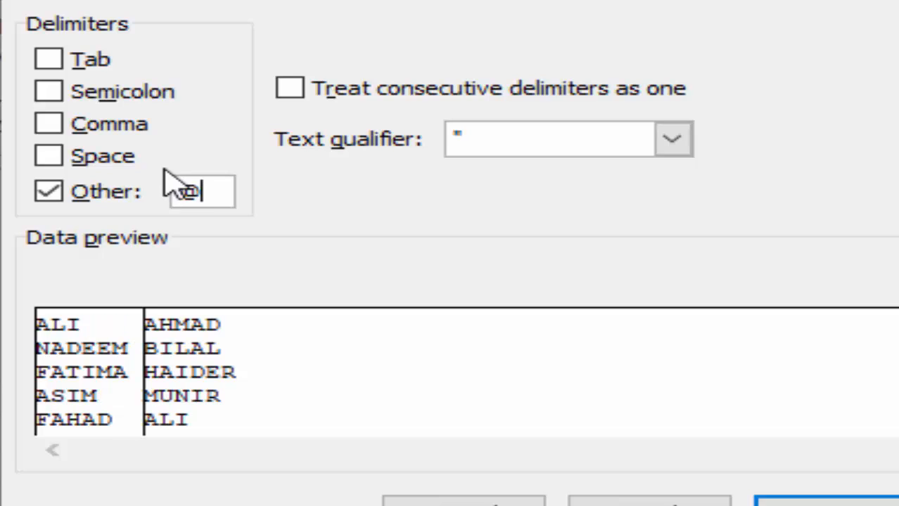
pyautogui.click(830, 504)
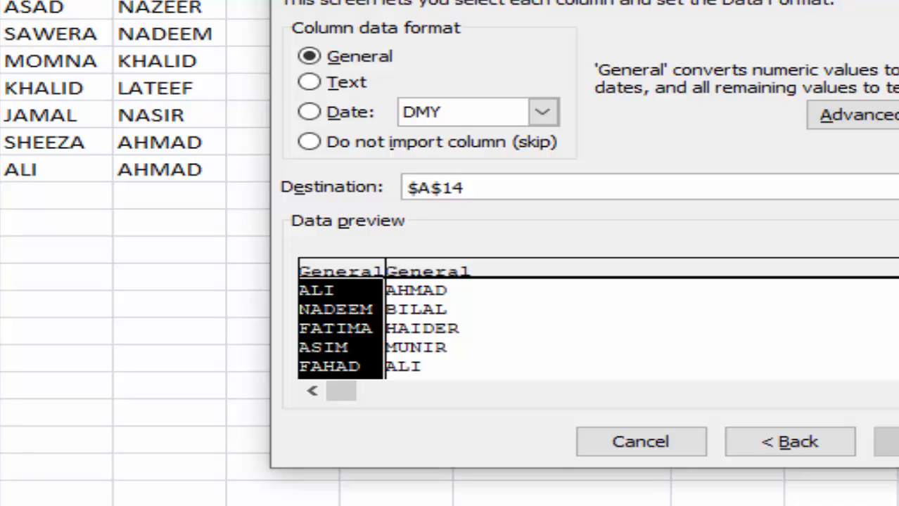
# - Set the destination to $C$14 and finish, filling columns C and D
pyautogui.click(893, 187)
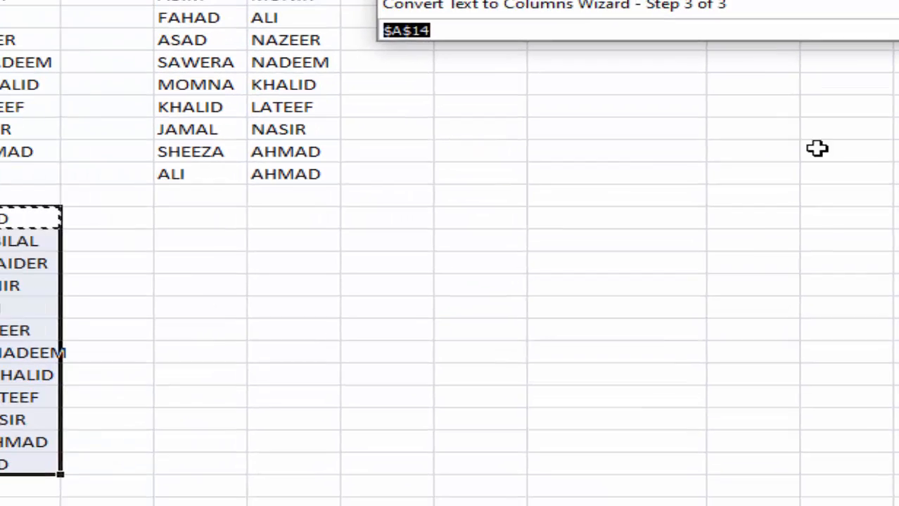
pyautogui.click(285, 223)
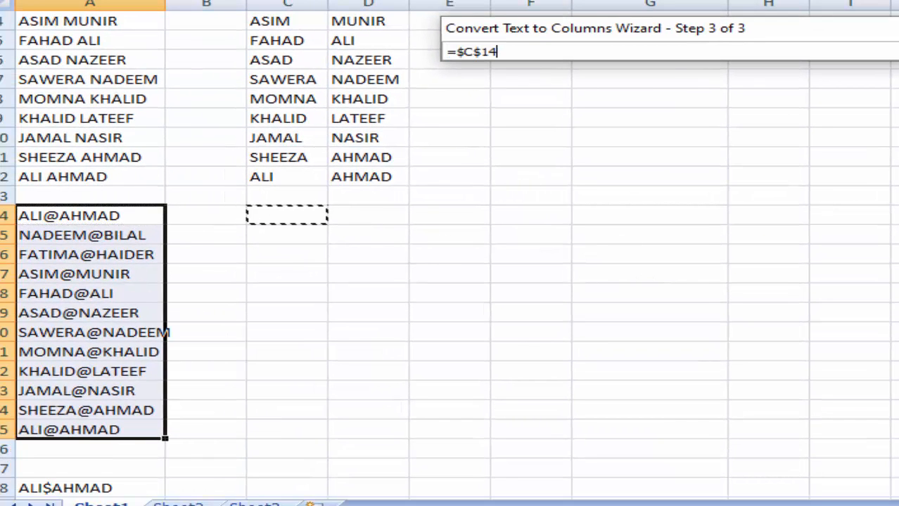
pyautogui.click(893, 52)
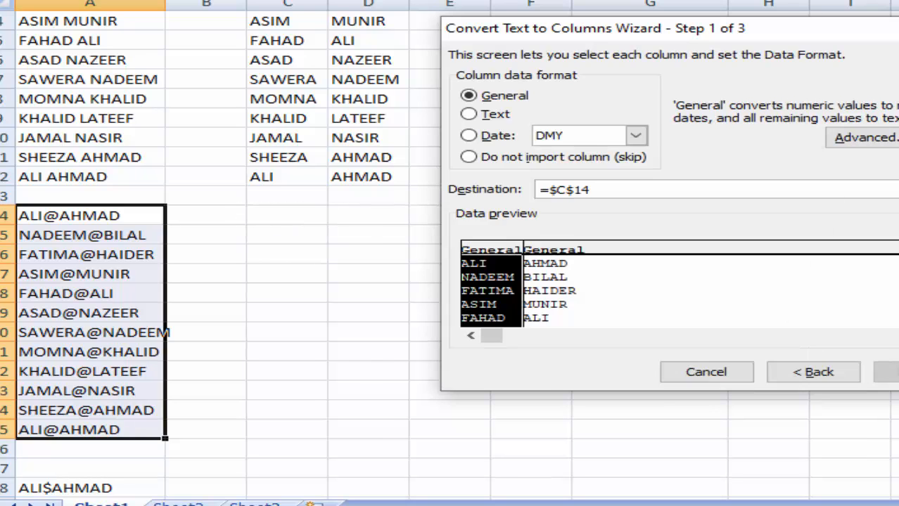
pyautogui.click(887, 372)
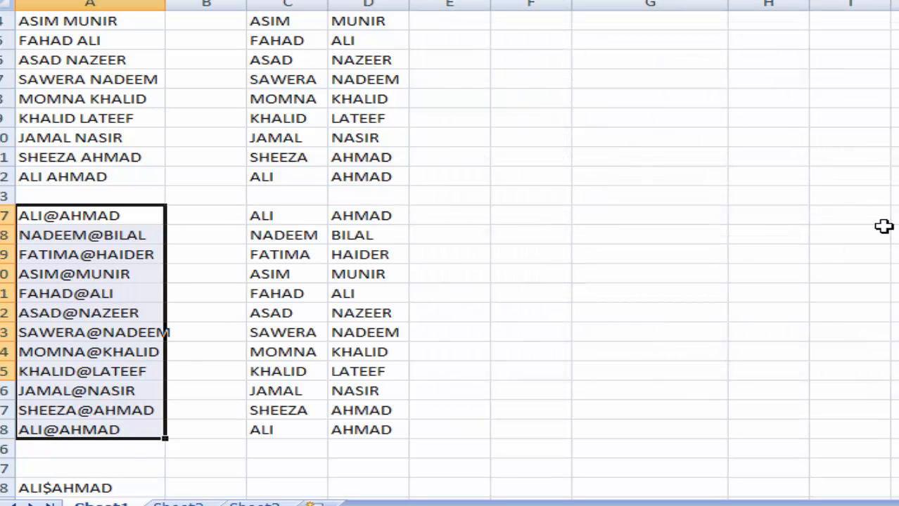
# - Scroll down to the $-separated entries, then move to the Errors workbook
pyautogui.scroll(-3, 883, 226)
pyautogui.scroll(-3, 883, 225)
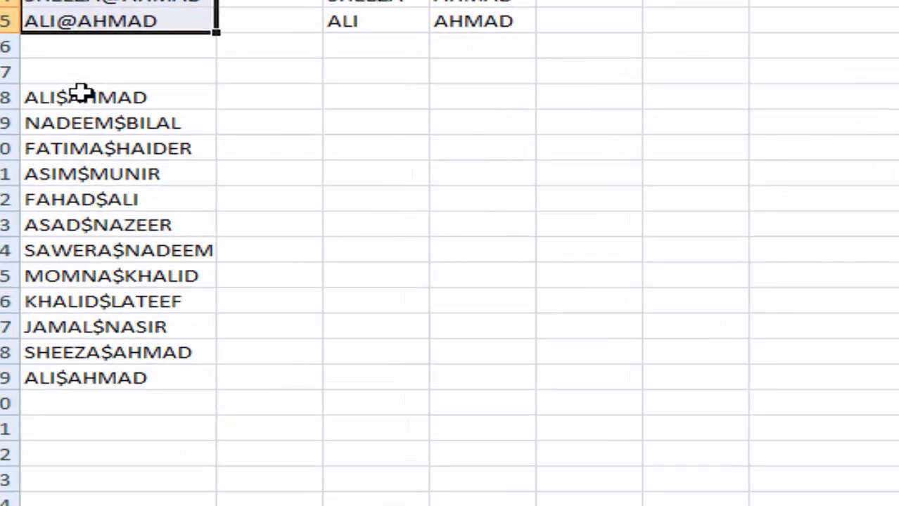
pyautogui.click(51, 138)
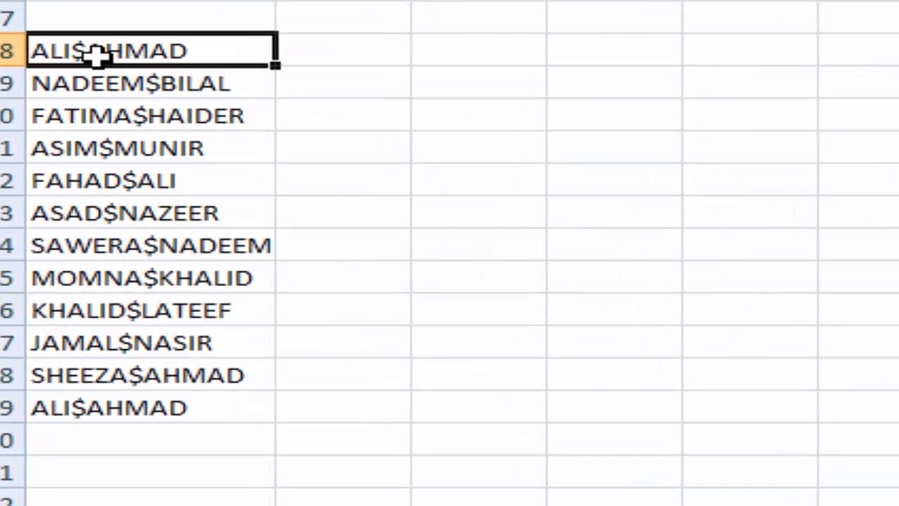
pyautogui.moveTo(478, 50); pyautogui.dragTo(670, 323)
pyautogui.click(895, 244)
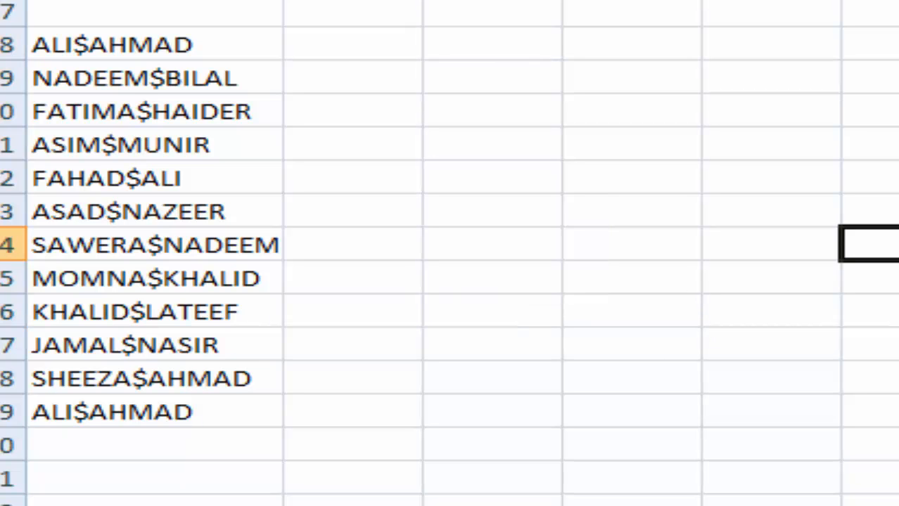
pyautogui.click(893, 501)
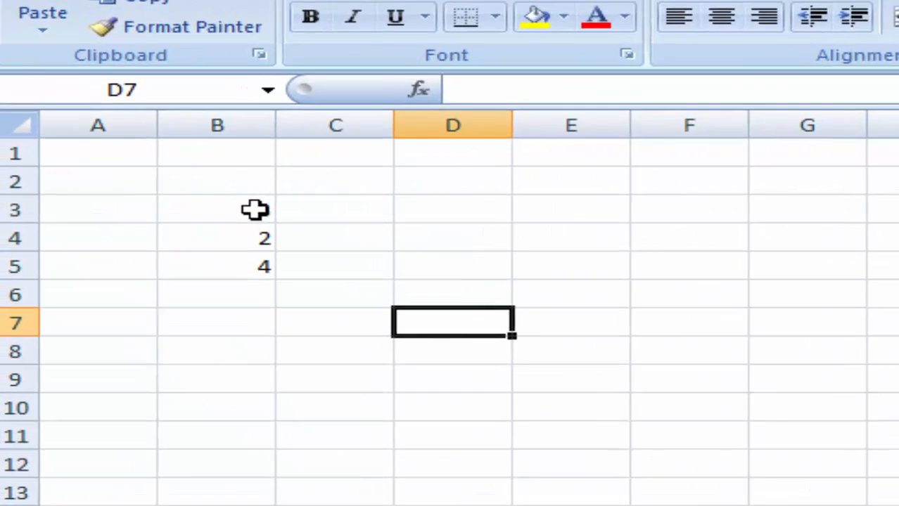
# - Enter the misspelled formula =su(B3:B5) in B8 so it returns #NAME?
pyautogui.moveTo(143, 203); pyautogui.dragTo(144, 232)
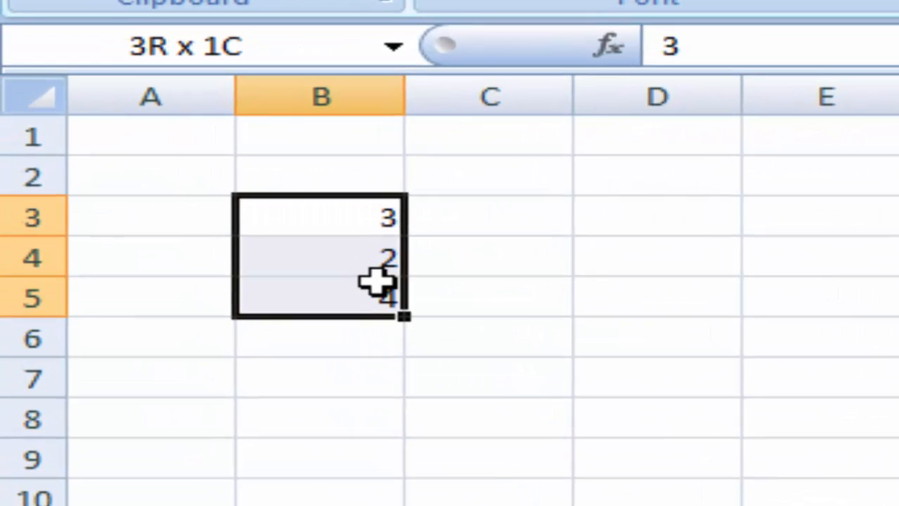
pyautogui.click(385, 409)
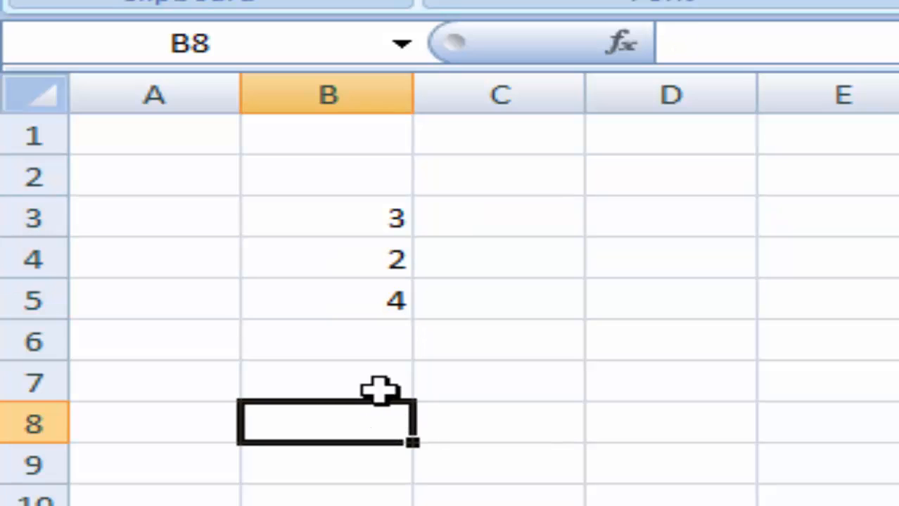
pyautogui.write('=')
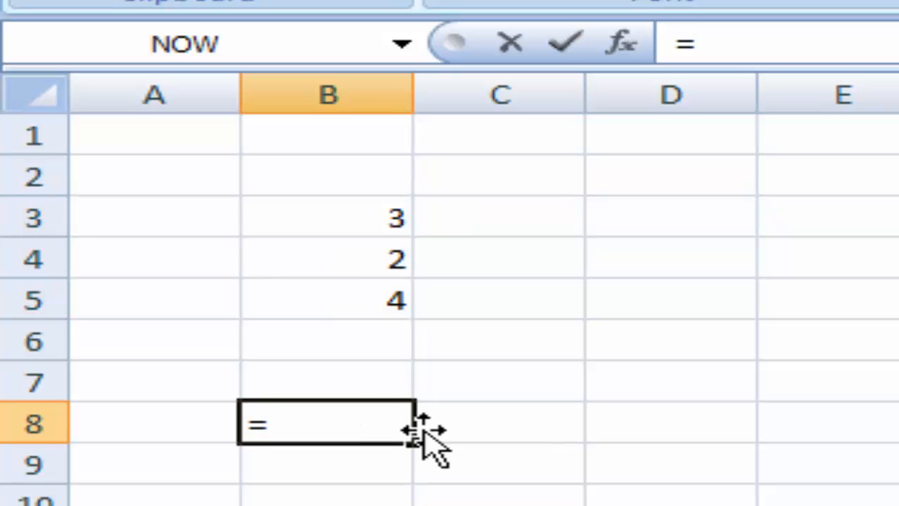
pyautogui.write('s')
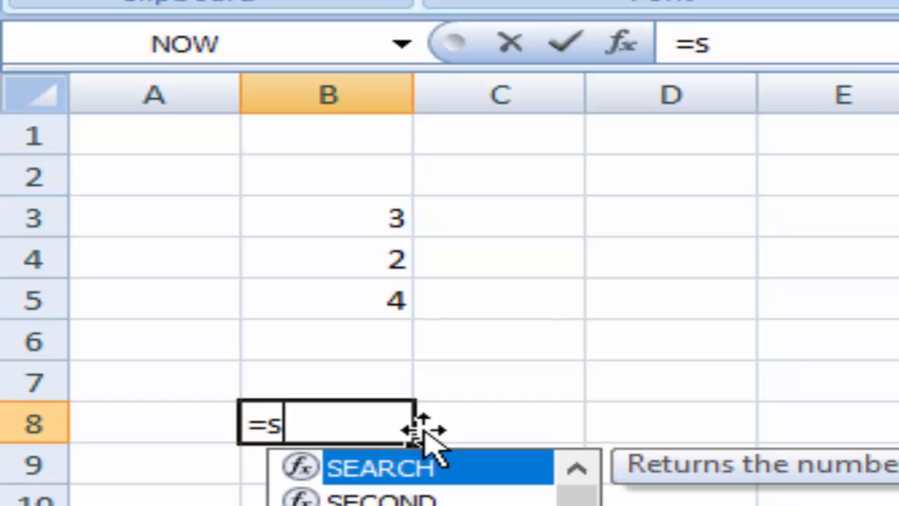
pyautogui.write('u')
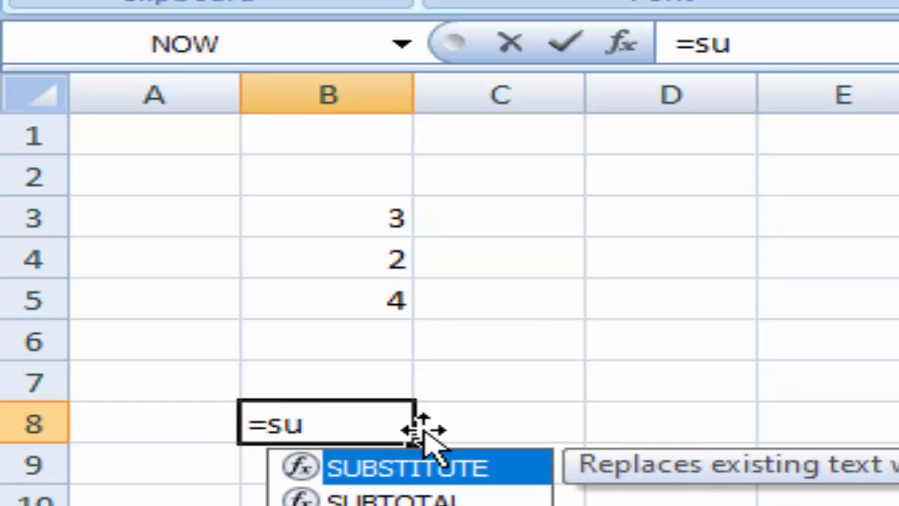
pyautogui.write('(')
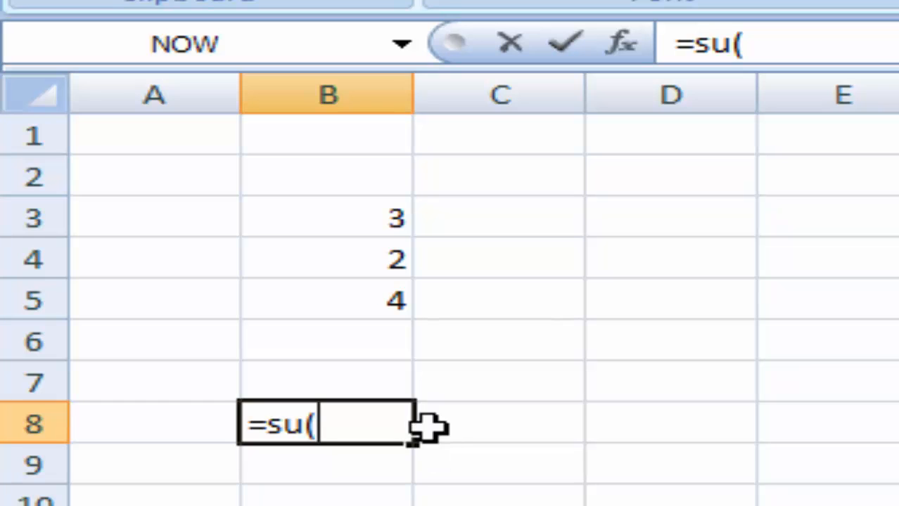
pyautogui.moveTo(375, 217); pyautogui.dragTo(367, 294)
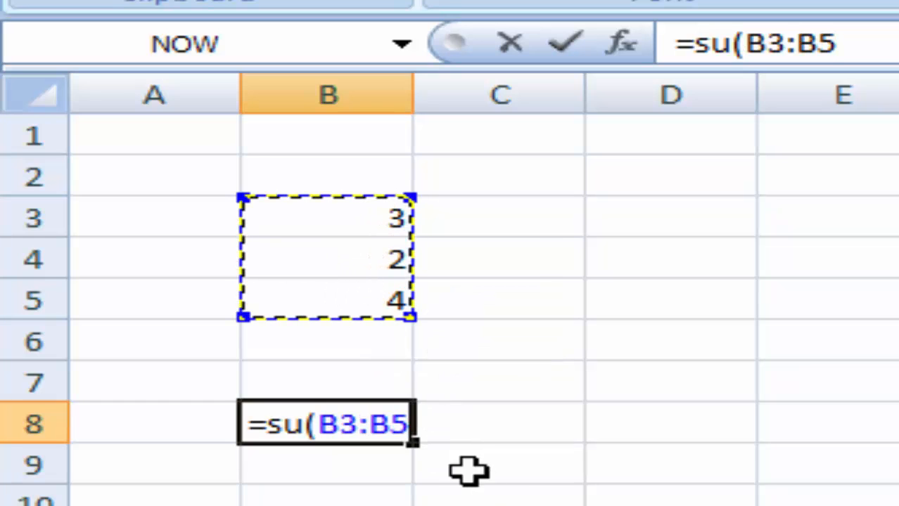
pyautogui.write(')')
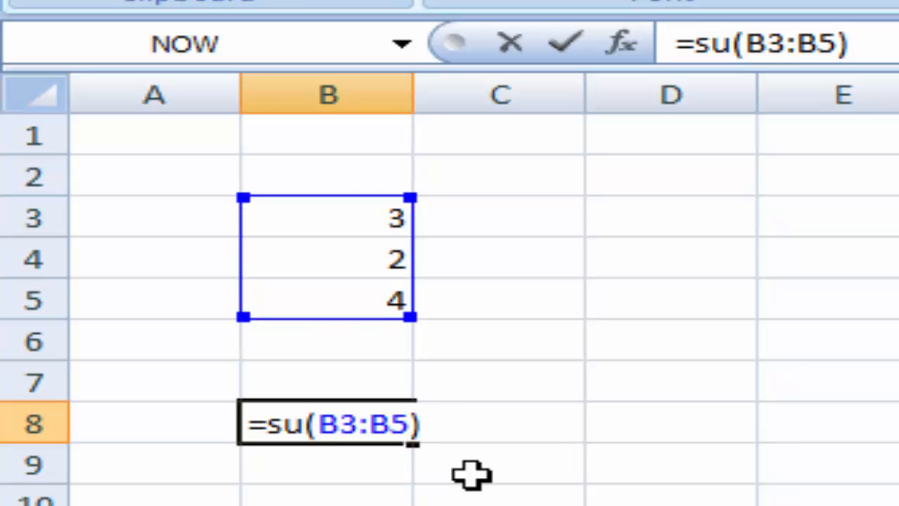
pyautogui.press('Return')
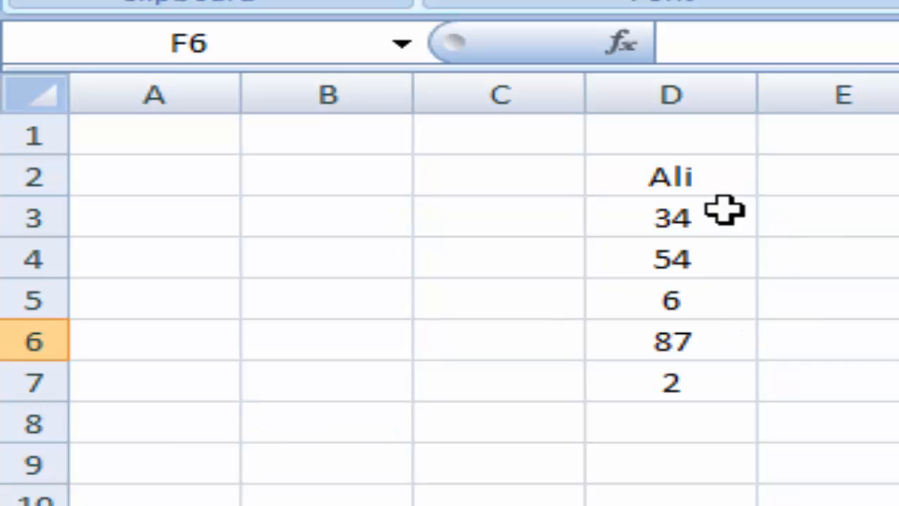
# - On the sheet with the column D list, enter =d2/d3 in E6
pyautogui.click(700, 175)
pyautogui.moveTo(699, 174); pyautogui.dragTo(689, 362)
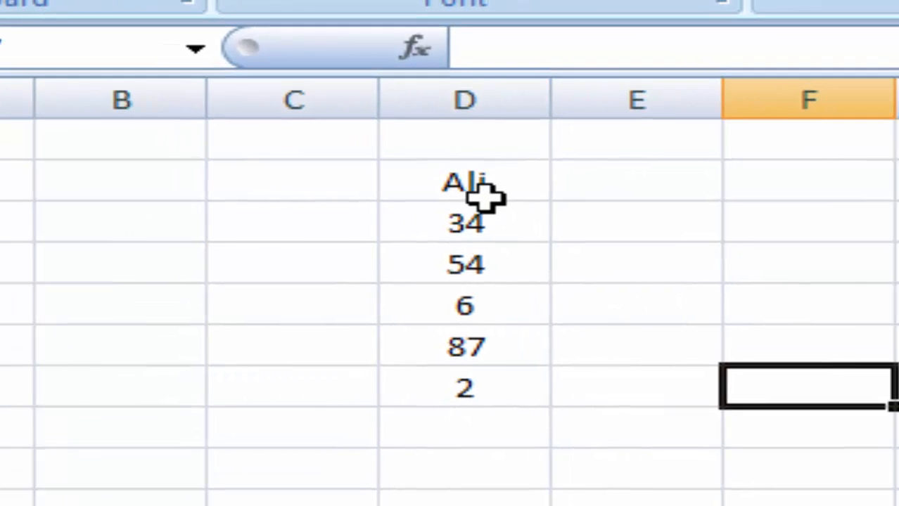
pyautogui.click(483, 194)
pyautogui.click(479, 222)
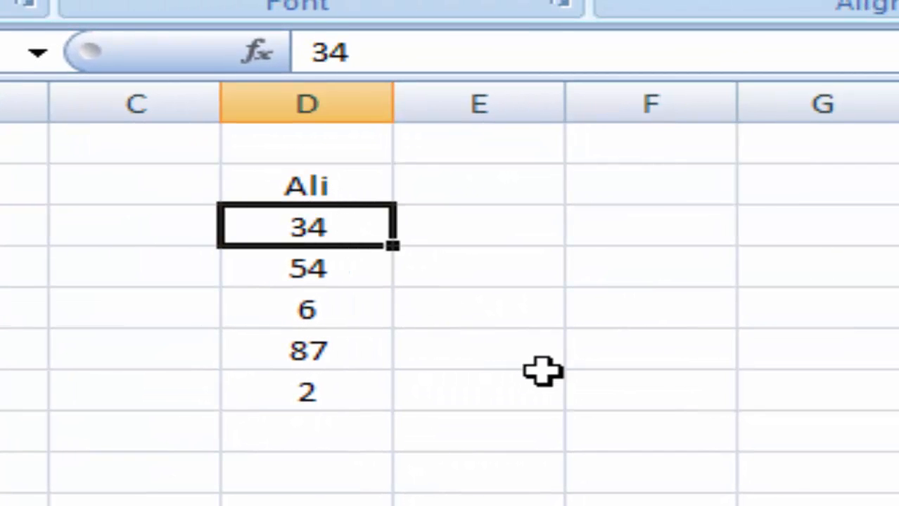
pyautogui.click(514, 351)
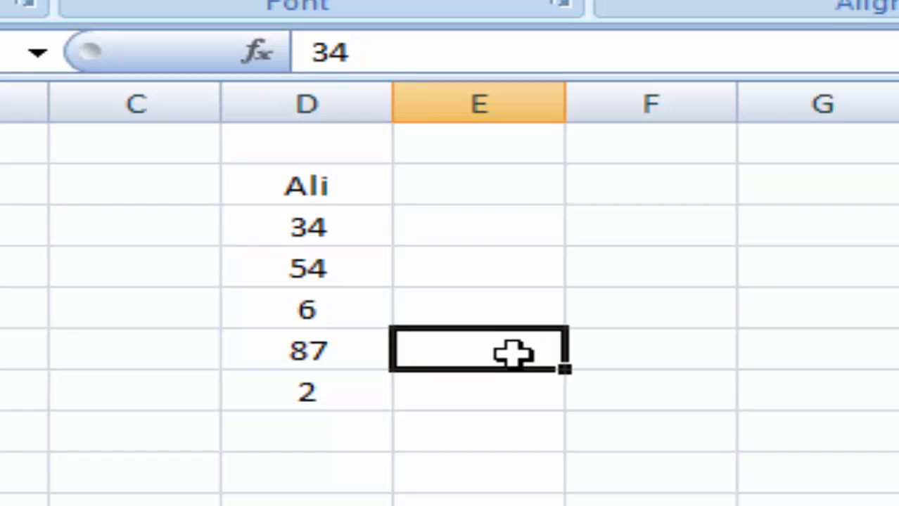
pyautogui.write('=')
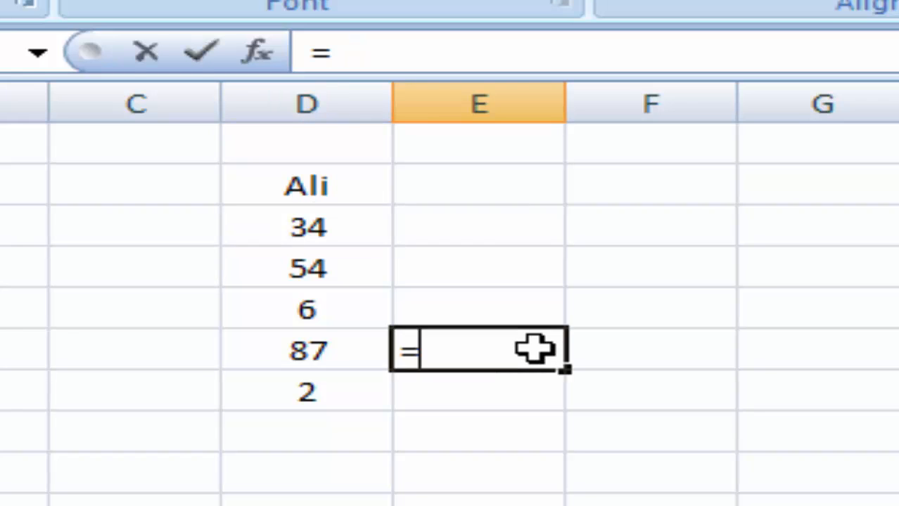
pyautogui.write('d2/')
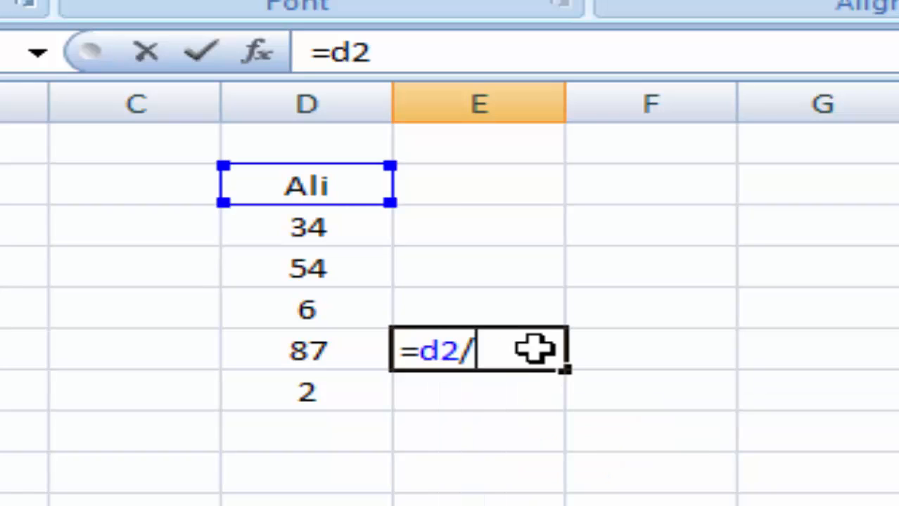
pyautogui.write('d3')
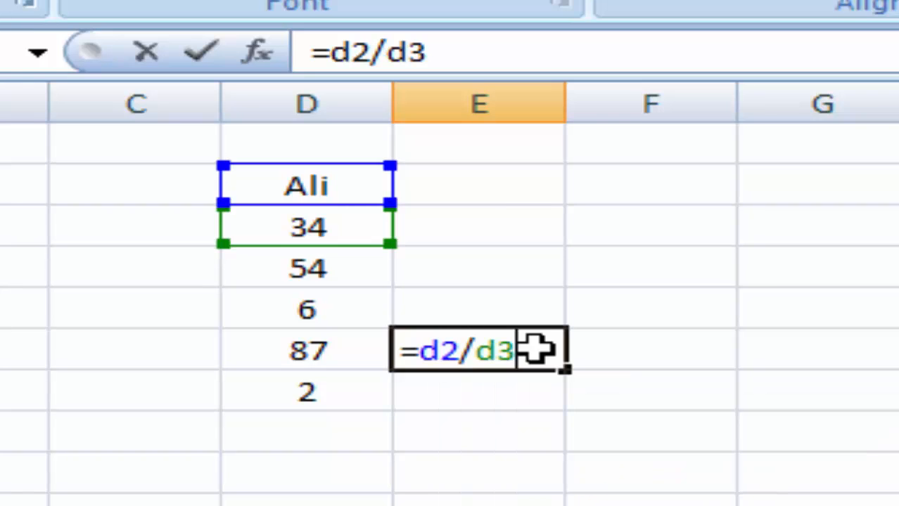
pyautogui.press('Return')
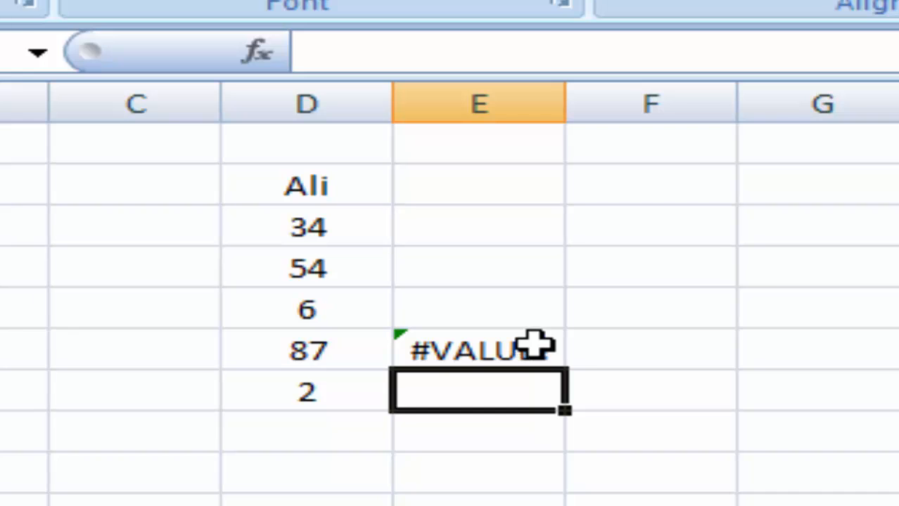
# - Trace E6's #VALUE! error to the text 'Ali' in D2
pyautogui.click(497, 349)
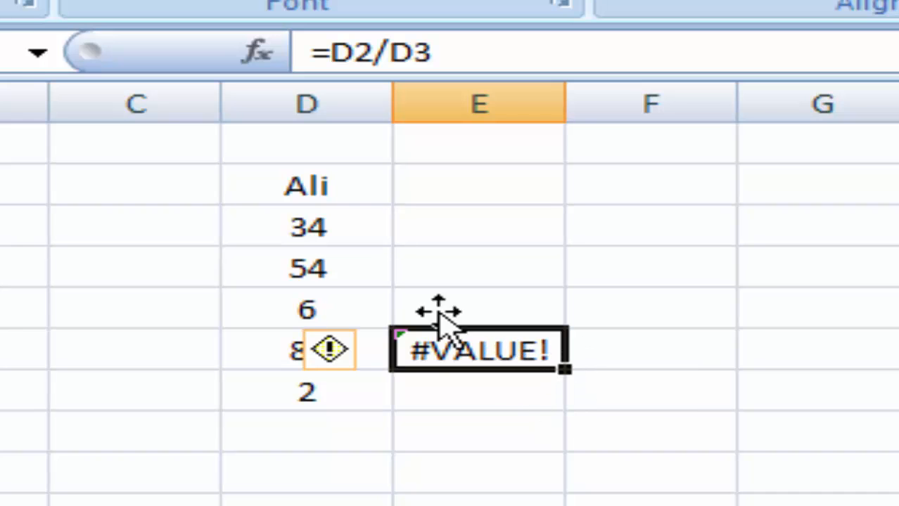
pyautogui.click(320, 185)
pyautogui.click(470, 352)
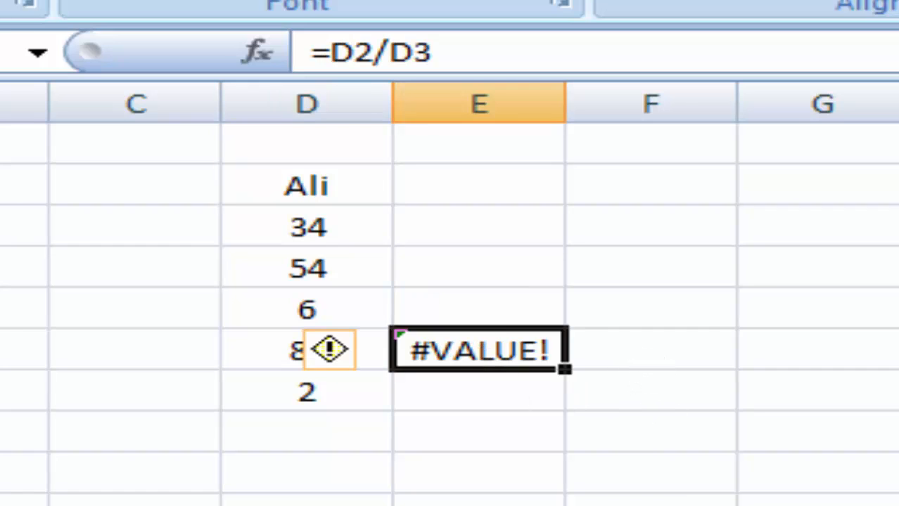
pyautogui.click(893, 309)
pyautogui.click(478, 350)
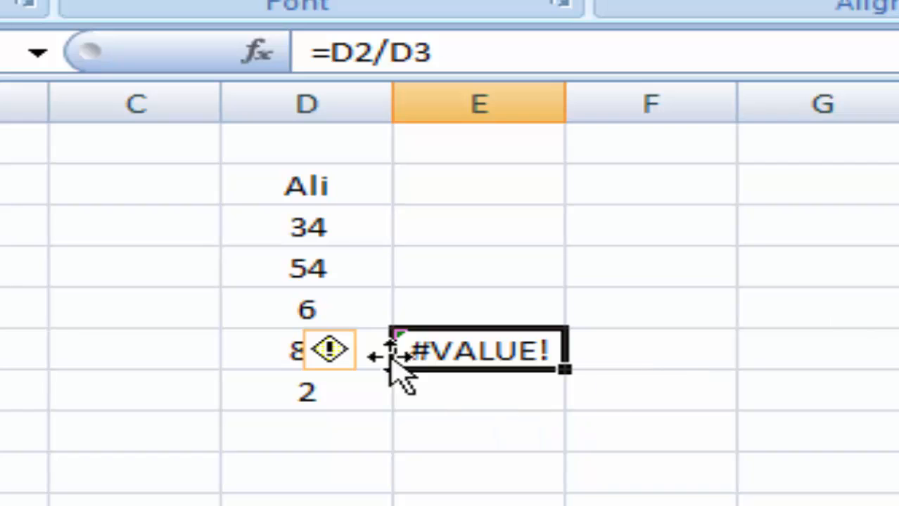
pyautogui.click(316, 193)
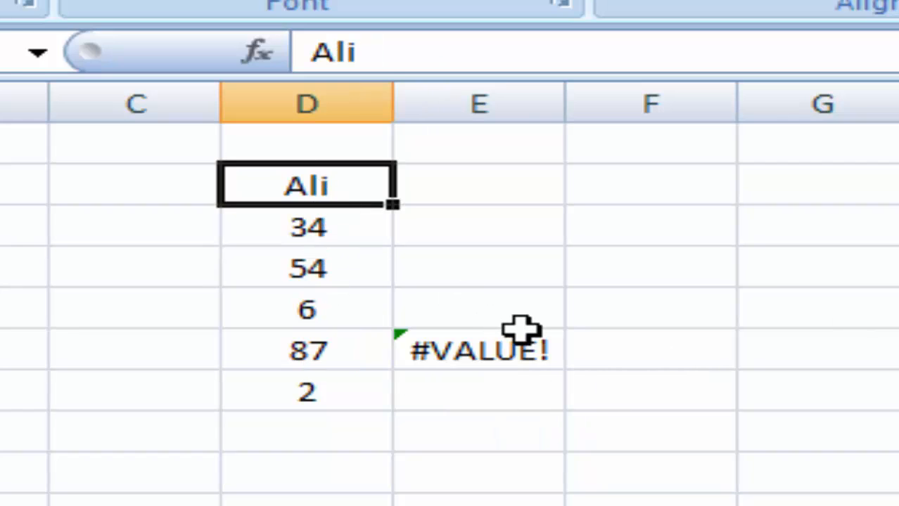
# - Replace D2's text with 23 and set D3 to 0, showing #DIV/0!, then 4
pyautogui.write('23')
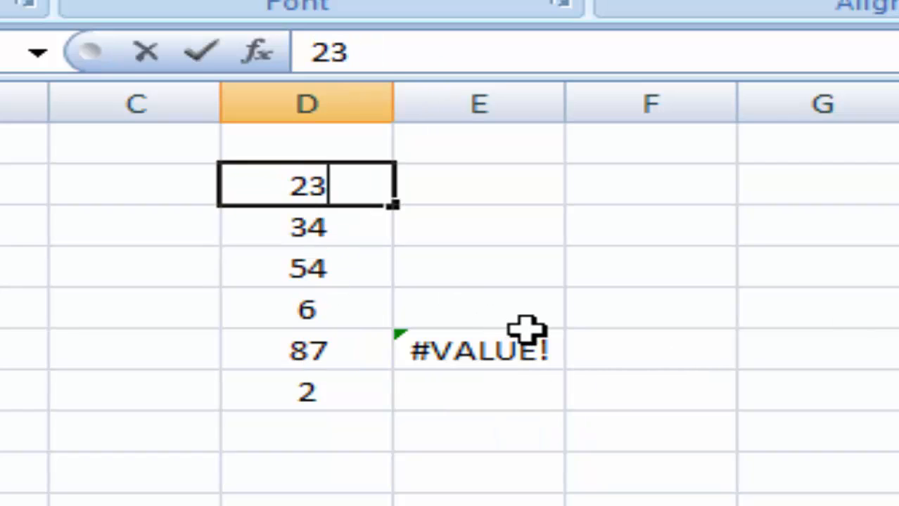
pyautogui.click(327, 237)
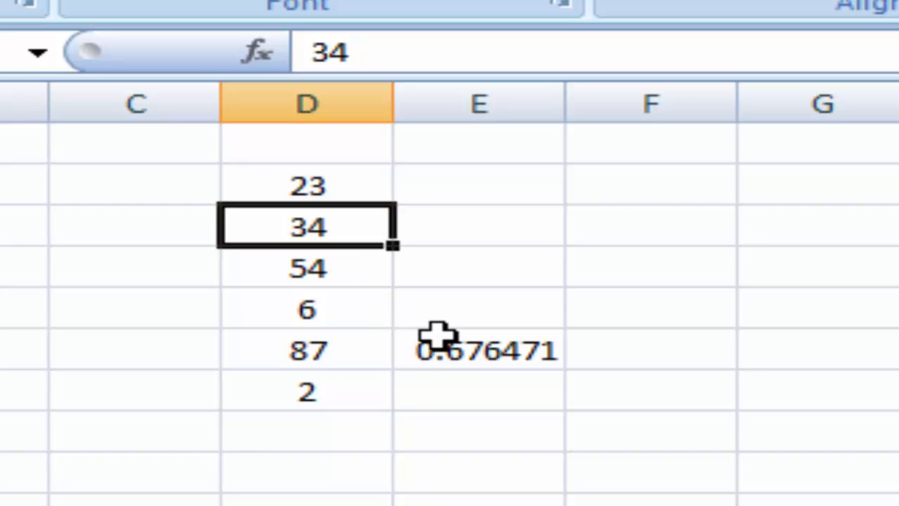
pyautogui.write('0')
pyautogui.click(893, 316)
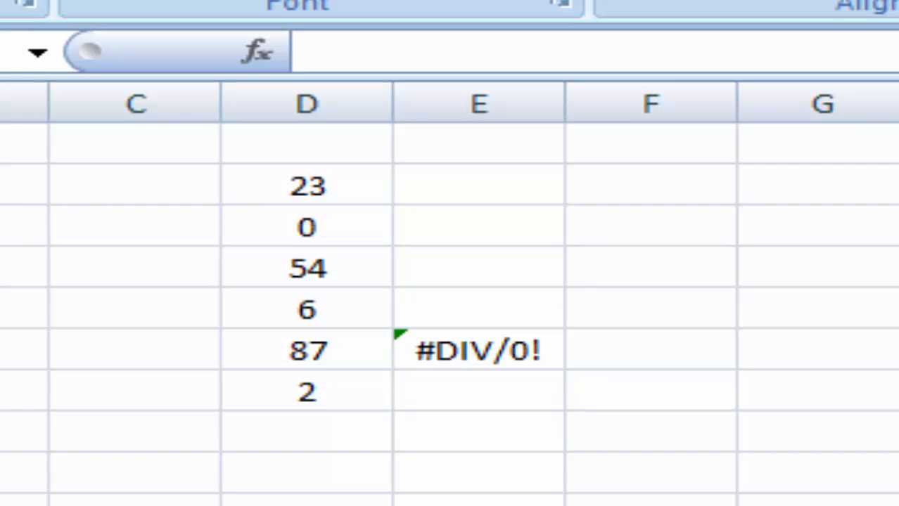
pyautogui.click(650, 390)
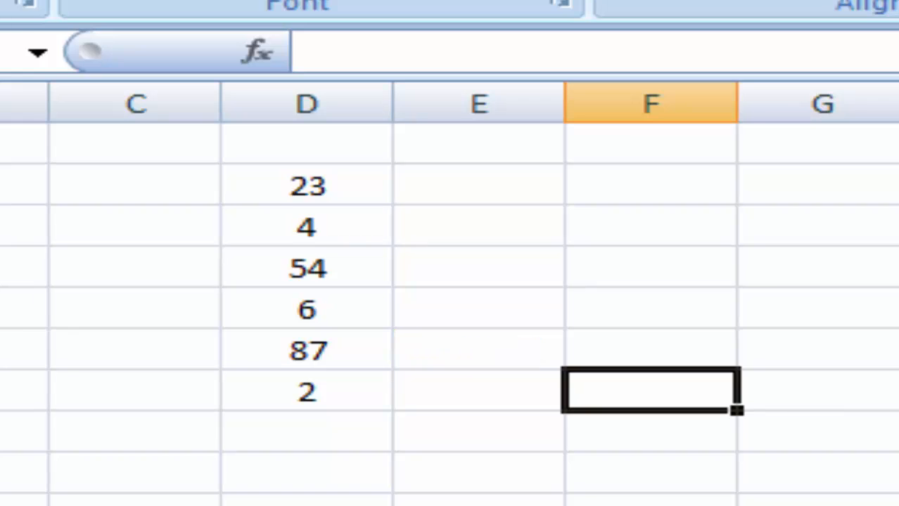
pyautogui.click(650, 505)
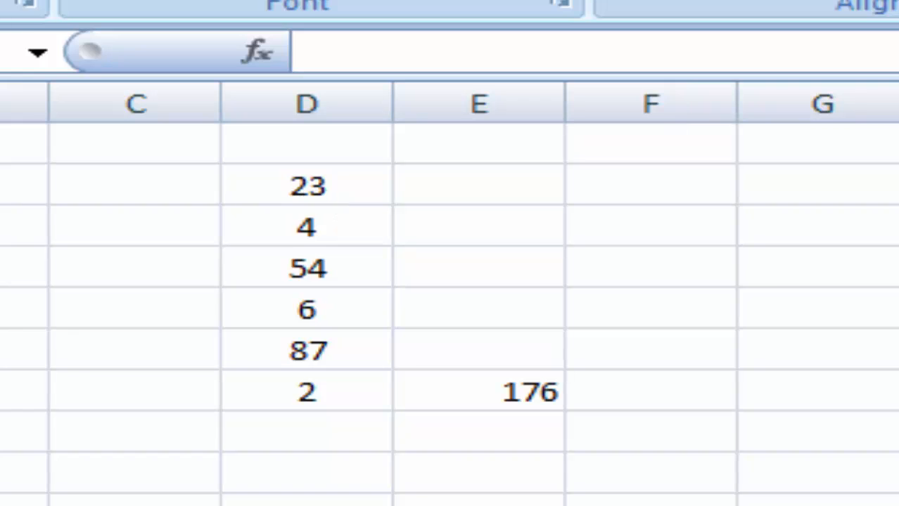
# - Delete the total in E7 and select the numbers in D2:D7
pyautogui.click(311, 182)
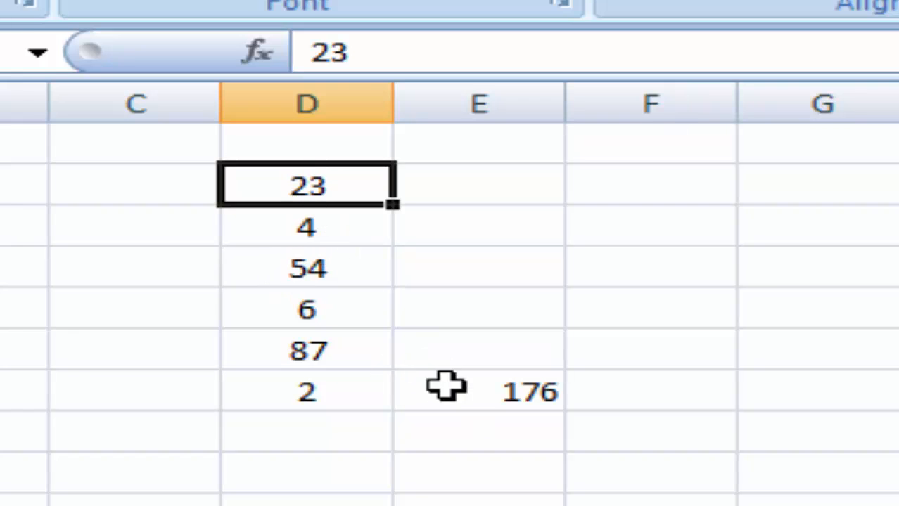
pyautogui.click(464, 391)
pyautogui.press('Delete')
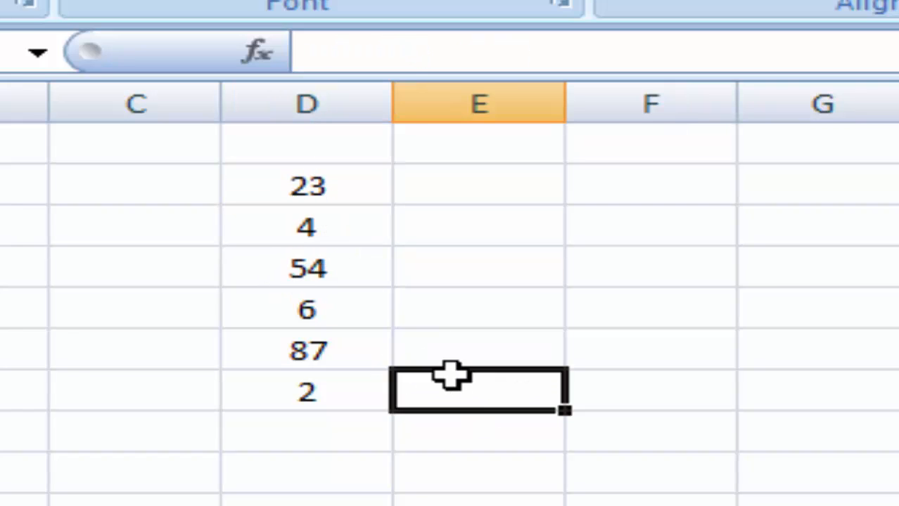
pyautogui.moveTo(311, 188); pyautogui.dragTo(287, 391)
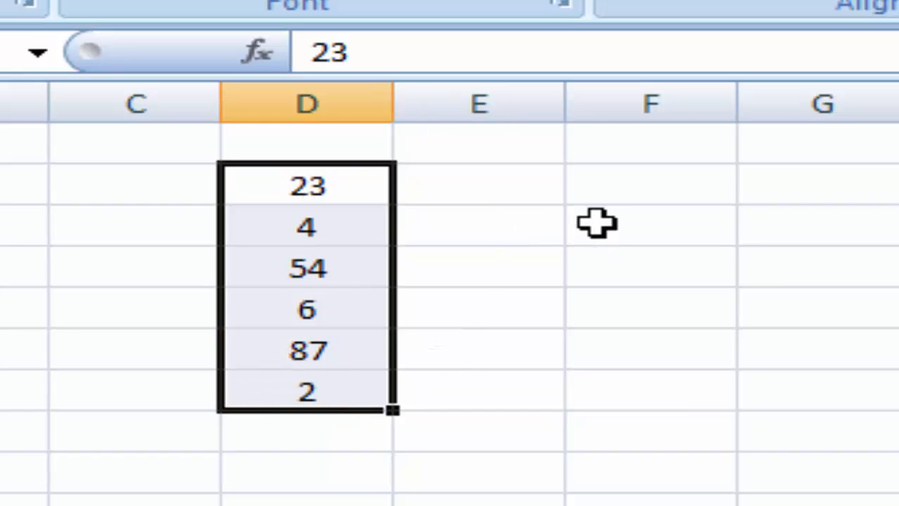
# - Enter =D2+D3+D4 in E7 to get 81, and check its references D2:D4
pyautogui.click(506, 405)
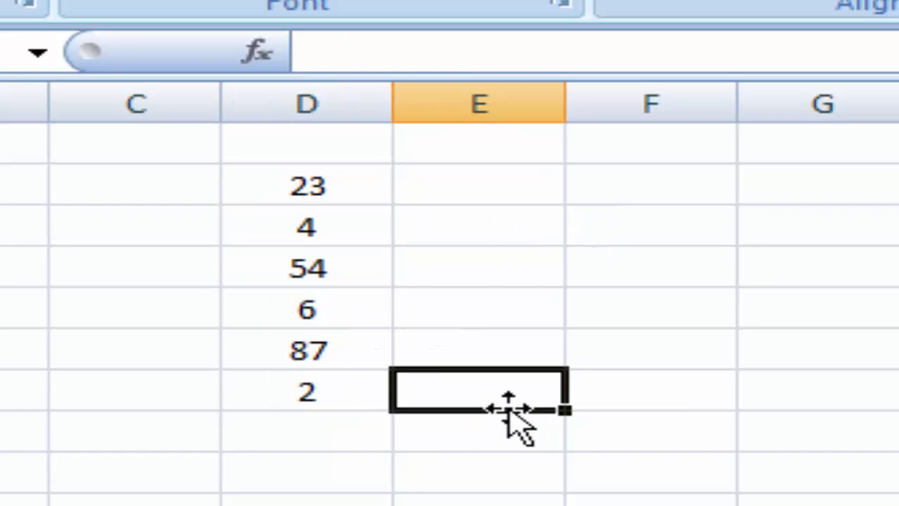
pyautogui.write('=')
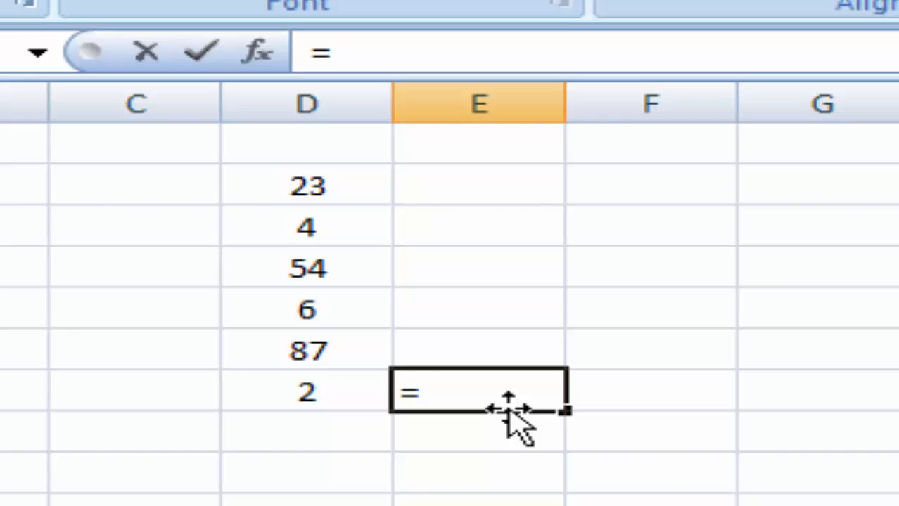
pyautogui.write('D')
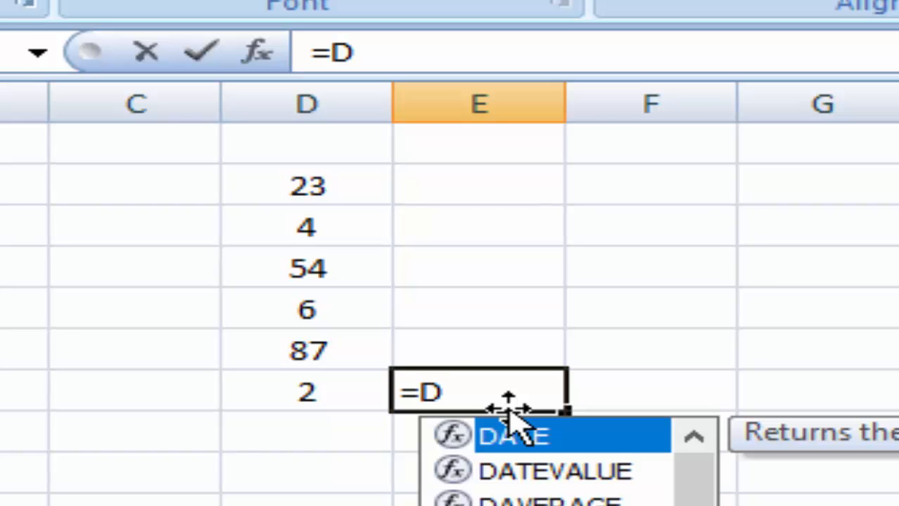
pyautogui.write('2+')
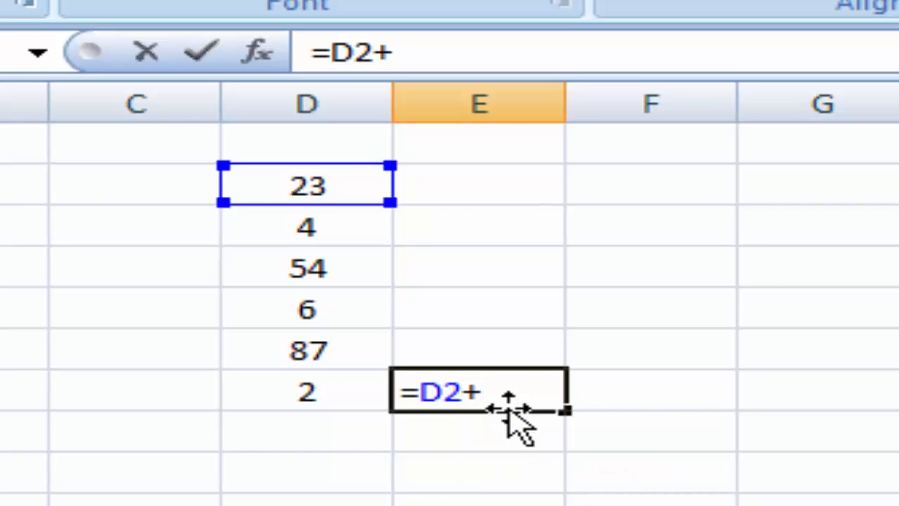
pyautogui.write('D3')
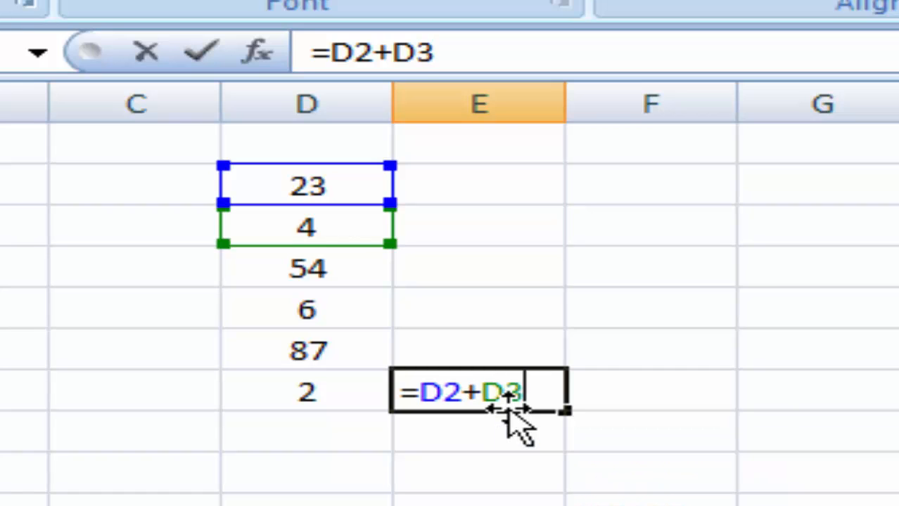
pyautogui.write('+D4')
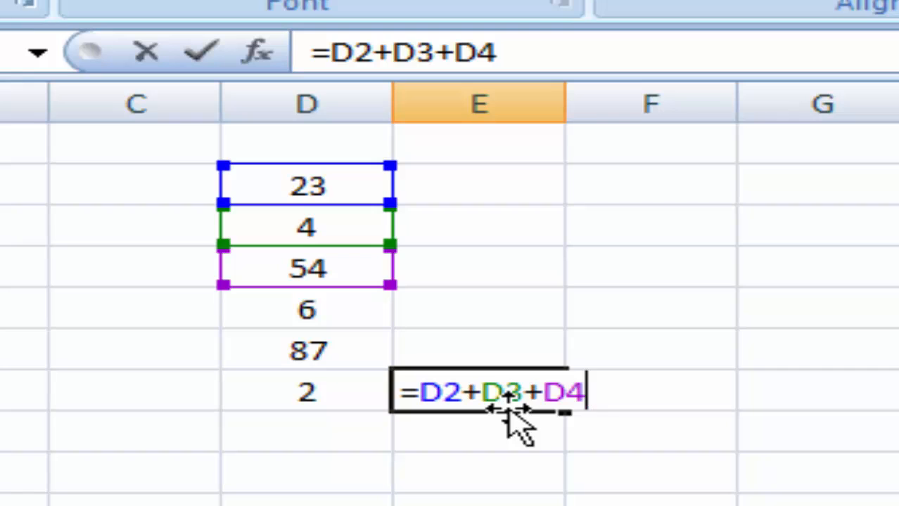
pyautogui.press('Return')
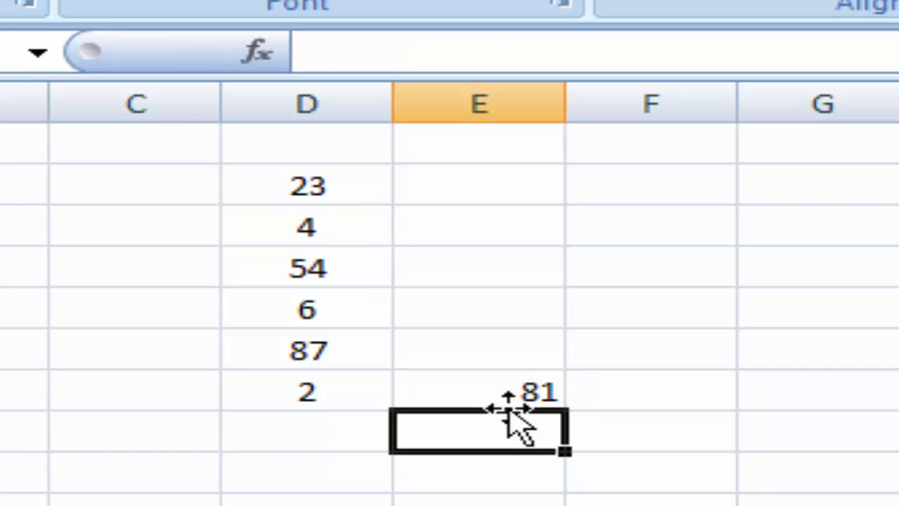
pyautogui.click(479, 391)
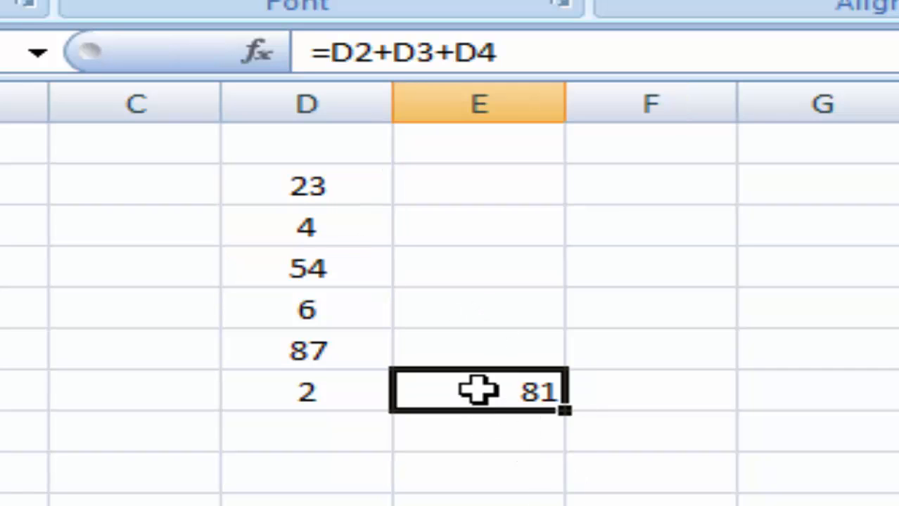
pyautogui.click(274, 183)
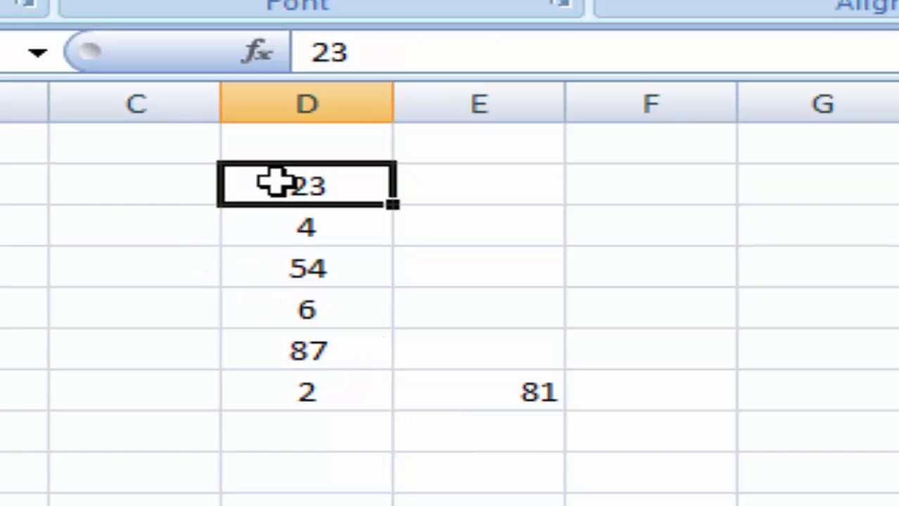
pyautogui.moveTo(274, 183); pyautogui.dragTo(267, 256)
pyautogui.click(301, 186)
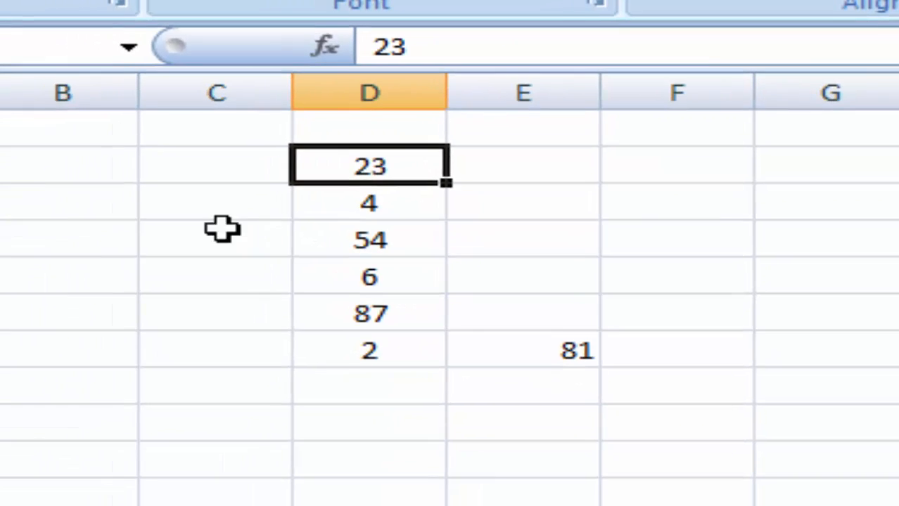
# - Delete row 2 so E6 shows #REF!, then move to the sample-numbers sheet
pyautogui.click(15, 133)
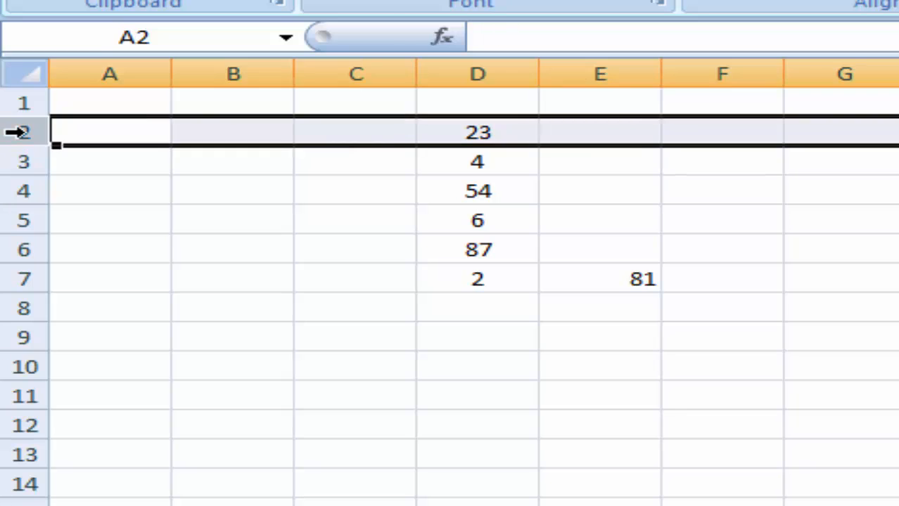
pyautogui.rightClick(23, 133)
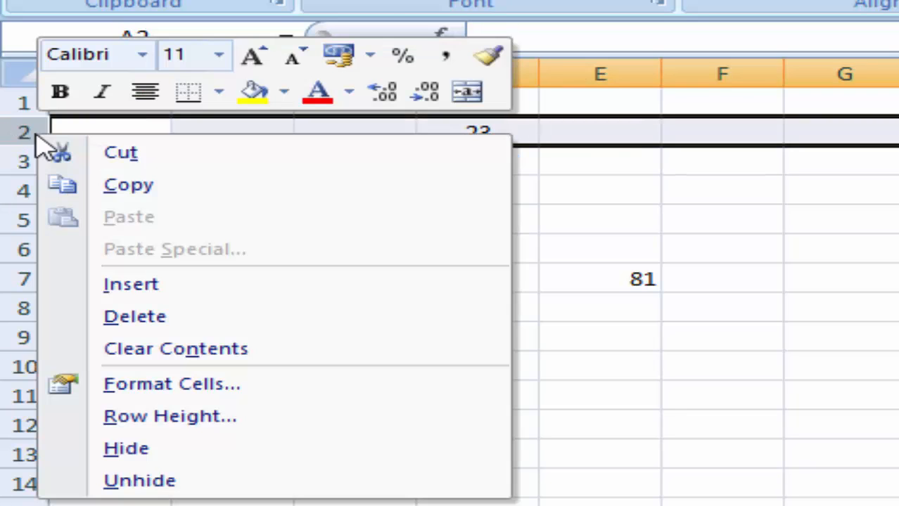
pyautogui.click(135, 317)
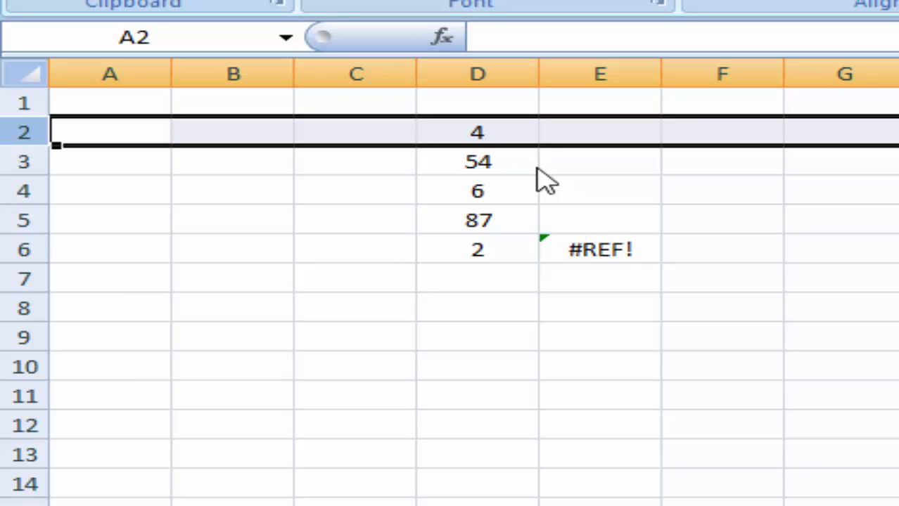
pyautogui.click(586, 248)
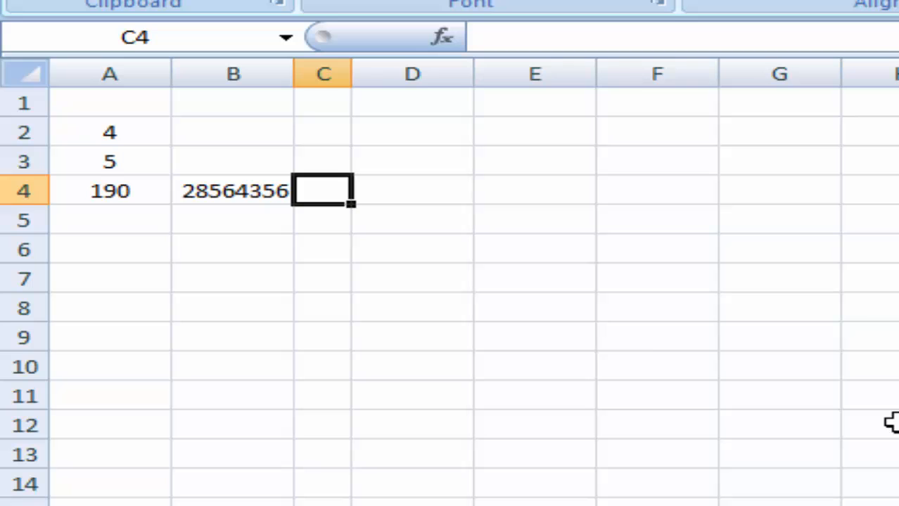
pyautogui.click(654, 333)
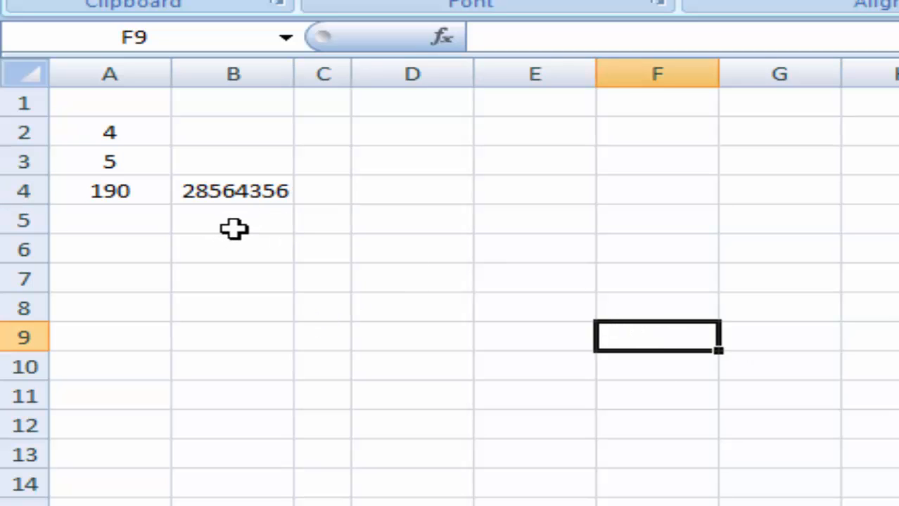
# - Enter =a4*b4 in C4 to multiply 190 by 28564356
pyautogui.click(116, 197)
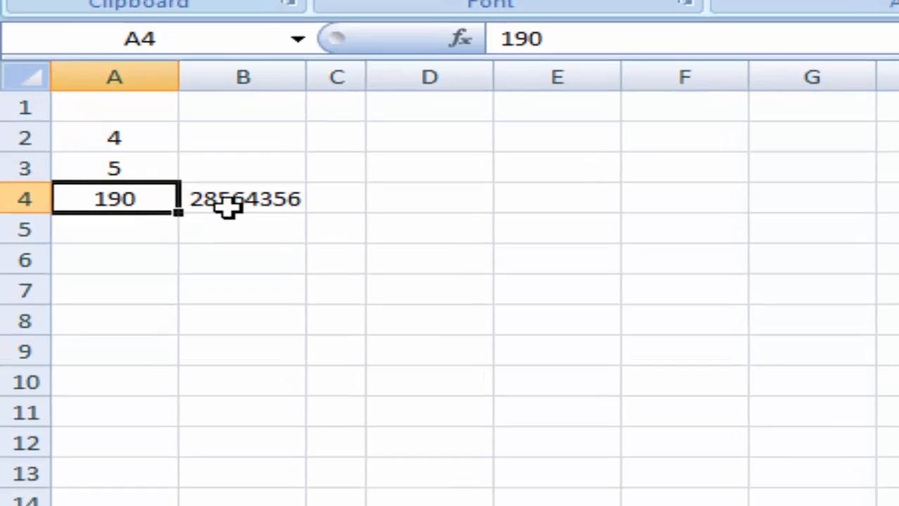
pyautogui.click(225, 196)
pyautogui.click(330, 196)
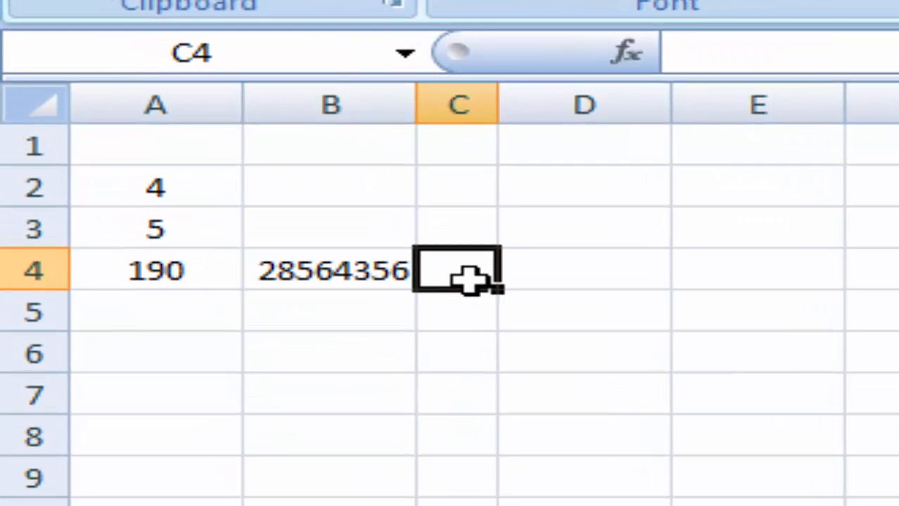
pyautogui.write('=')
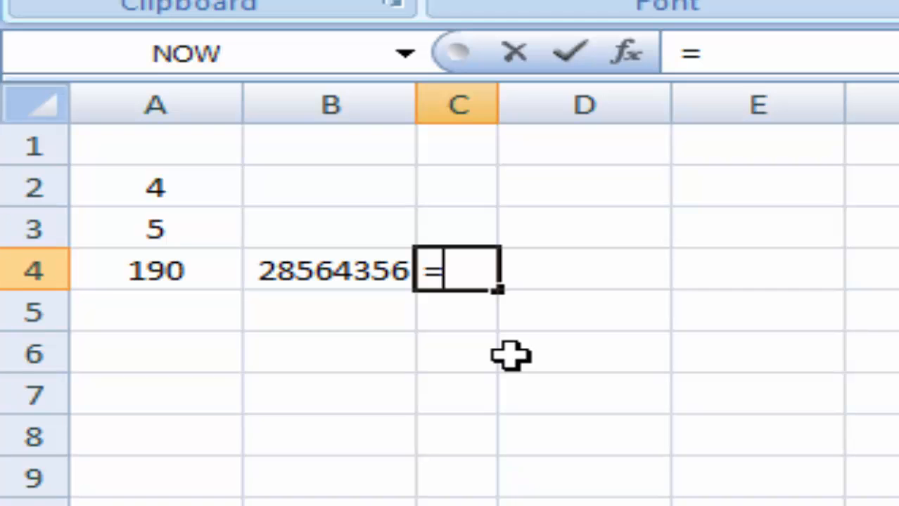
pyautogui.write('a')
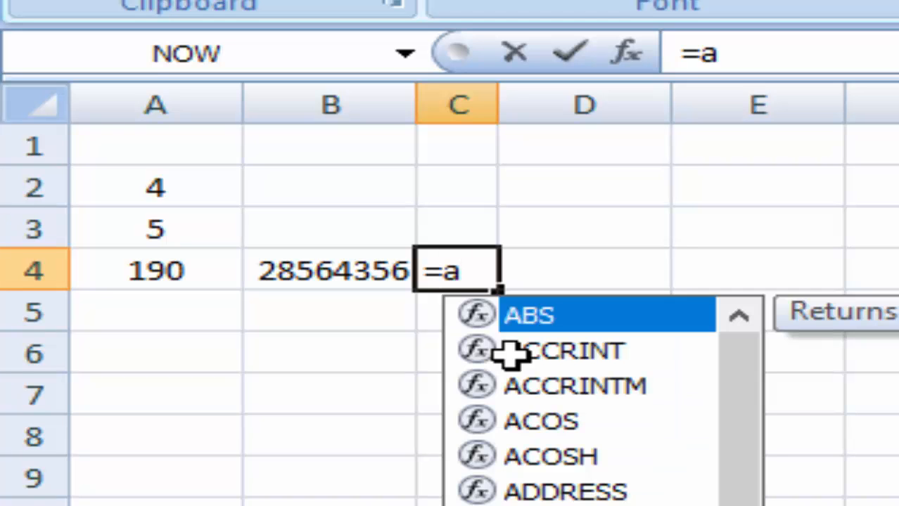
pyautogui.write('4*')
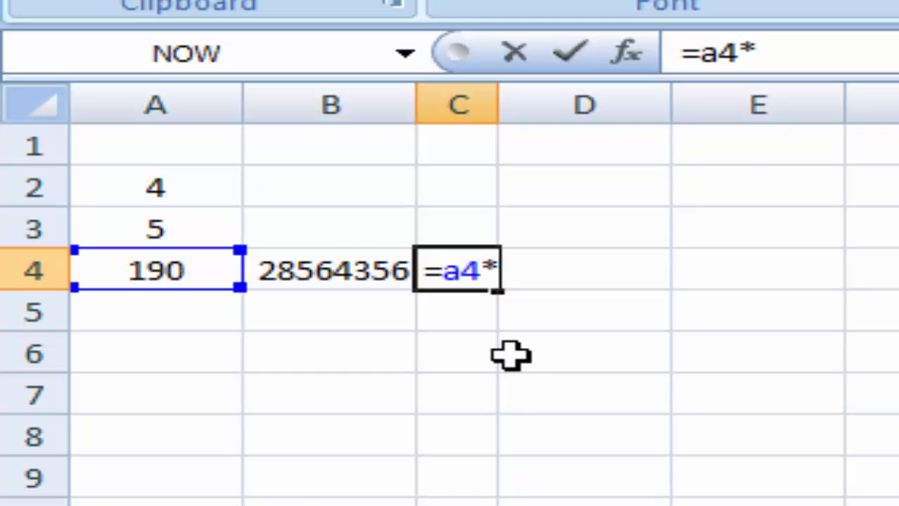
pyautogui.write('b4')
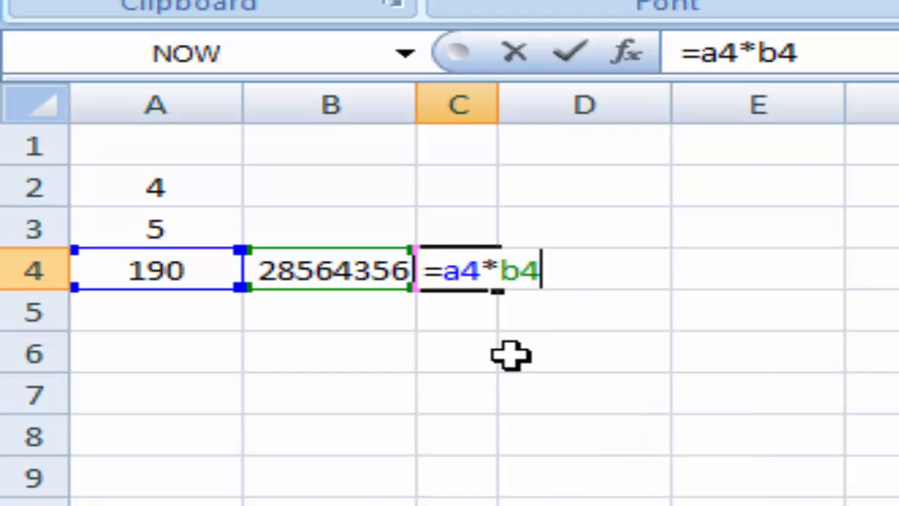
pyautogui.press('Return')
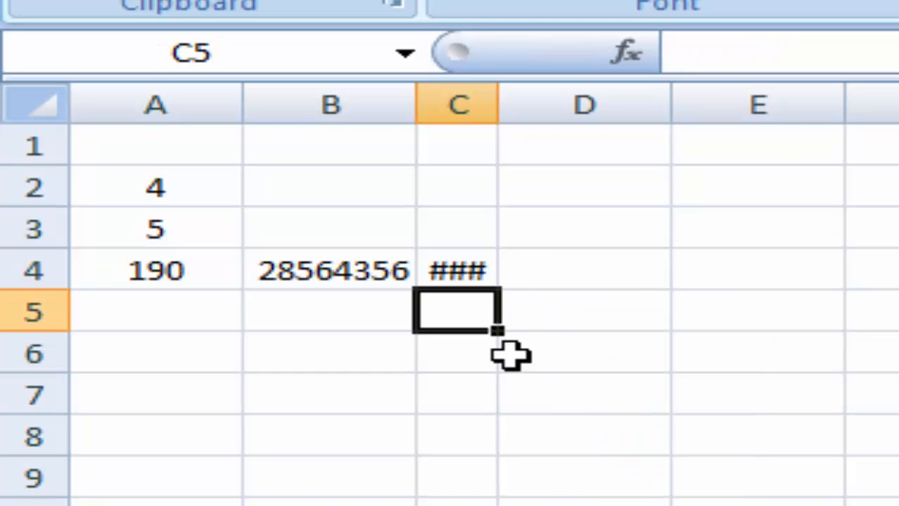
pyautogui.click(704, 502)
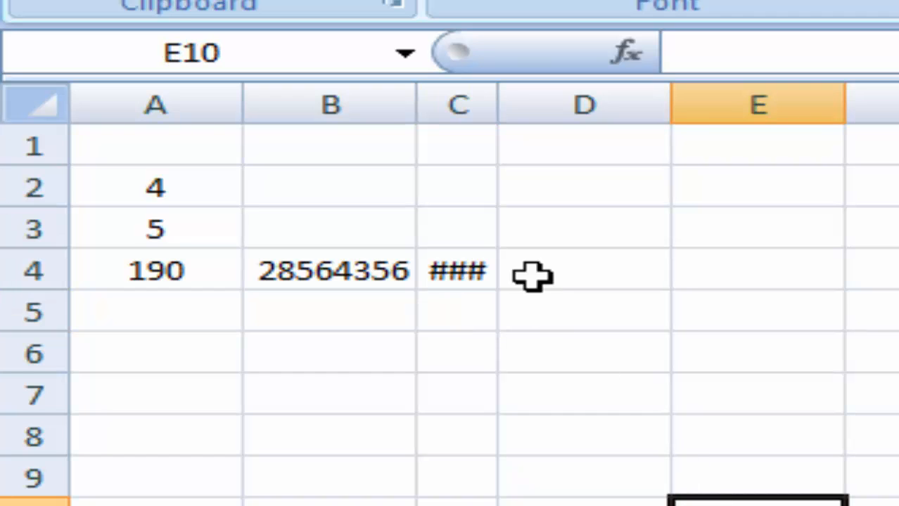
pyautogui.doubleClick(497, 106)
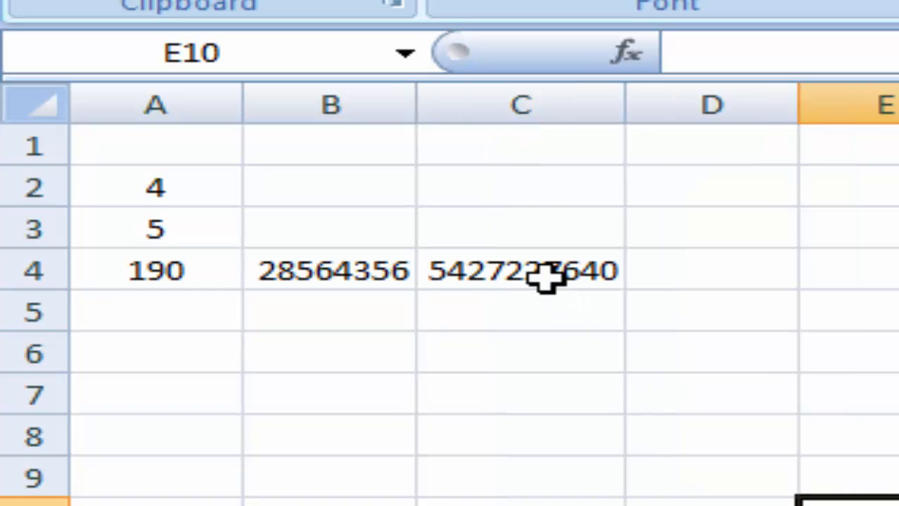
pyautogui.moveTo(626, 106); pyautogui.dragTo(491, 106)
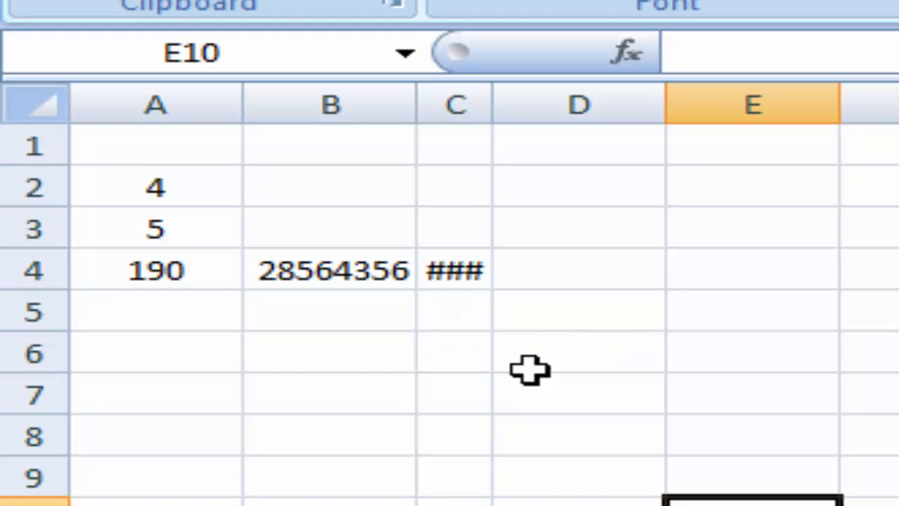
pyautogui.click(897, 505)
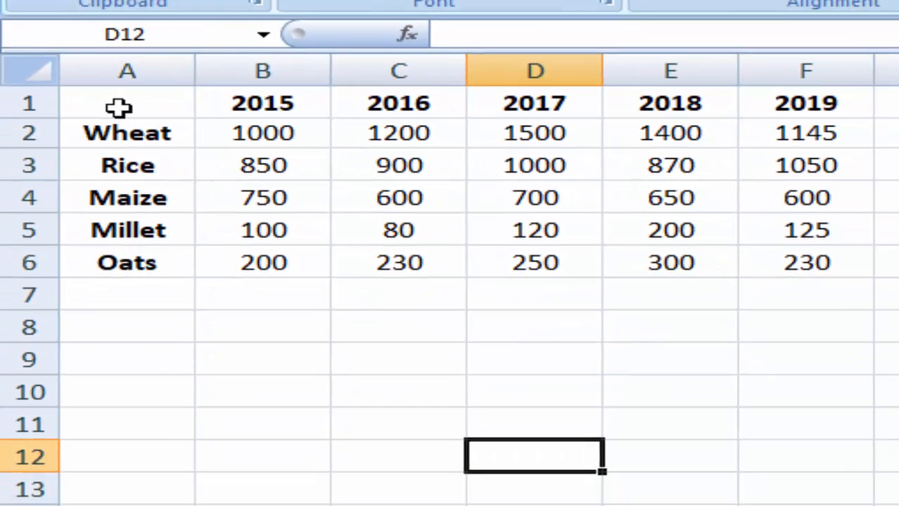
pyautogui.moveTo(116, 95); pyautogui.dragTo(805, 220)
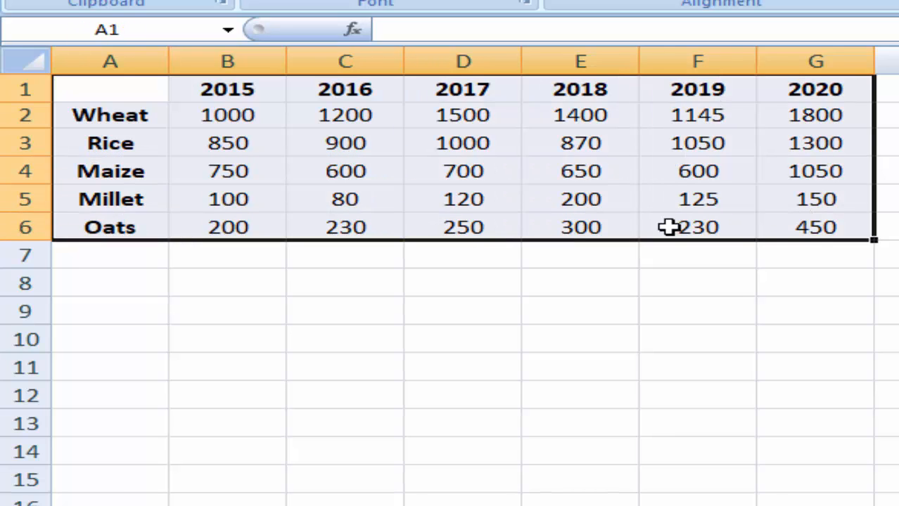
pyautogui.click(510, 385)
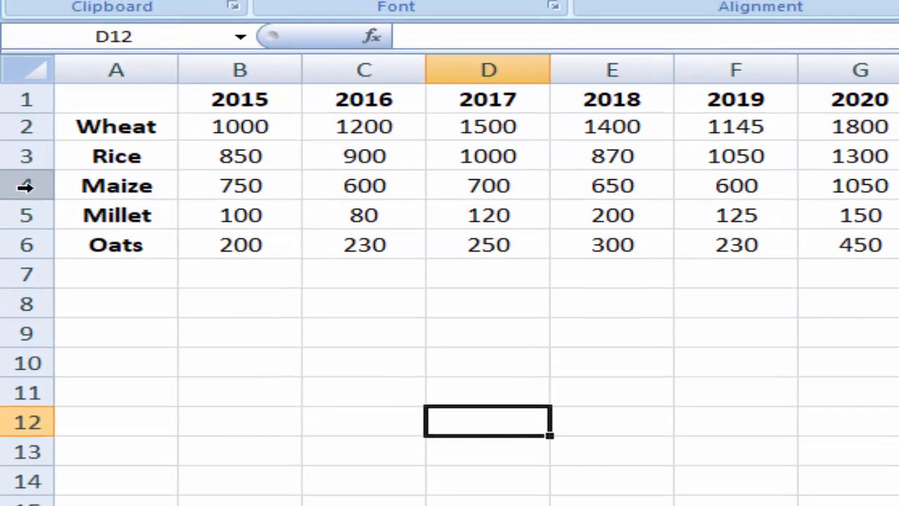
pyautogui.click(25, 173)
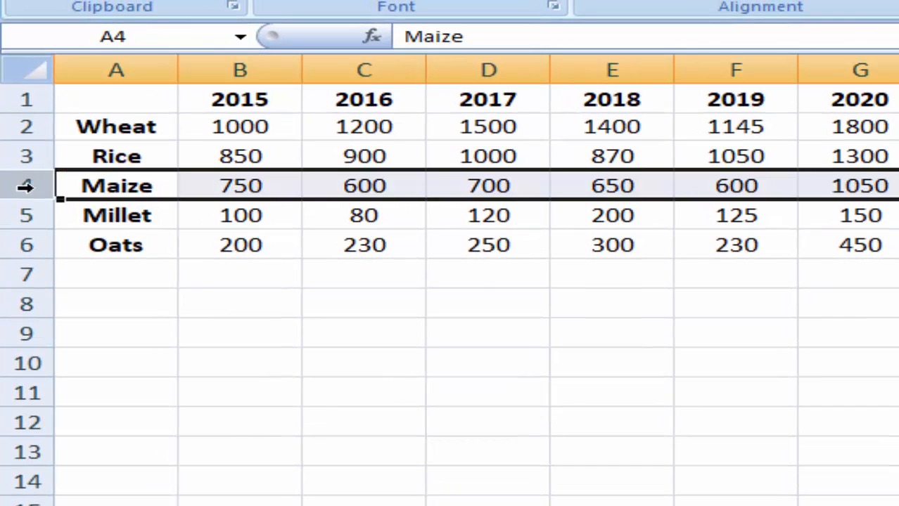
pyautogui.click(390, 188)
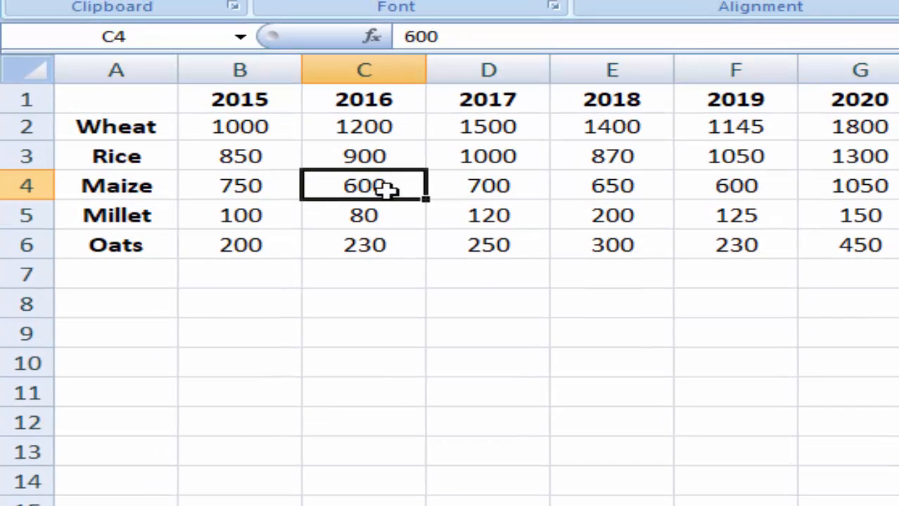
pyautogui.click(410, 340)
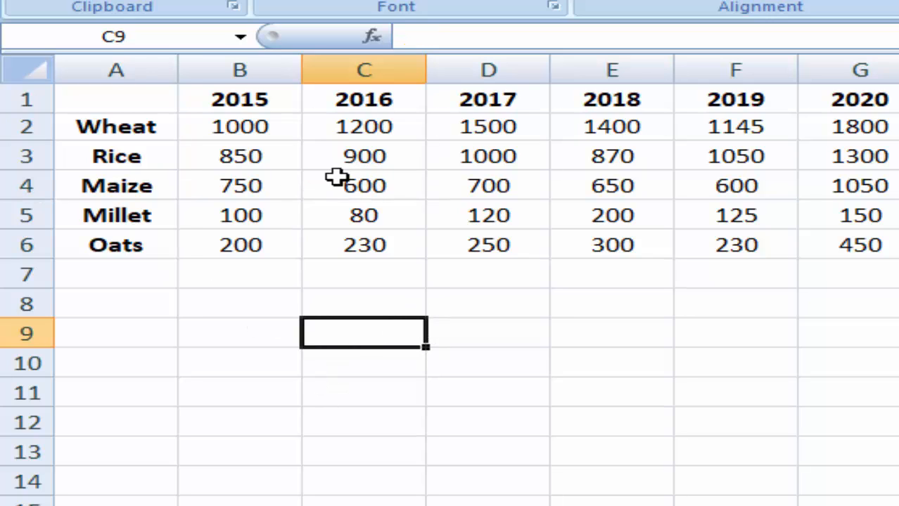
pyautogui.click(356, 187)
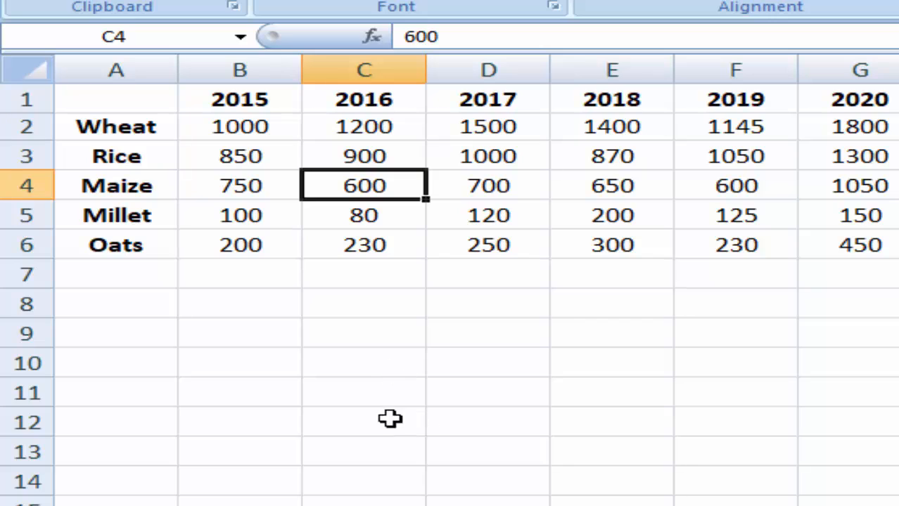
pyautogui.click(331, 373)
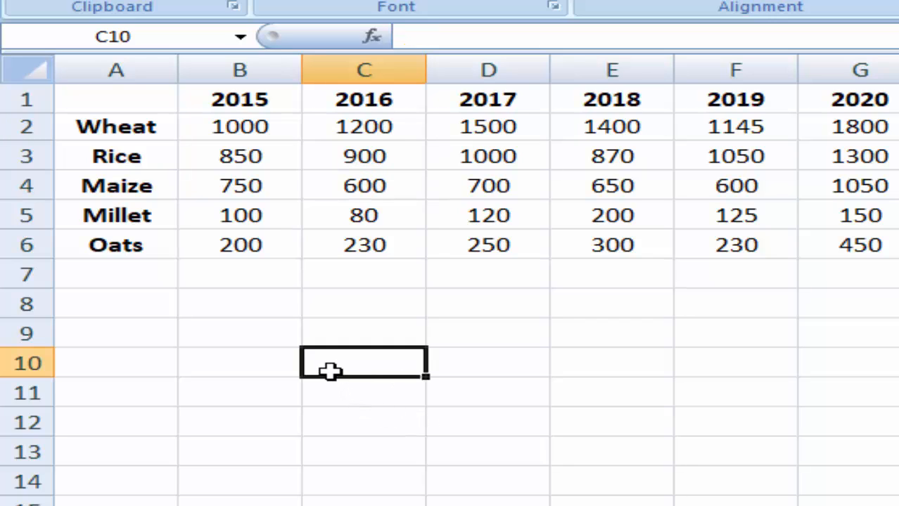
# - Enter =INDEX(A1:G6,4,3) in C10 to return 600, and compare it with C4
pyautogui.write('=')
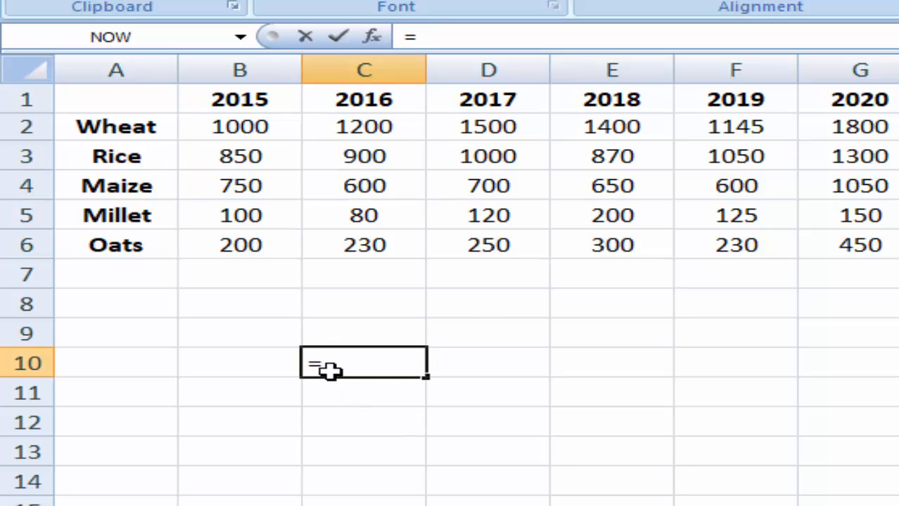
pyautogui.write('INDE')
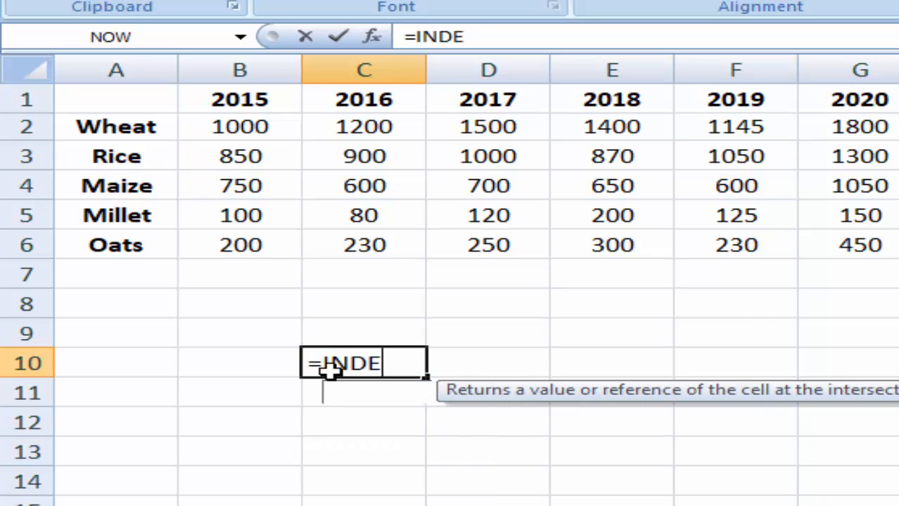
pyautogui.write('X(')
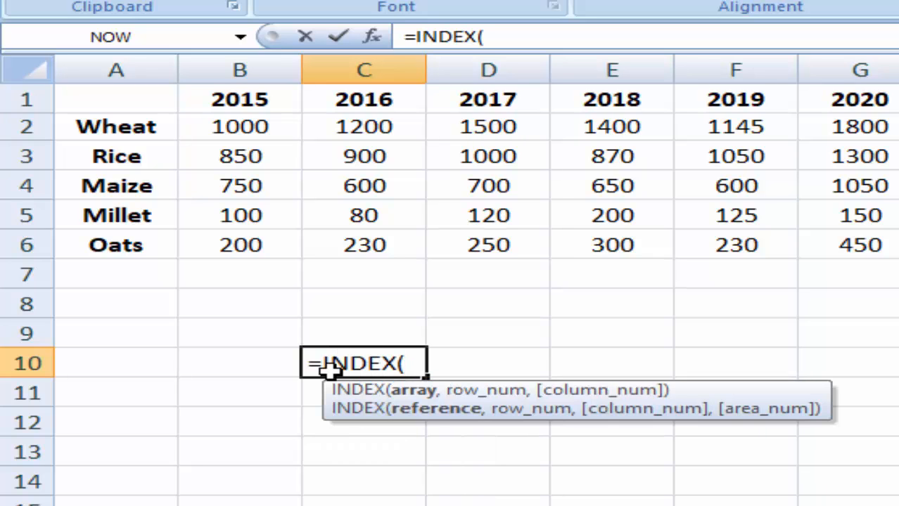
pyautogui.moveTo(109, 104); pyautogui.dragTo(829, 241)
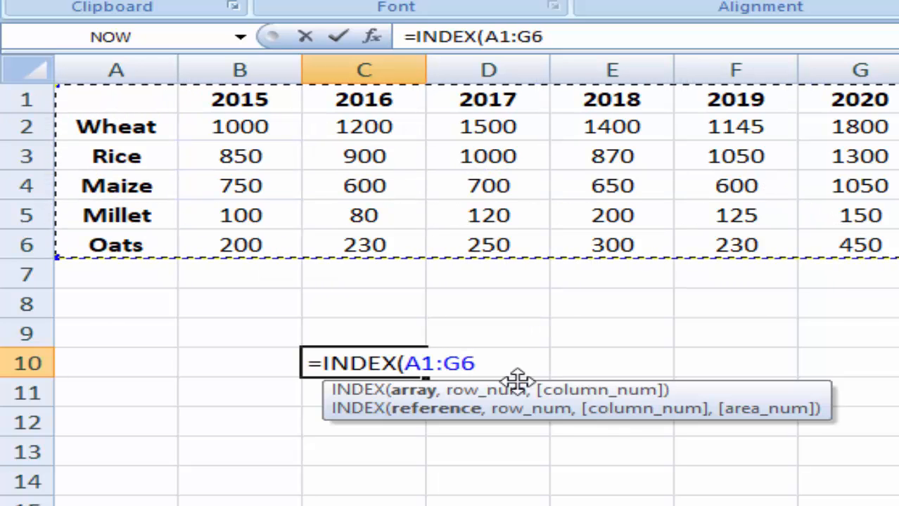
pyautogui.write(',')
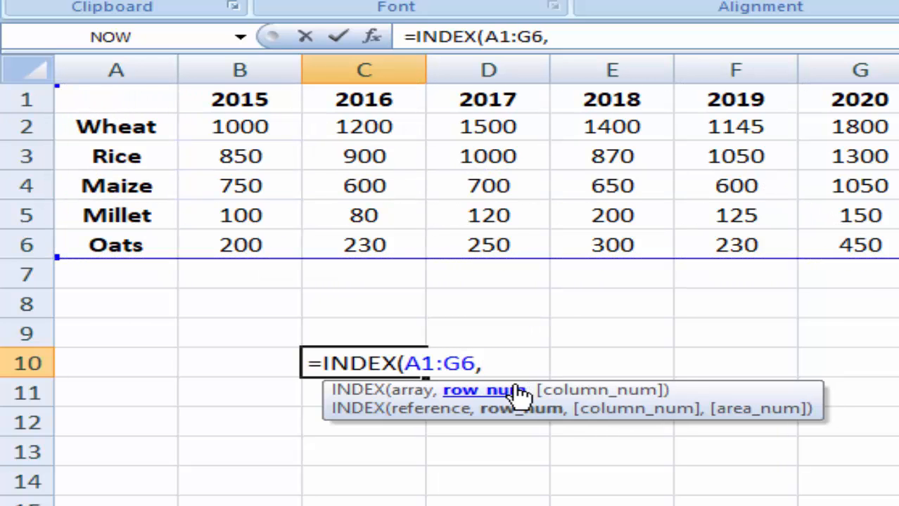
pyautogui.write('4,3')
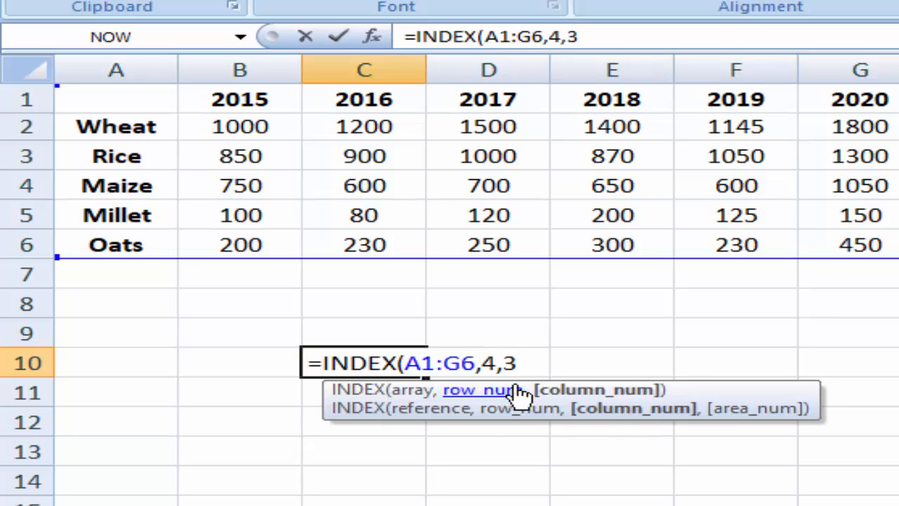
pyautogui.write(')')
pyautogui.press('Return')
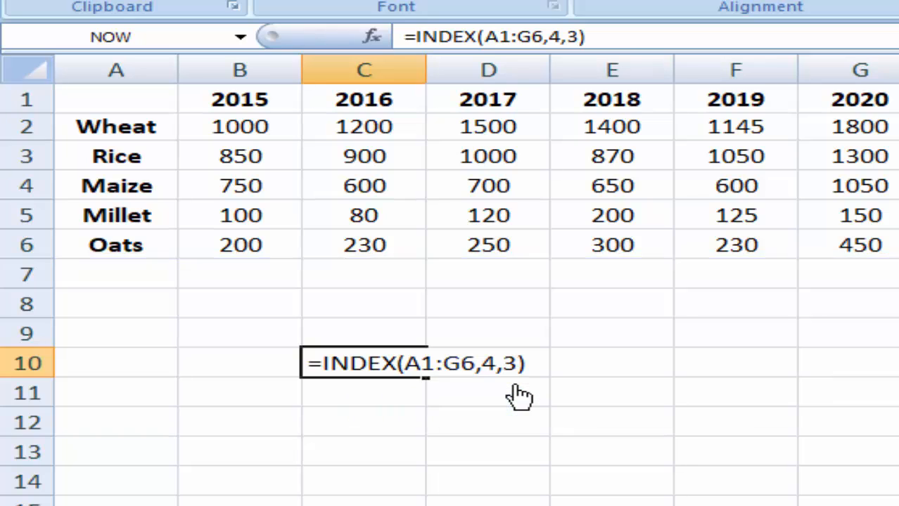
pyautogui.click(410, 363)
pyautogui.click(349, 197)
pyautogui.click(777, 428)
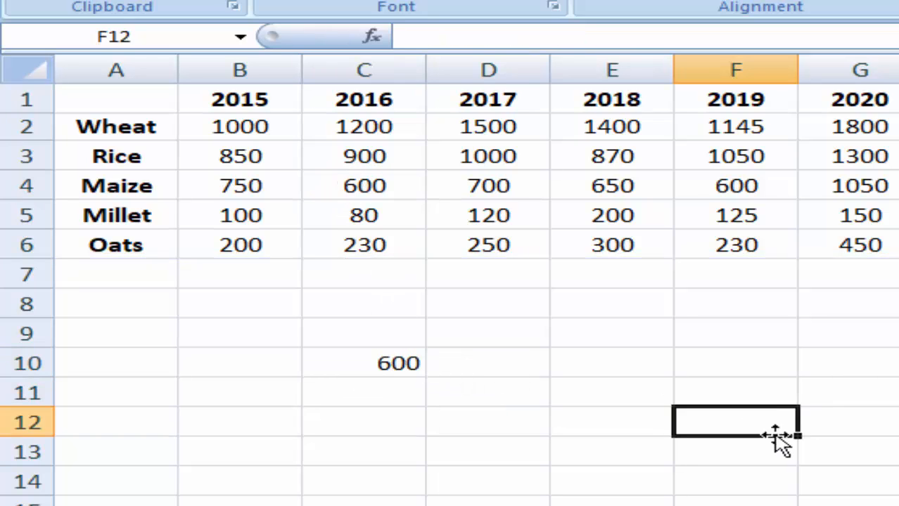
pyautogui.click(862, 398)
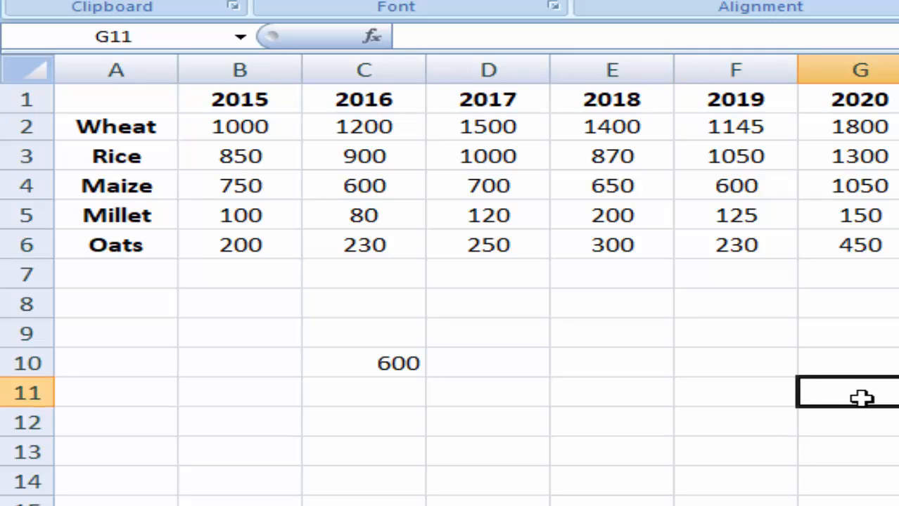